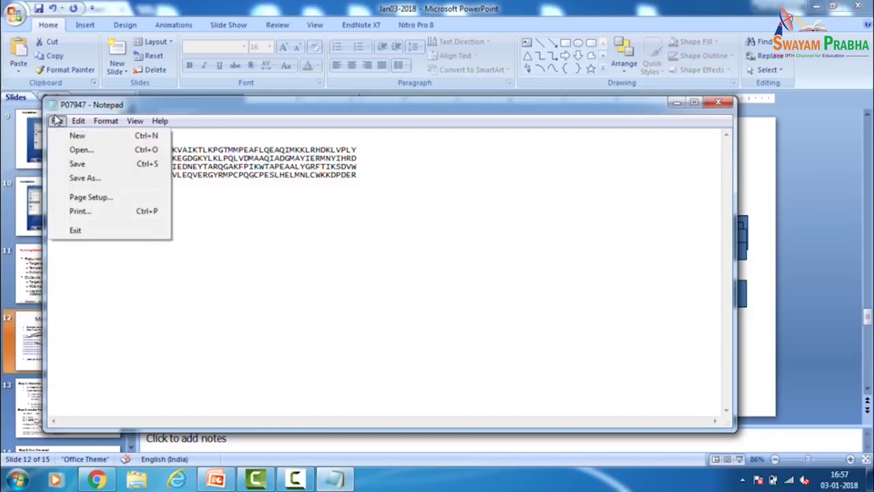
- Save the sequence as P07947.pir in the modeller-demo folder and close the Notepad file
left_click(88, 176)
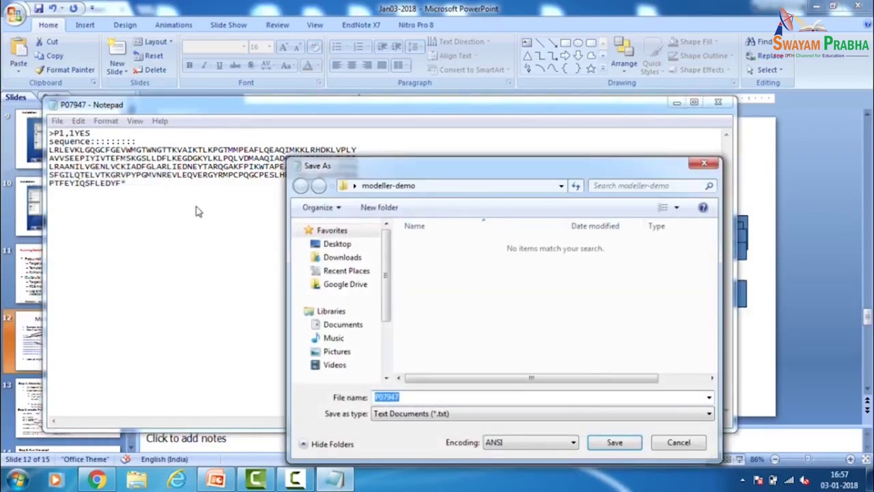
left_click(409, 397)
type(".pir")
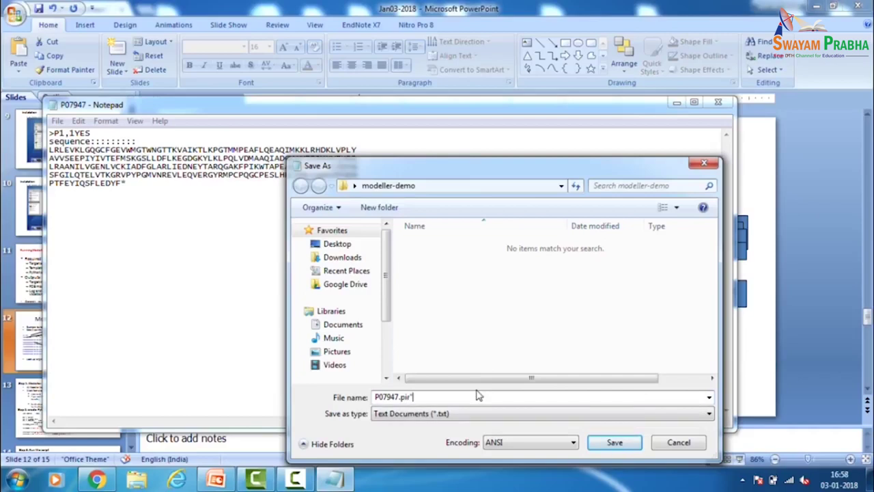
type("\"")
left_click(627, 450)
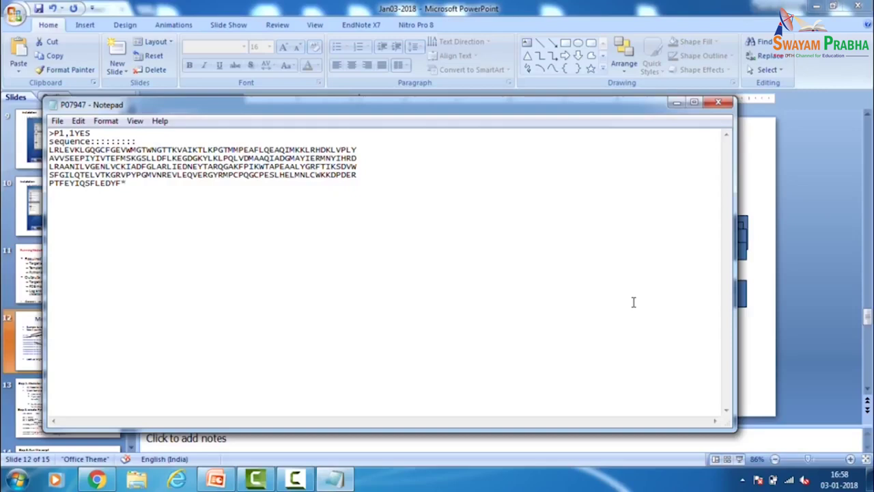
left_click(719, 104)
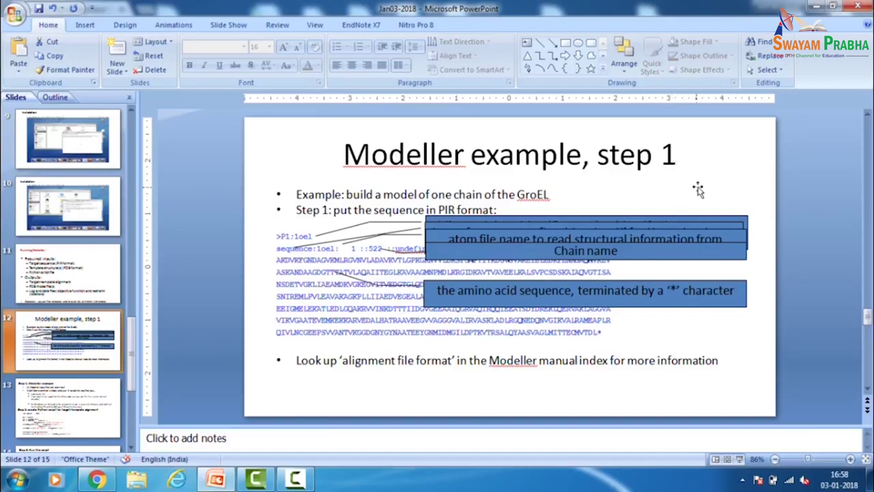
- Switch to Chrome and open the Protein BLAST search page of the NCBI BLAST site in a new tab
left_click(229, 484)
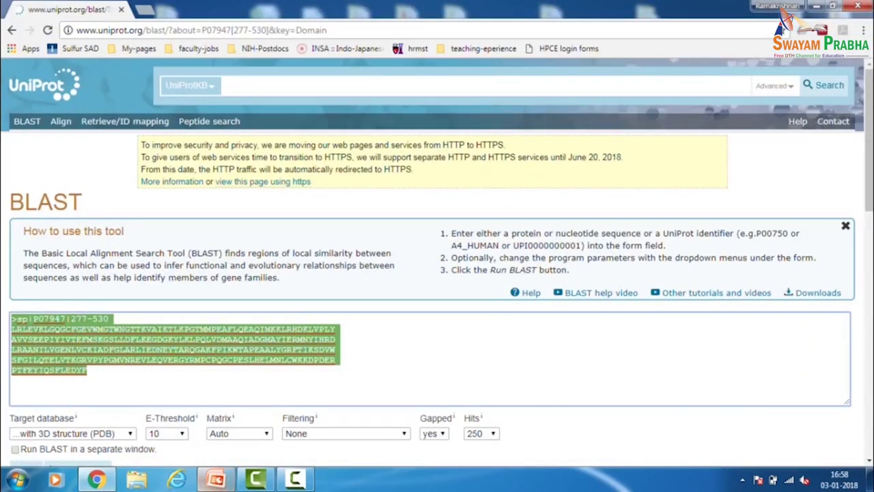
left_click(99, 481)
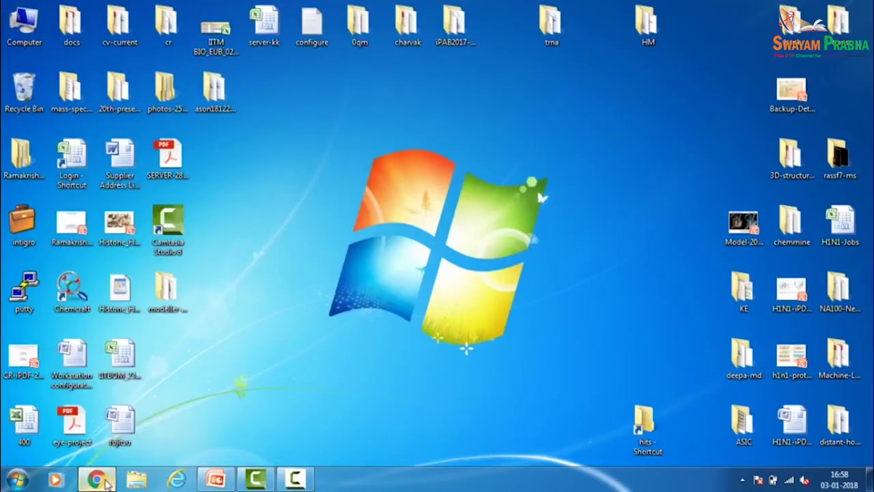
left_click(99, 482)
left_click(145, 11)
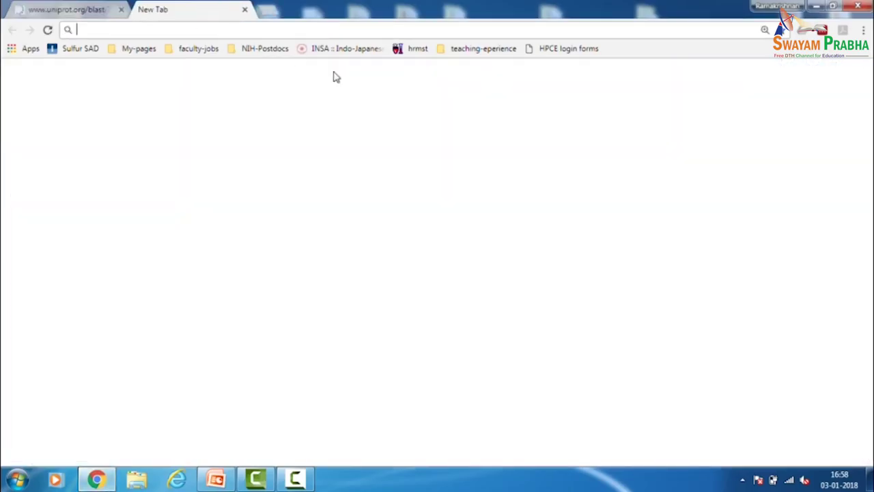
type("blast")
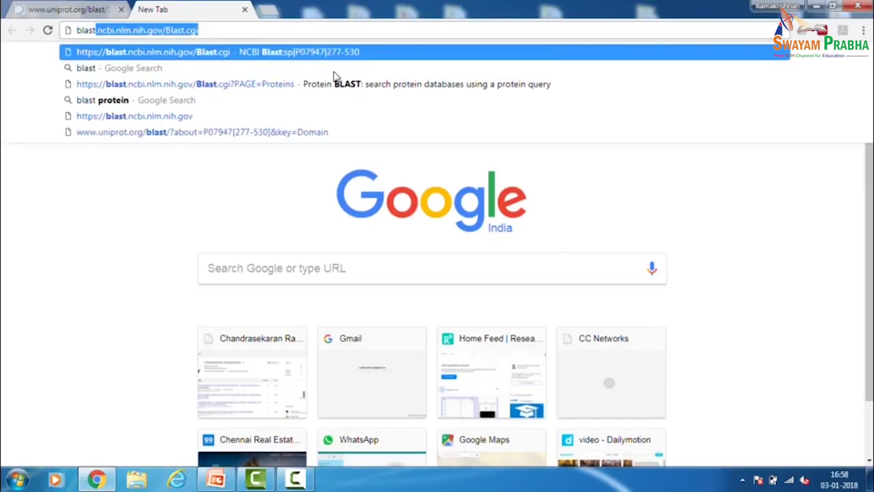
key("Return")
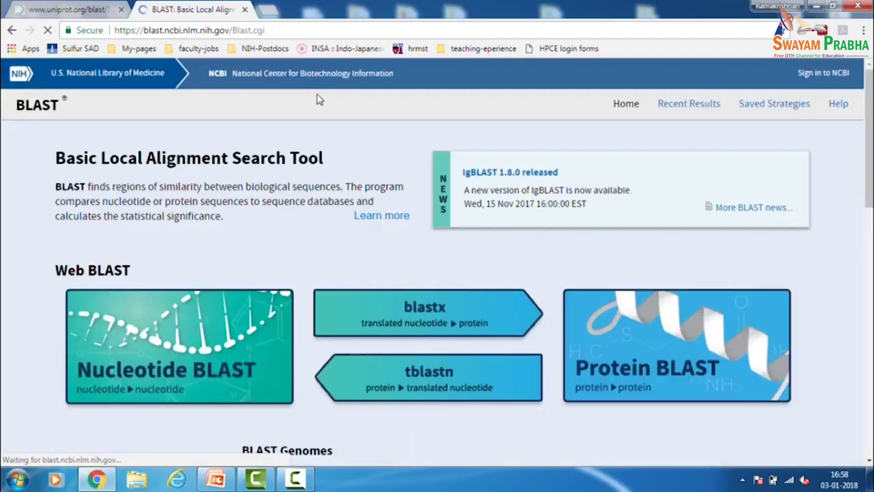
left_click(617, 338)
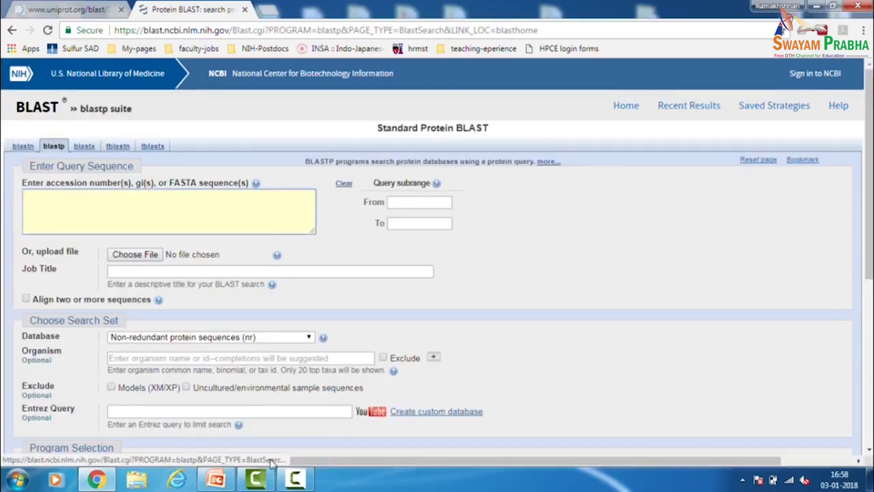
- Open the modeller-demo folder from the desktop
left_click(101, 480)
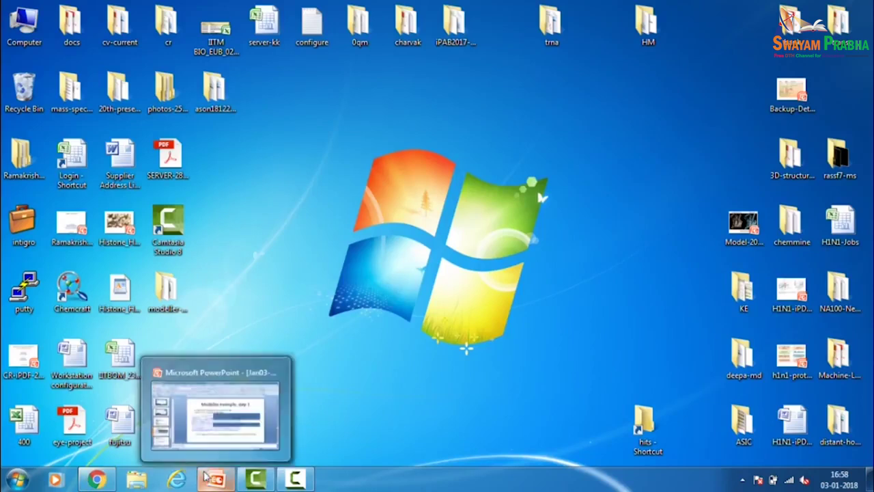
mouse_move(108, 481)
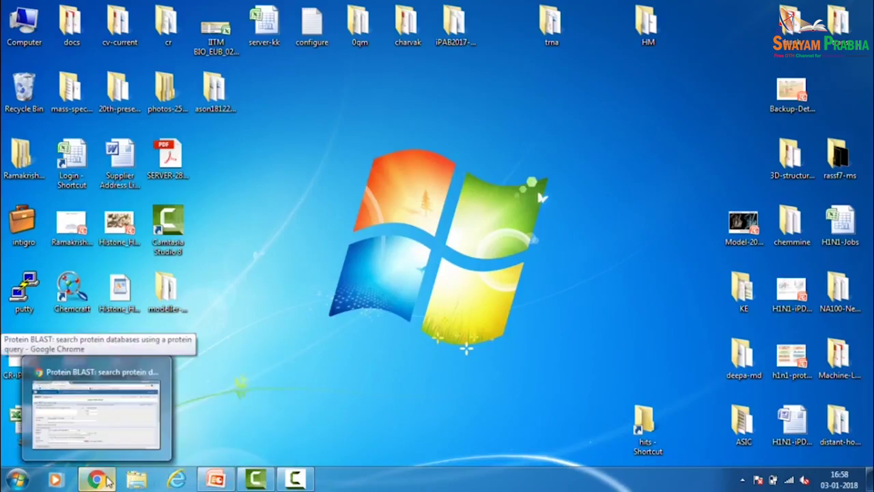
left_click(108, 481)
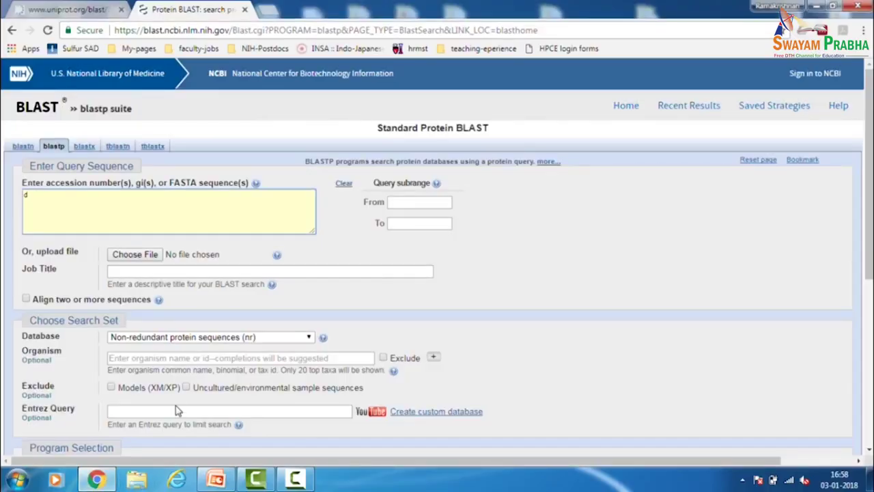
key("super+d")
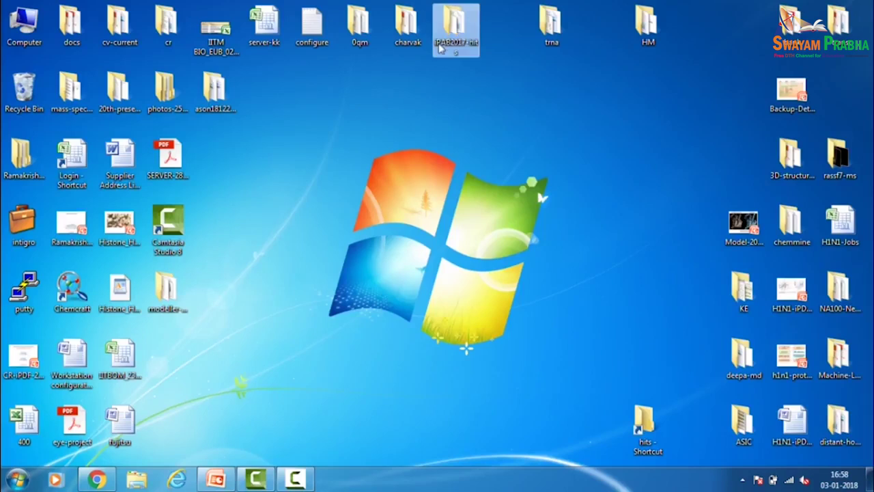
double_click(170, 291)
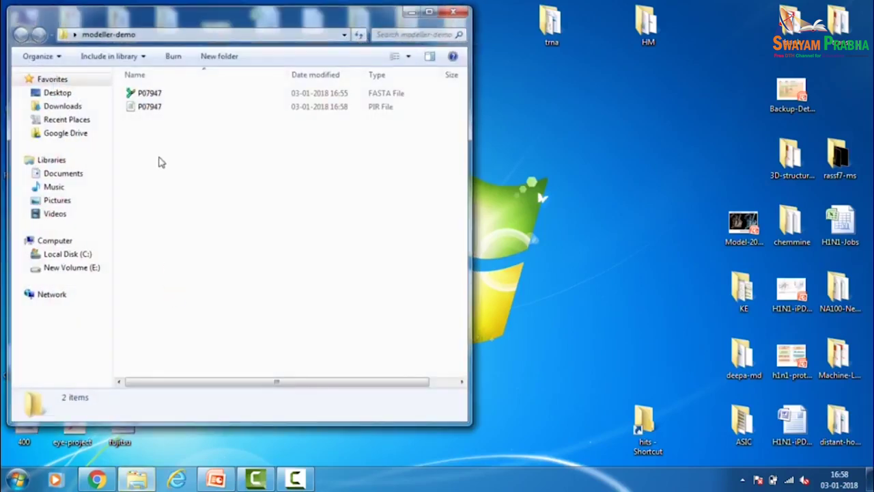
left_click(157, 111)
right_click(156, 110)
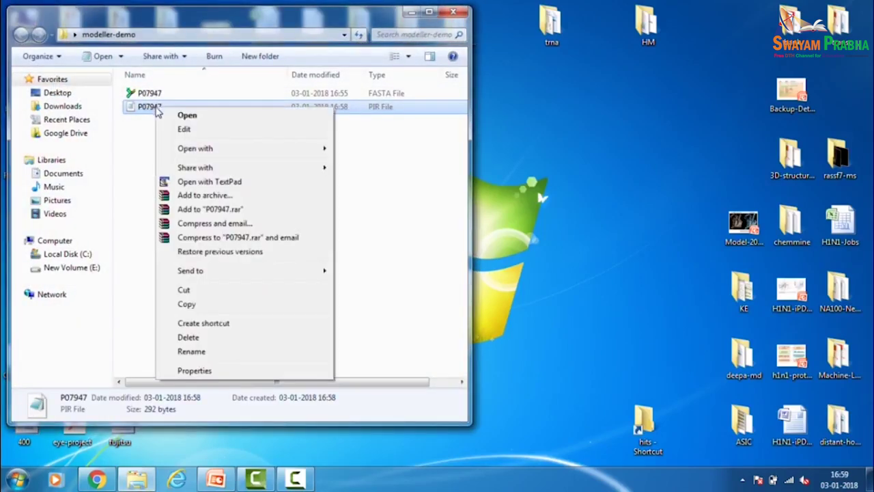
mouse_move(305, 154)
left_click(363, 164)
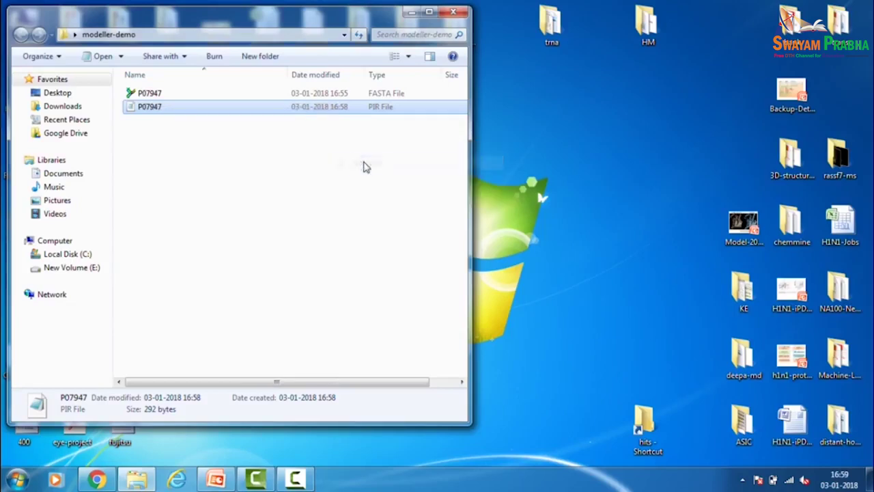
key("ctrl+a")
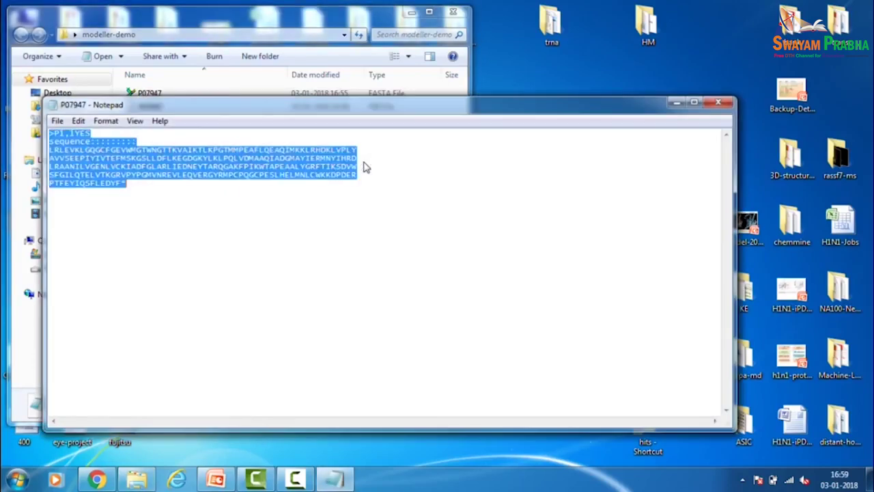
left_click(718, 102)
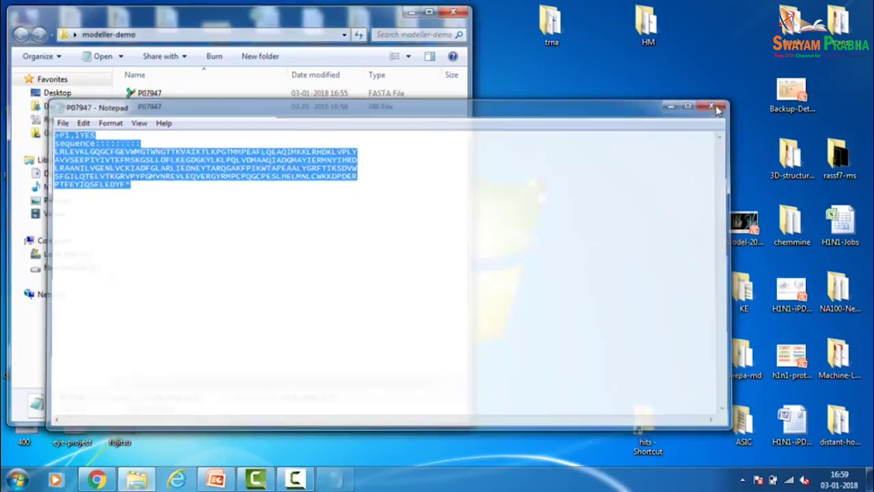
- Open the P07947 FASTA file in Notepad and copy its entire contents
right_click(149, 95)
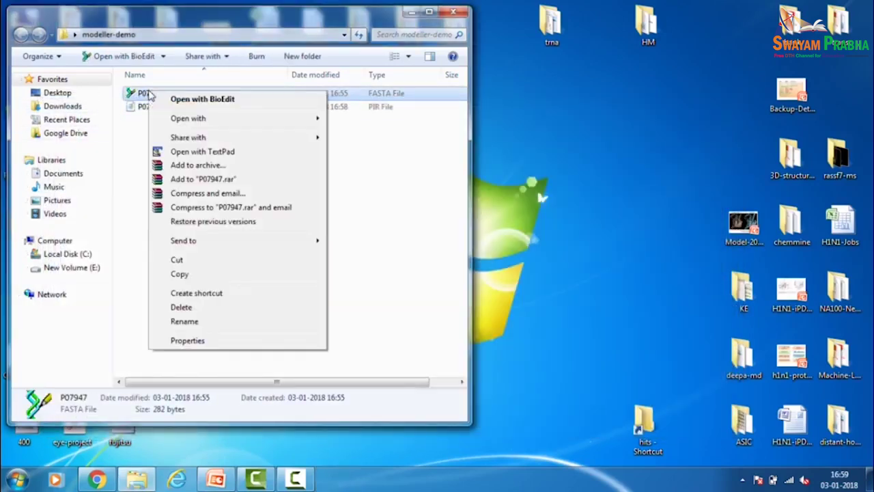
mouse_move(318, 121)
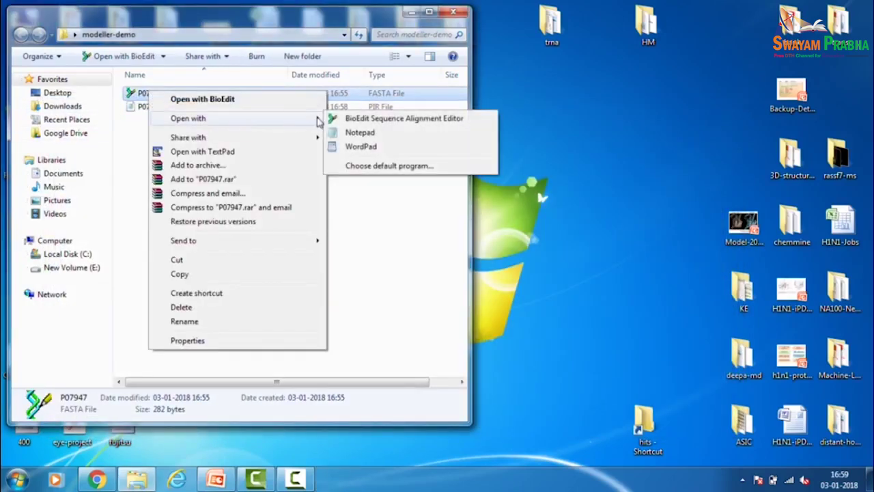
left_click(355, 133)
key("ctrl+a")
key("ctrl+c")
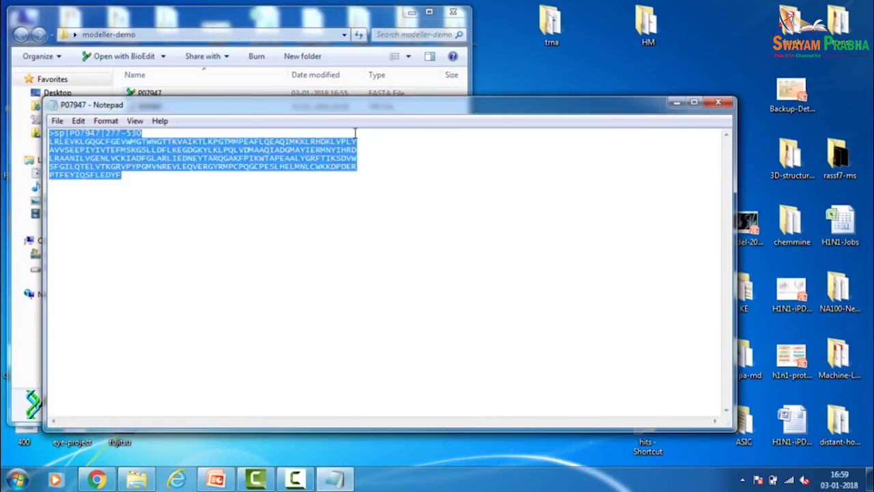
- Paste the copied FASTA sequence as the query in Chrome and set the search database to Protein Data Bank proteins(pdb)
left_click(96, 479)
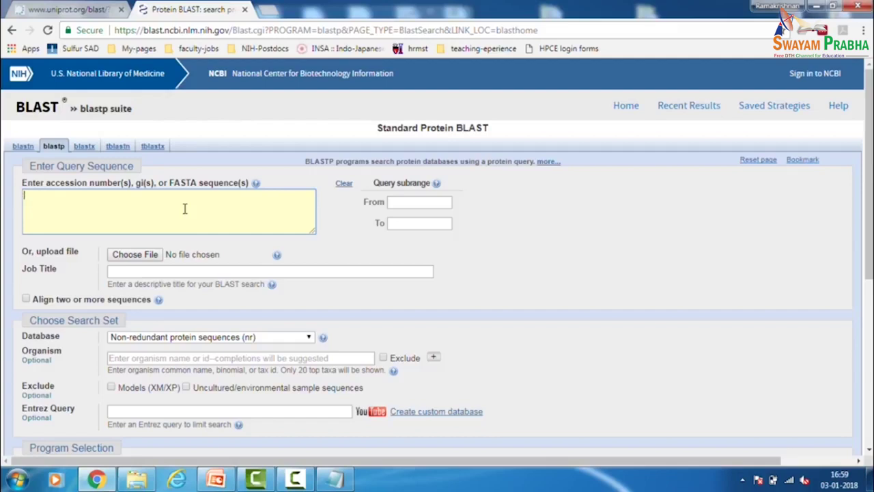
key("ctrl+v")
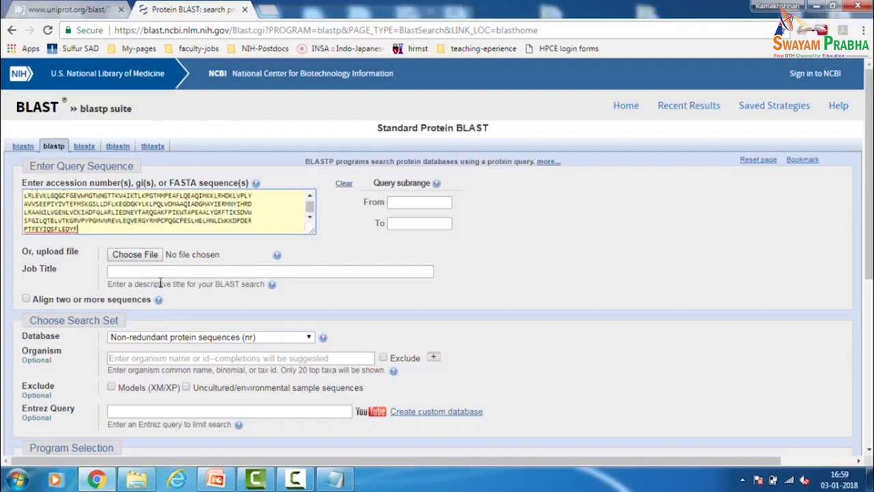
left_click(201, 340)
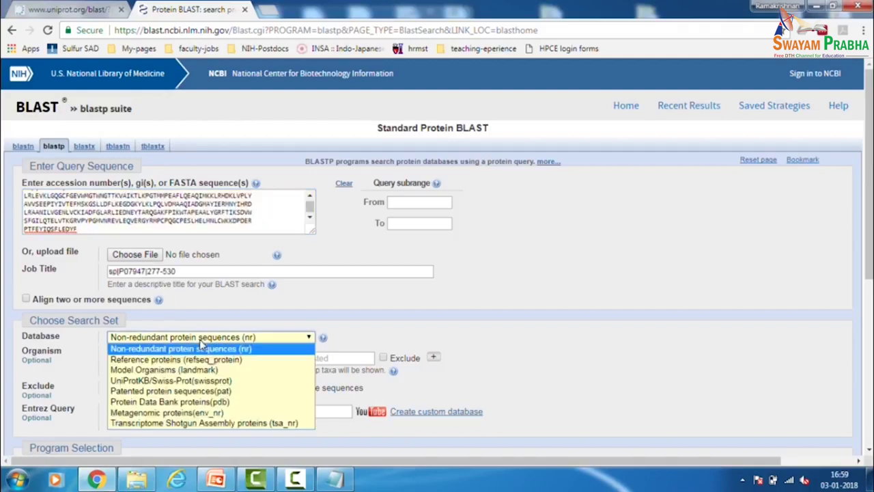
left_click(214, 403)
- Expand the algorithm parameters and set the maximum target sequences to 250
scroll(502, 357, "down", 1)
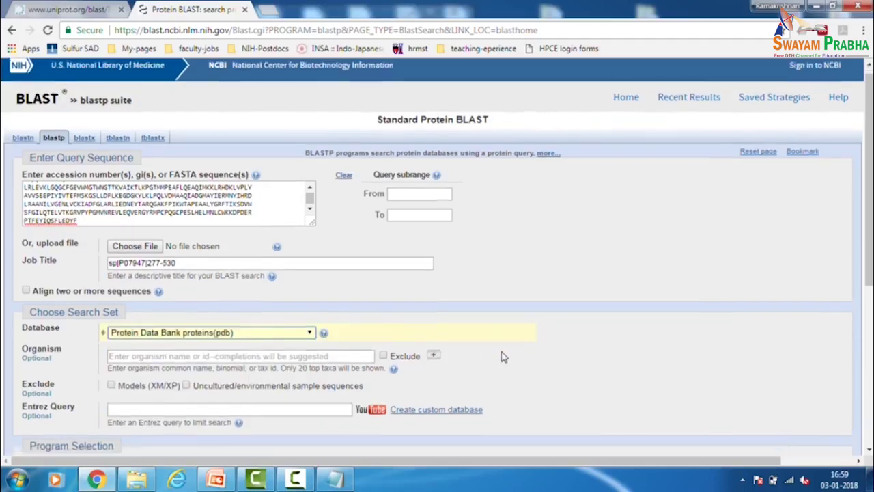
scroll(502, 357, "down", 3)
scroll(502, 357, "down", 2)
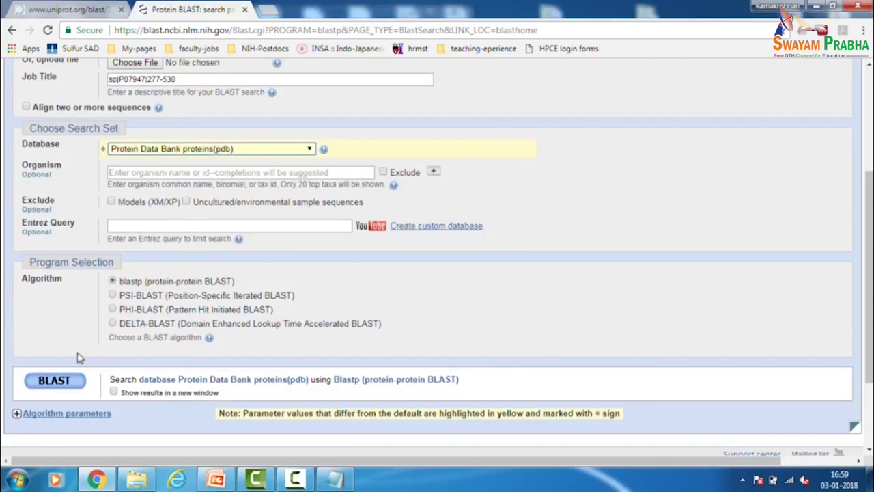
left_click(79, 415)
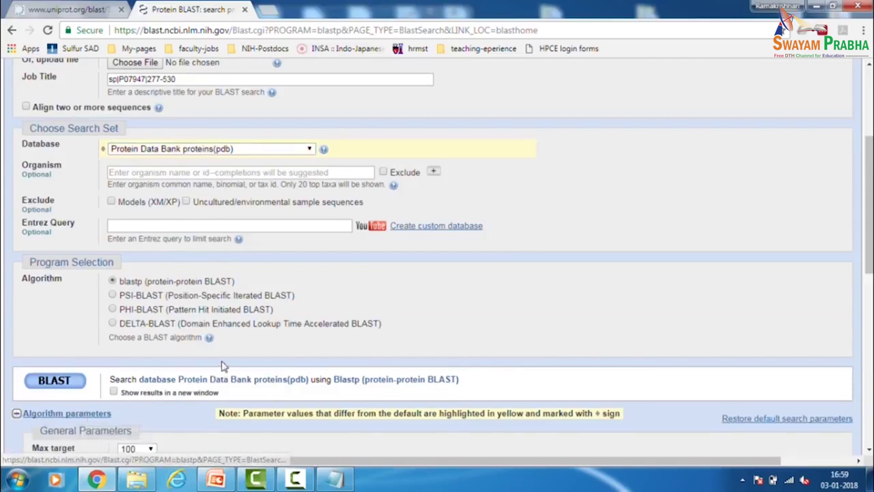
scroll(221, 364, "down", 4)
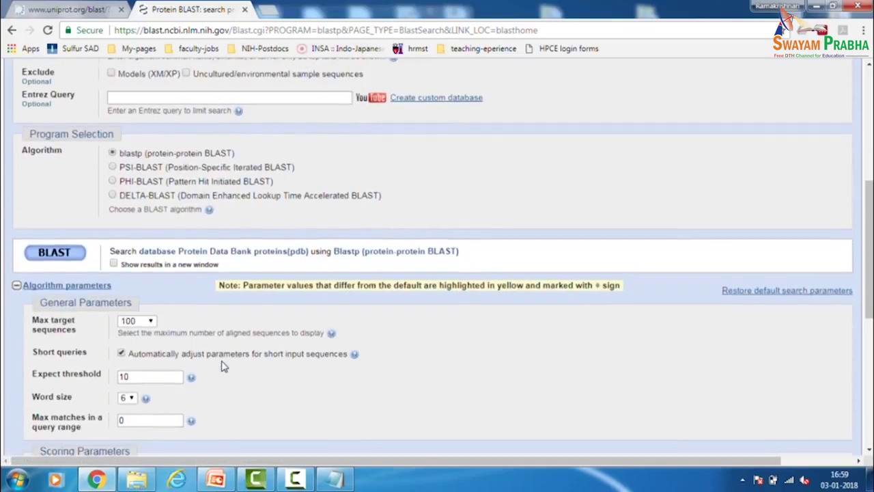
left_click(150, 321)
left_click(130, 364)
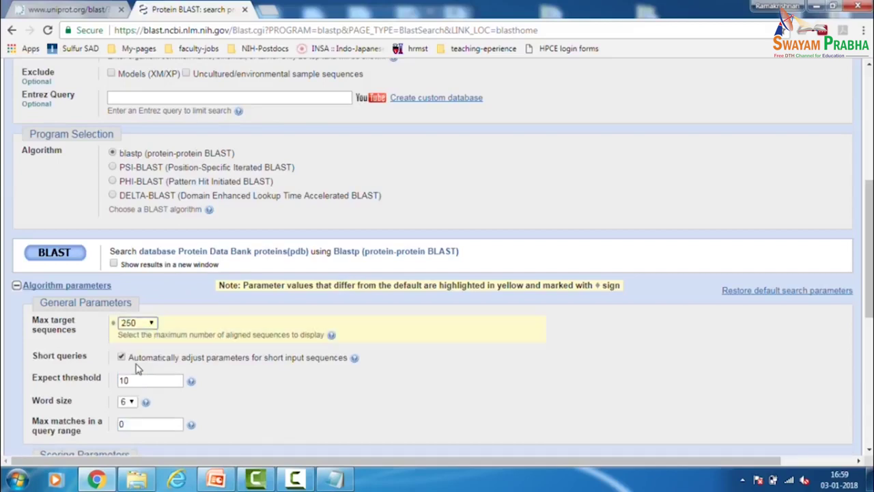
- Run the BLAST search and bring up the list of sequences producing significant alignments in the results
scroll(234, 353, "down", 2)
scroll(340, 350, "down", 8)
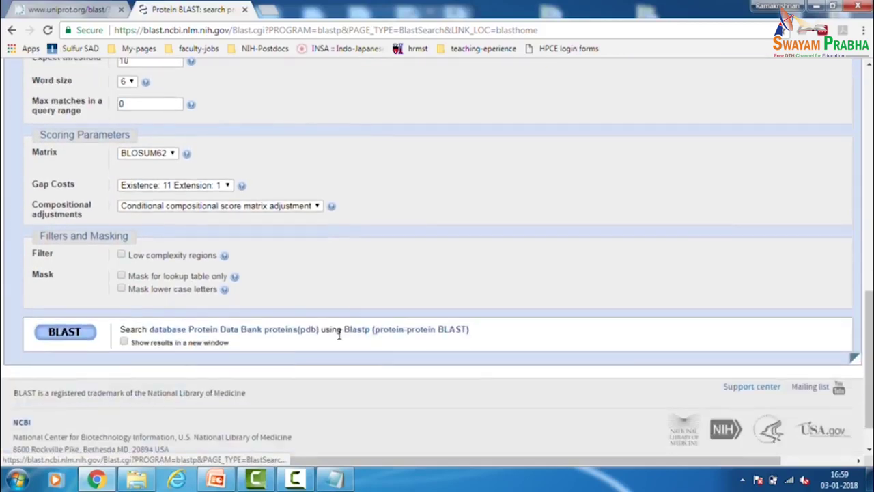
left_click(84, 335)
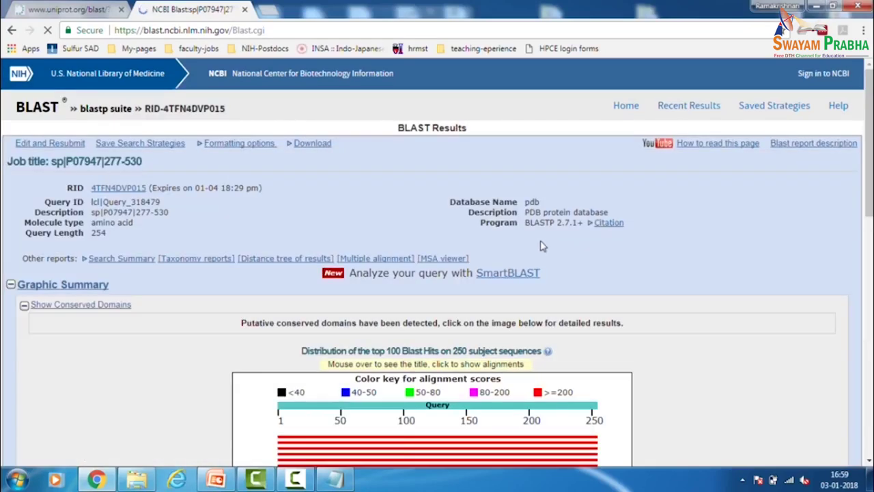
scroll(683, 263, "down", 5)
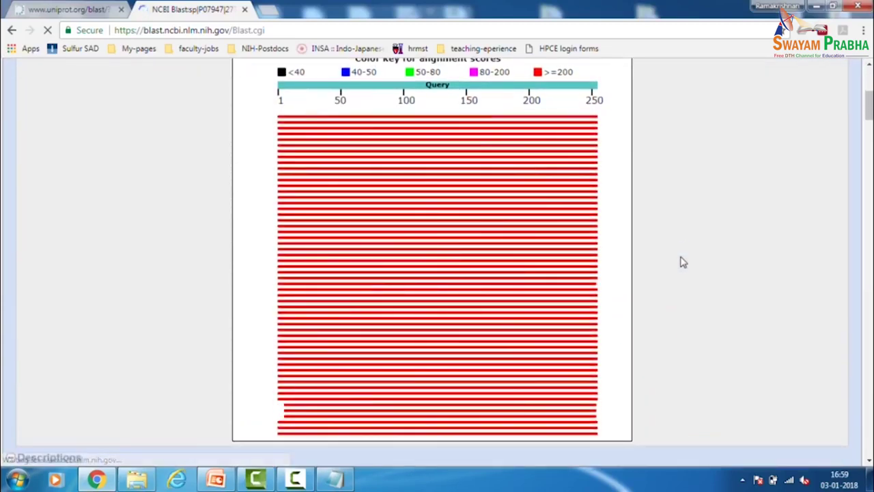
scroll(683, 263, "down", 4)
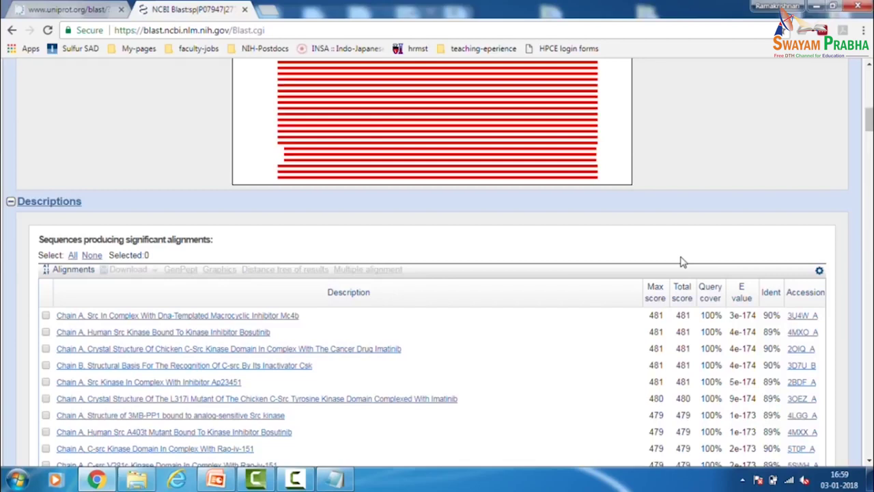
scroll(743, 244, "down", 2)
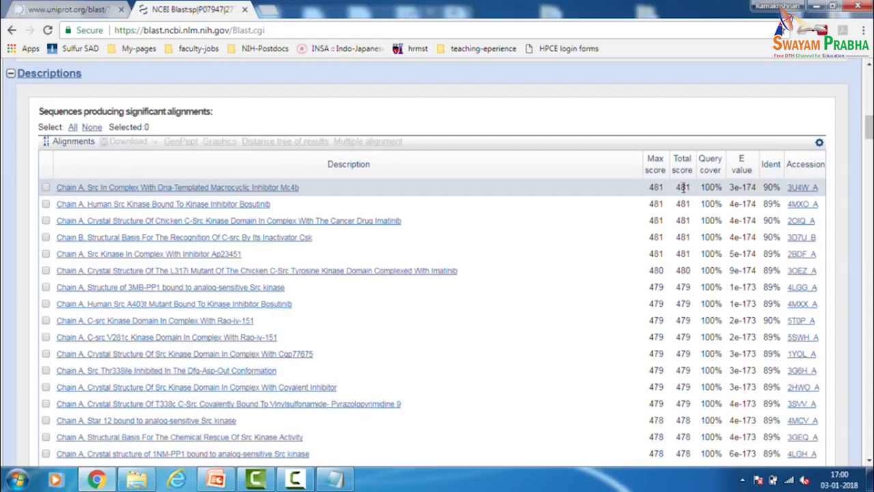
- Check the top BLAST hit's query cover and identity, and select its PDB ID 3U4W in the accession entry
left_click_drag(702, 187, 727, 194)
left_click_drag(781, 187, 769, 186)
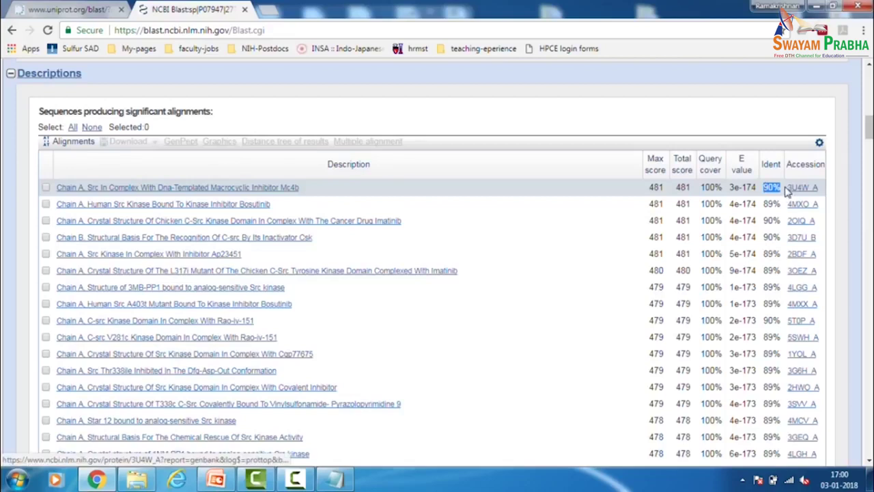
left_click(789, 188)
left_click_drag(790, 187, 801, 187)
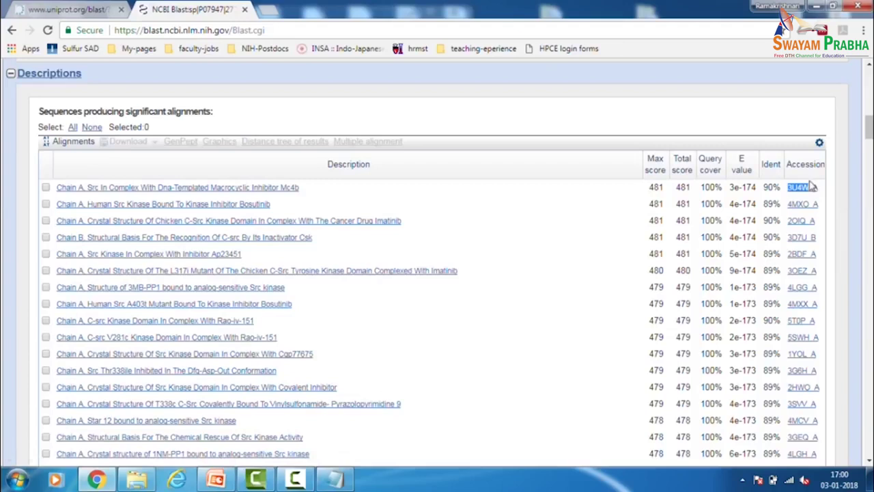
- Find the RCSB Protein Data Bank site in a new browser tab and open the structure summary of entry 3U4W
left_click(274, 10)
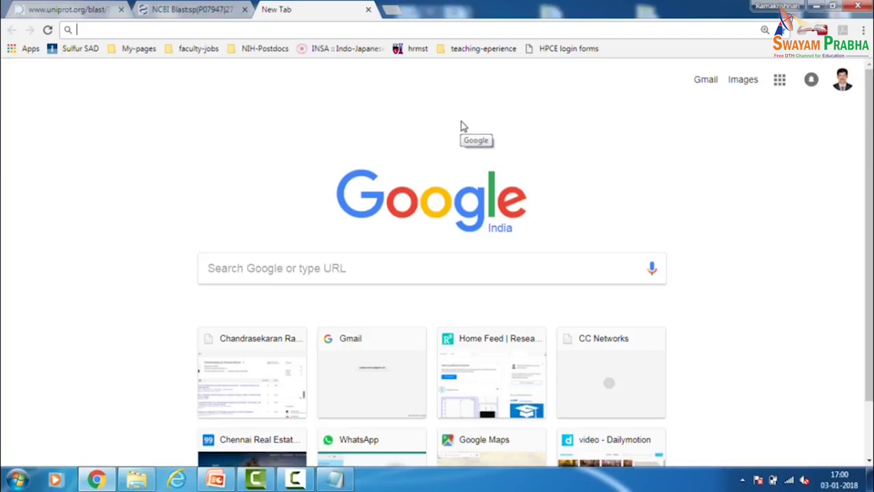
type("pdb")
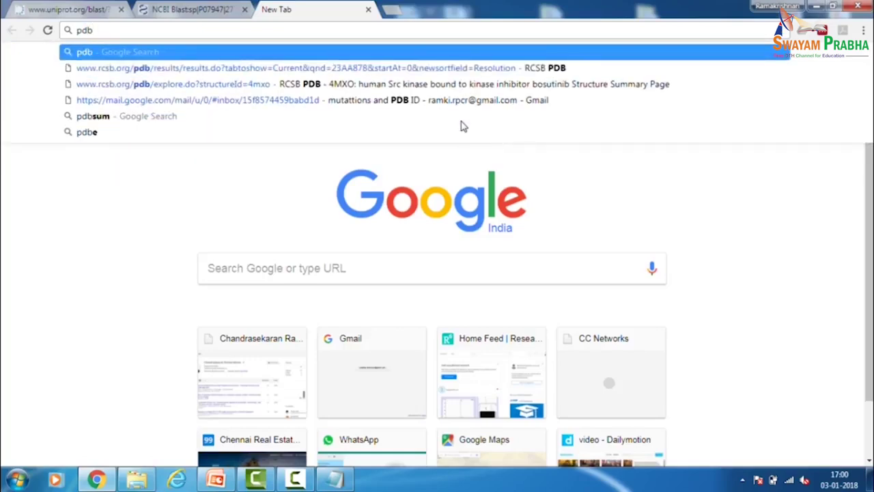
key("Return")
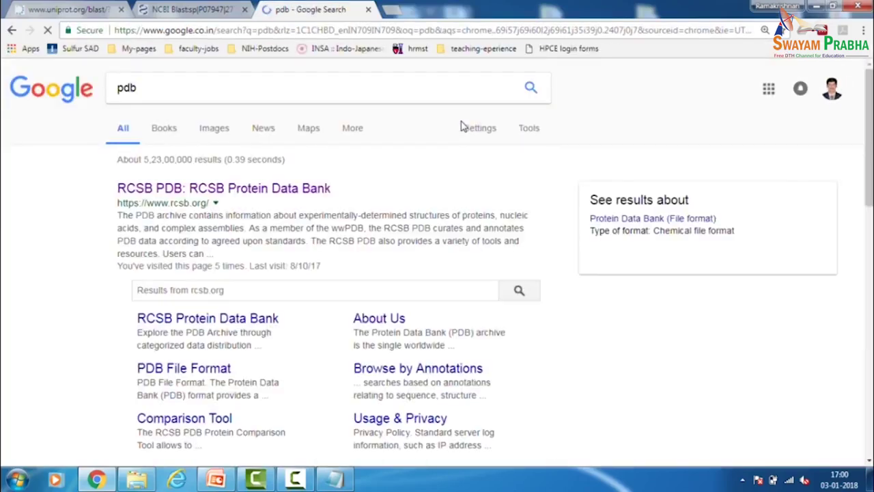
left_click(258, 187)
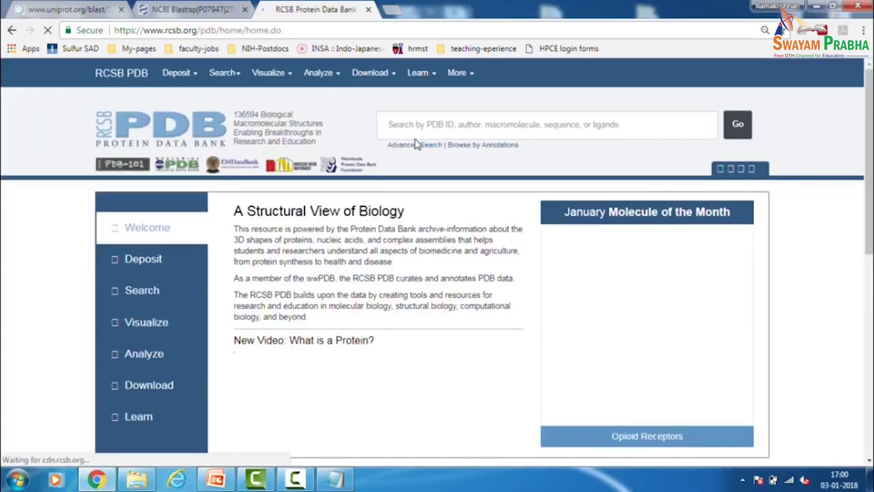
type("3U4W")
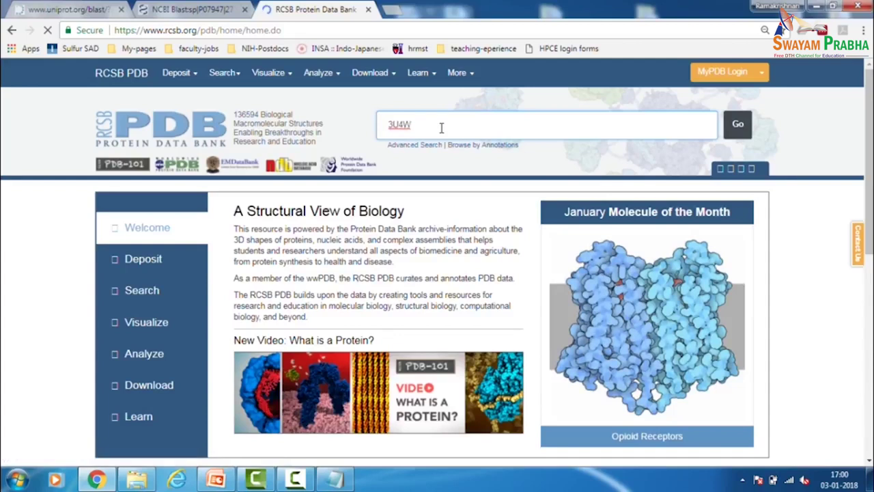
left_click(408, 172)
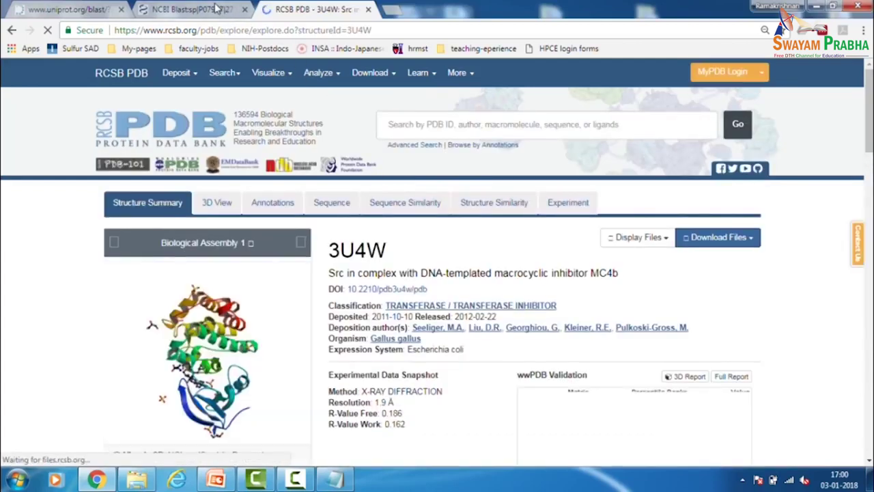
- Examine the 3U4W entry's macromolecule details to identify the source organism of the protein
left_click(216, 9)
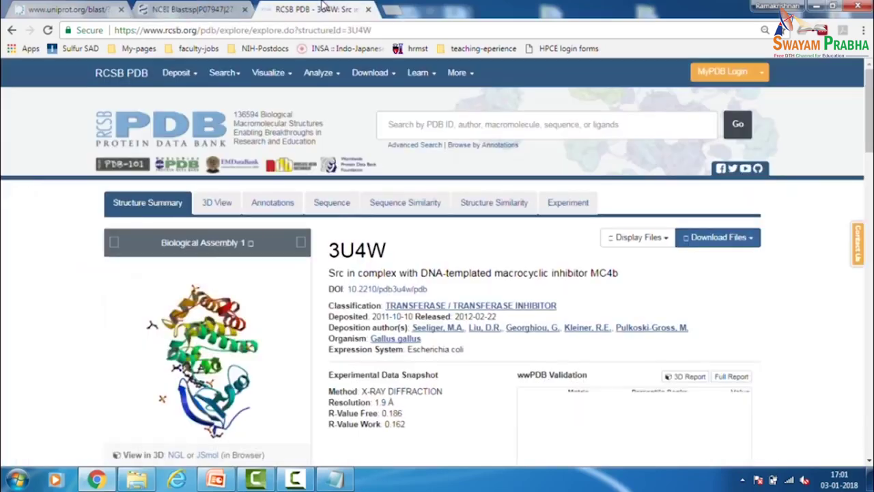
left_click(318, 8)
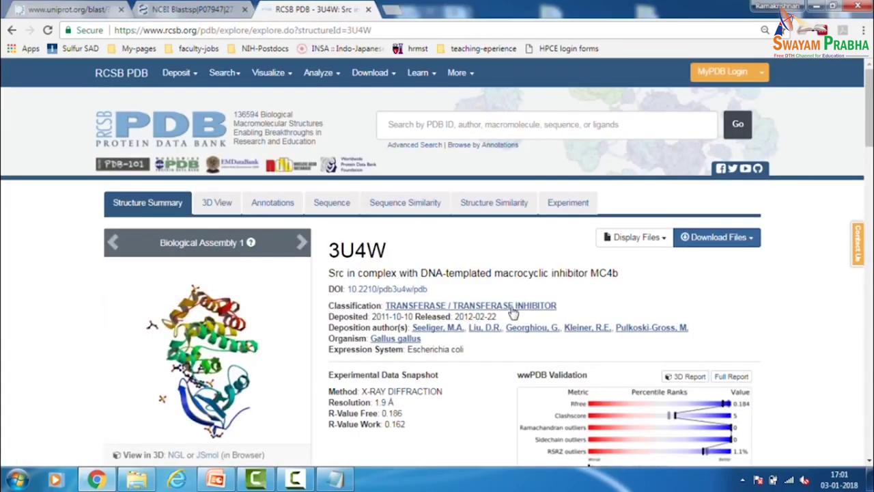
scroll(512, 311, "down", 2)
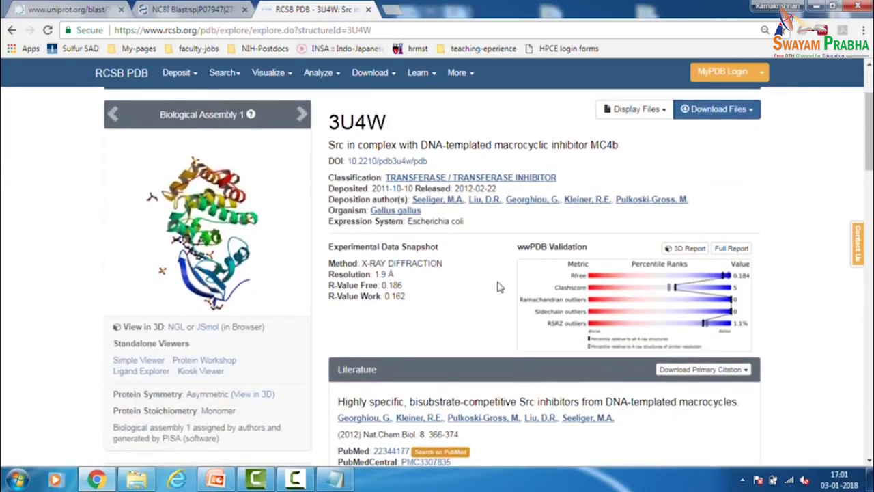
scroll(499, 287, "down", 2)
scroll(485, 338, "down", 4)
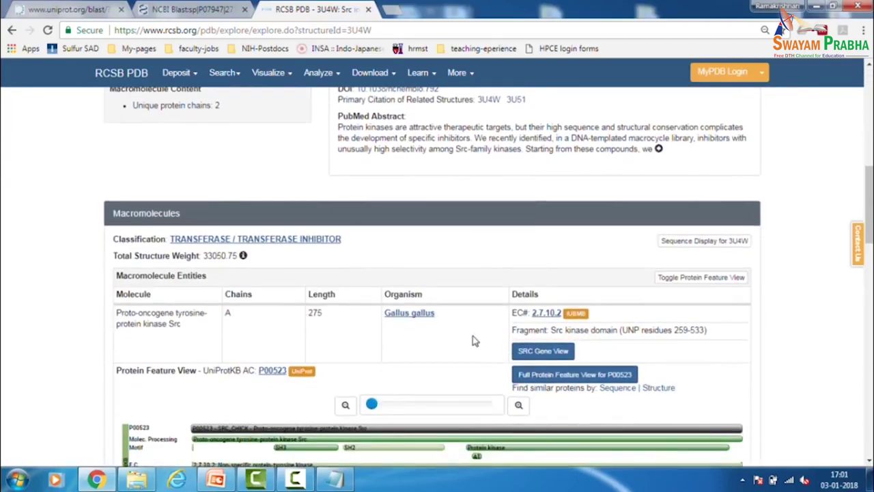
left_click_drag(445, 318, 386, 311)
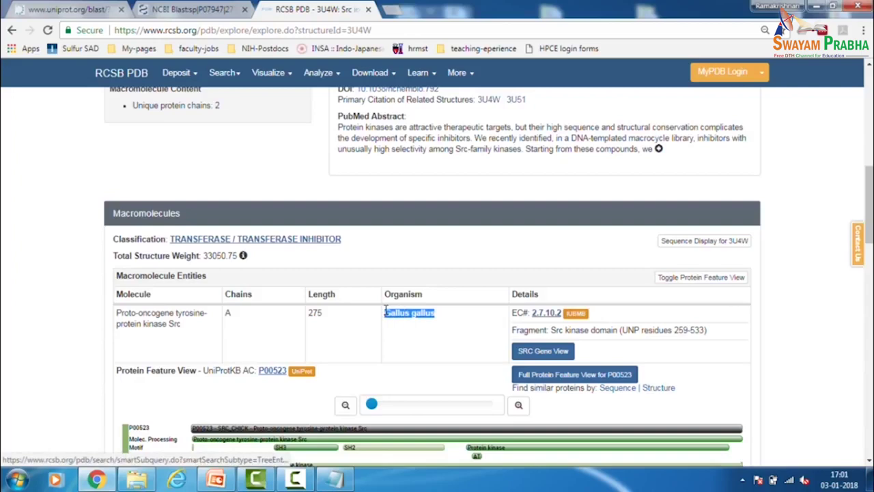
- Switch to PowerPoint, review the target protein named on slide 6, and return to the 3U4W page in Chrome
left_click(218, 480)
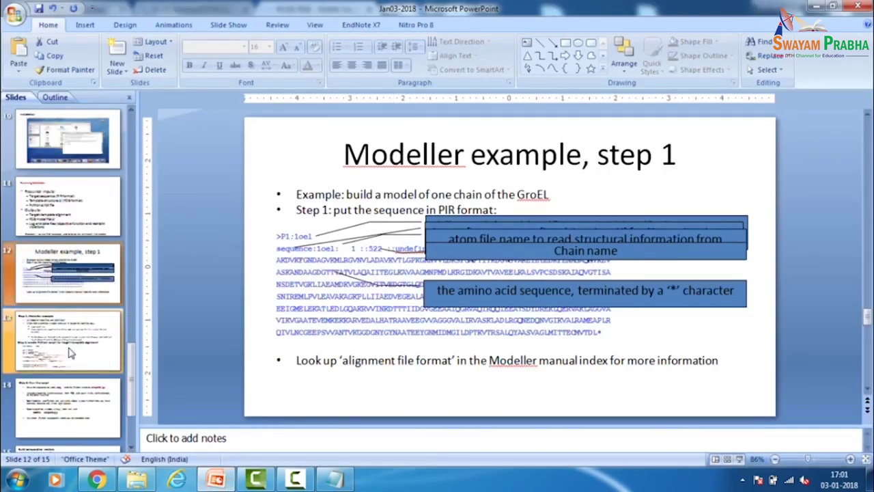
scroll(70, 352, "up", 3)
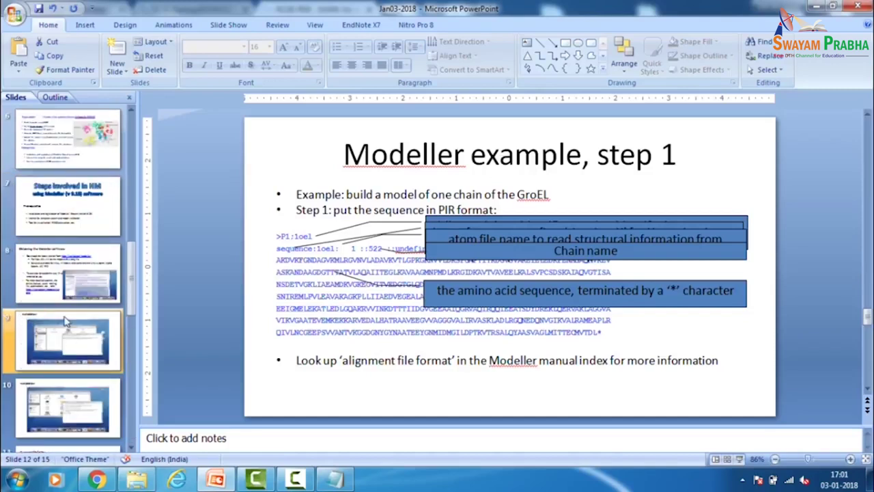
left_click(67, 145)
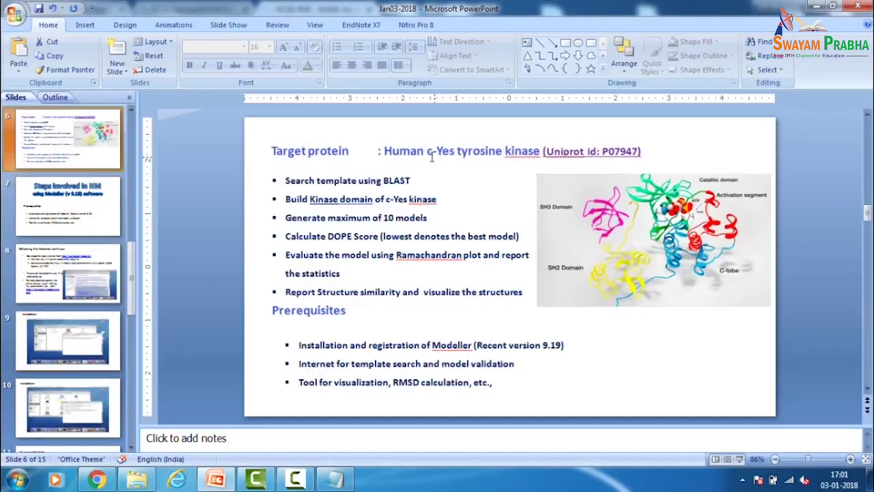
left_click(425, 151)
left_click_drag(384, 151, 502, 152)
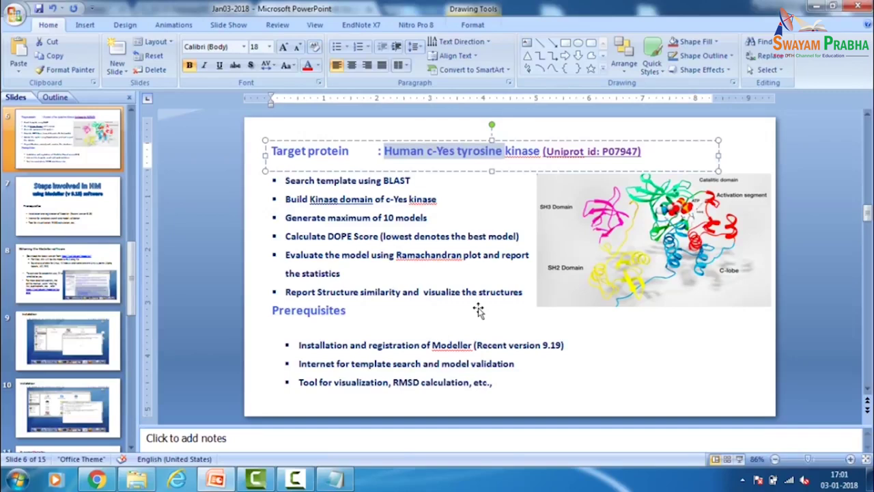
left_click(791, 233)
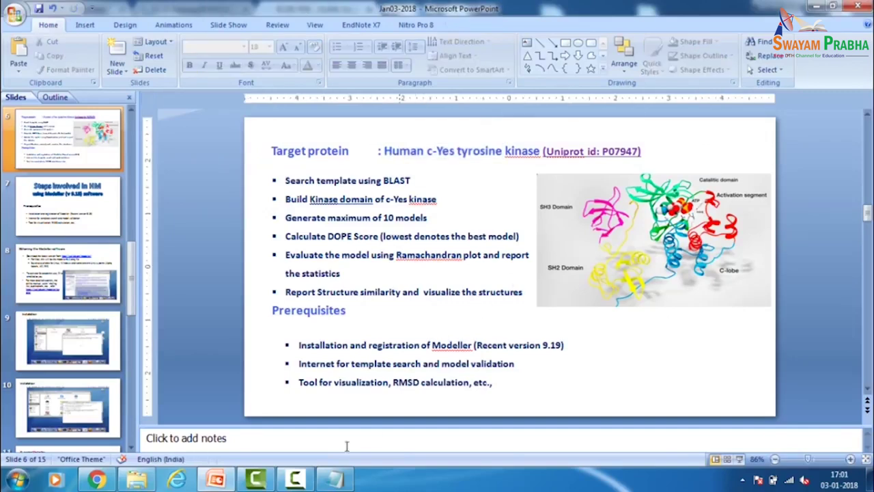
left_click(220, 479)
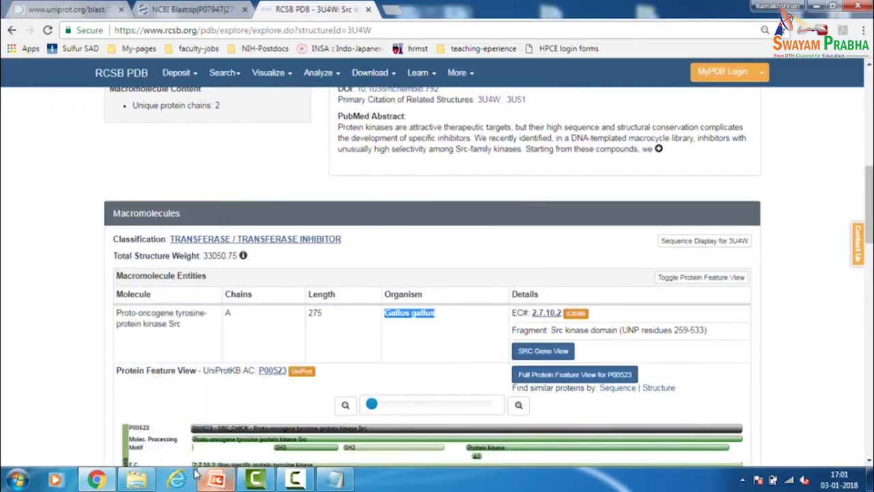
- Take PDB ID 4MXO from the second BLAST hit and open its structure summary in a separate RCSB PDB tab
left_click(193, 11)
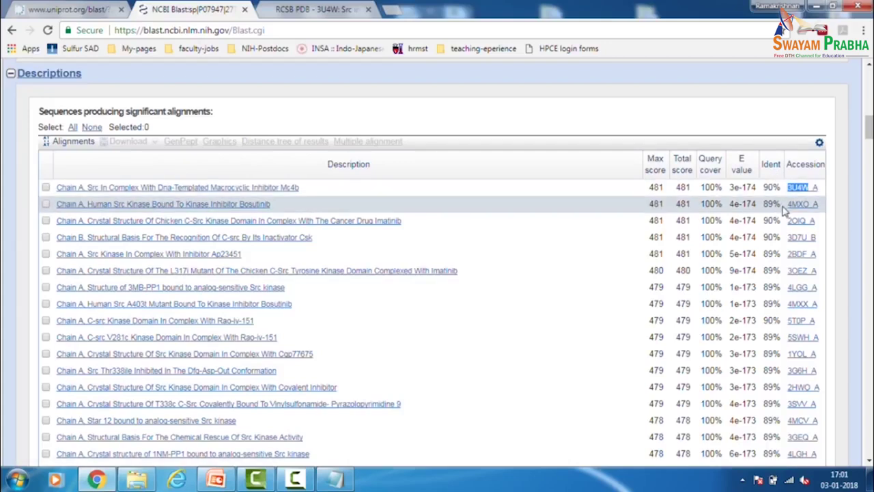
left_click_drag(787, 205, 806, 203)
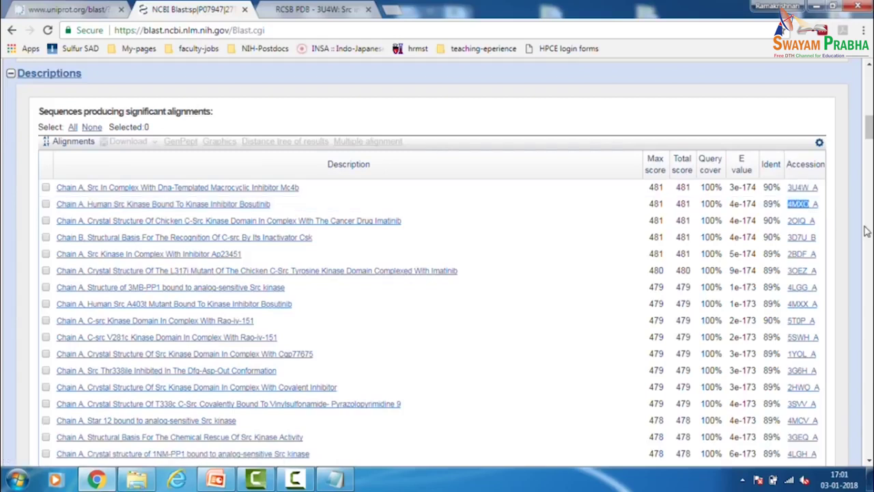
left_click(332, 10)
scroll(114, 156, "up", 2)
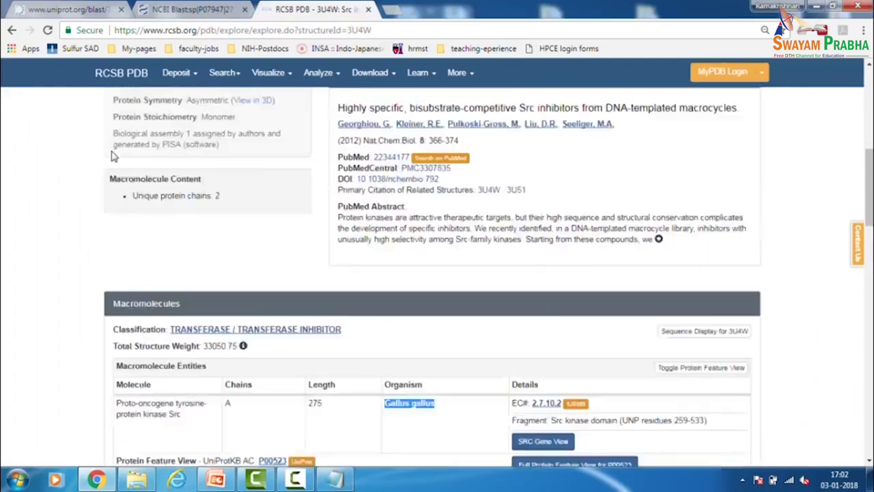
scroll(114, 156, "up", 3)
middle_click(161, 137)
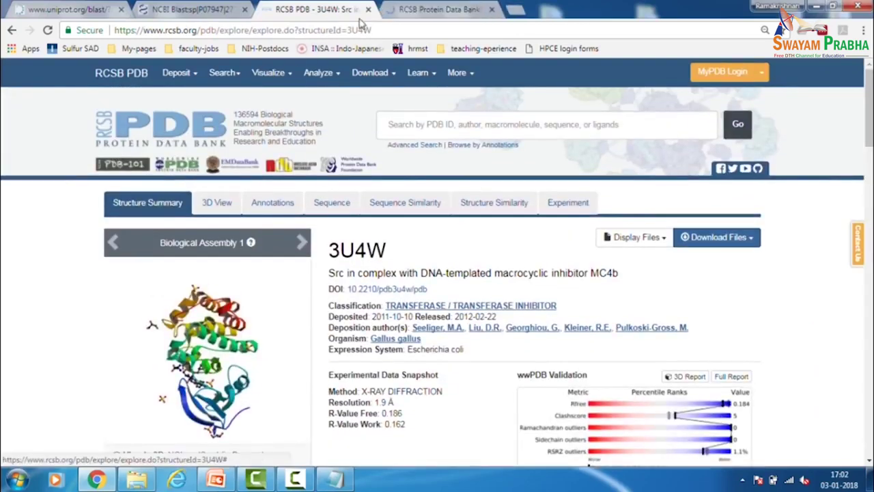
left_click(411, 10)
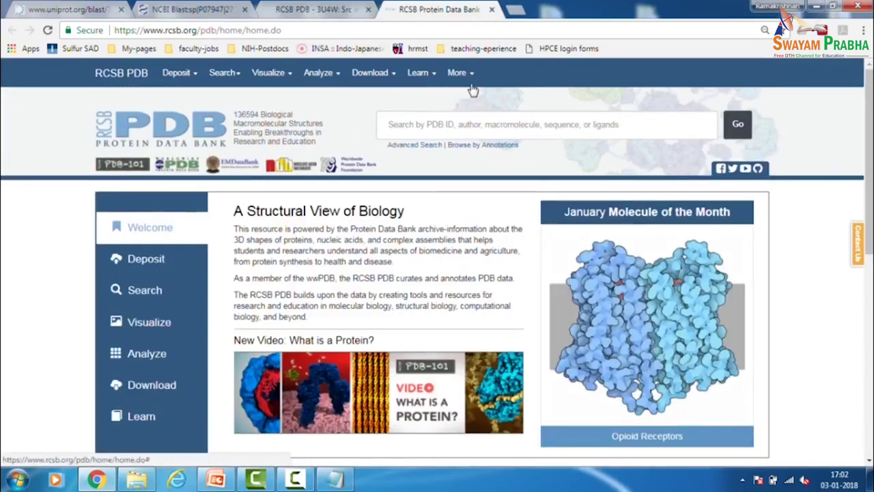
left_click(578, 127)
type("4MXO")
key("Return")
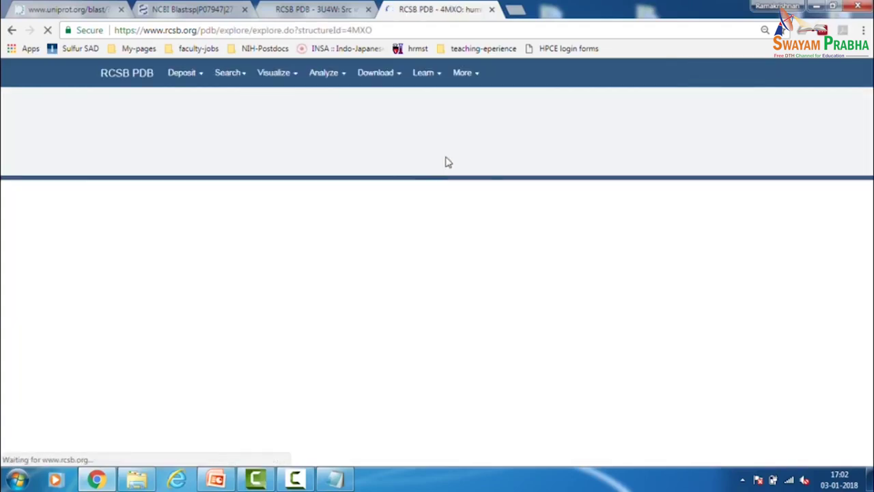
- Examine 4MXO's chains, molecule and ligand details, check the 3U4W summary again, and return to the BLAST results
scroll(596, 264, "down", 7)
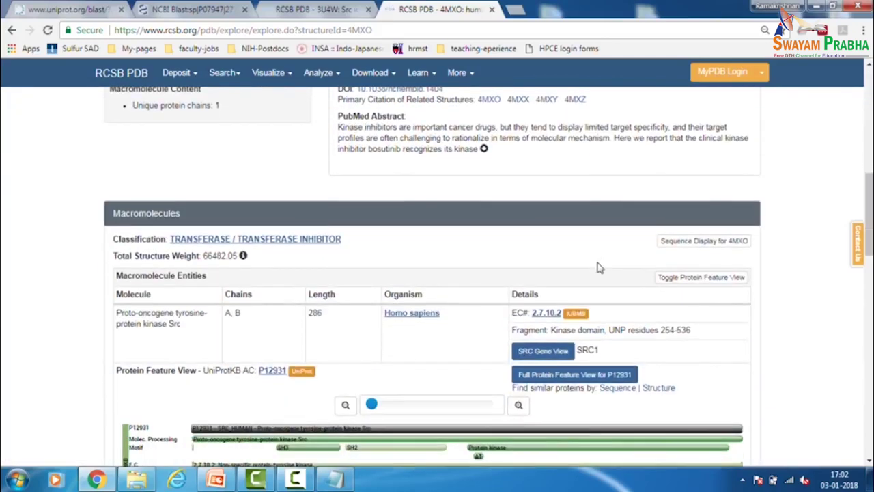
double_click(236, 312)
left_click_drag(118, 323, 168, 323)
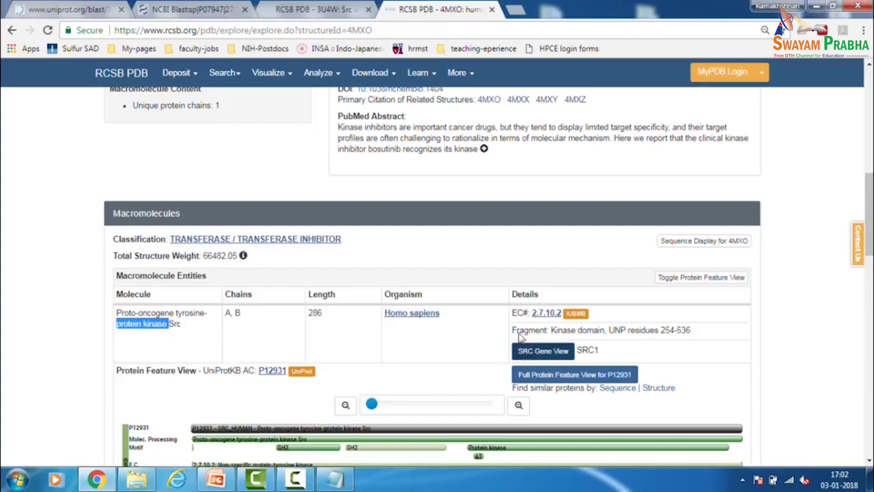
scroll(461, 313, "down", 8)
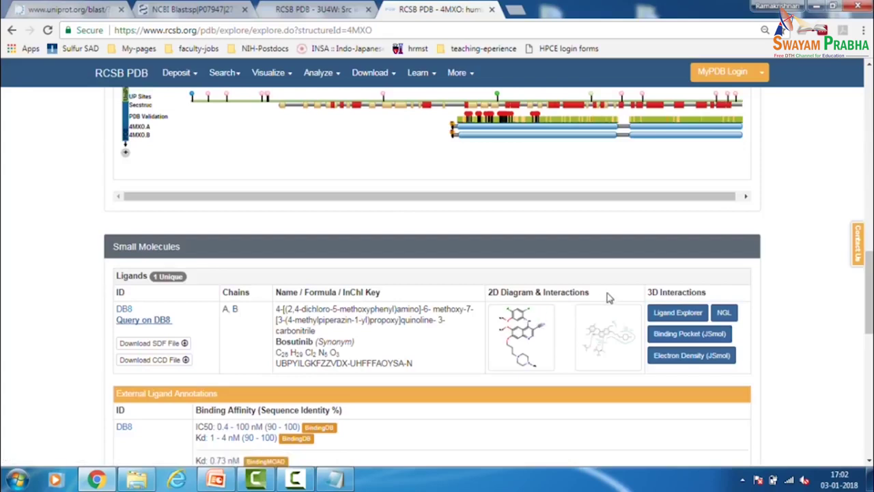
scroll(610, 297, "up", 5)
scroll(610, 297, "up", 10)
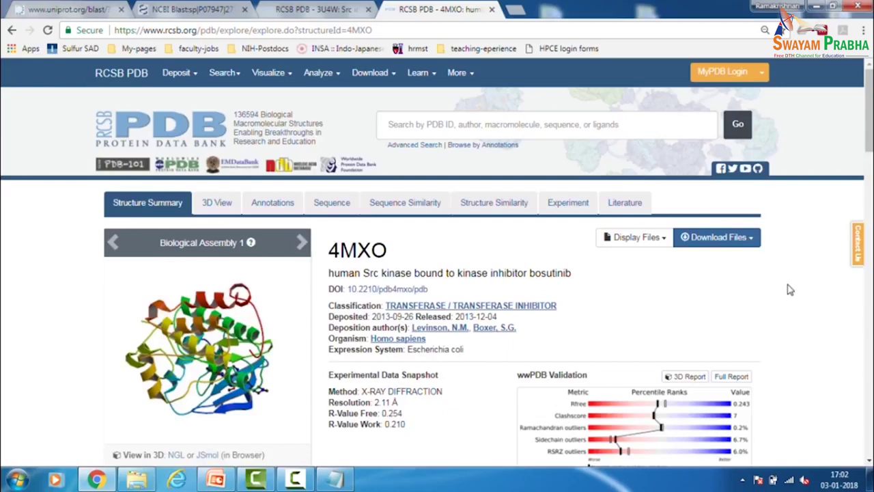
left_click(333, 8)
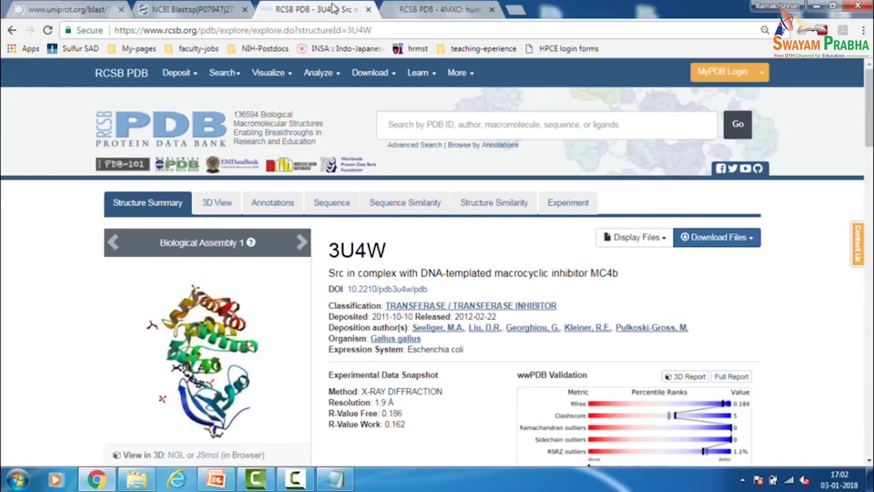
left_click(209, 10)
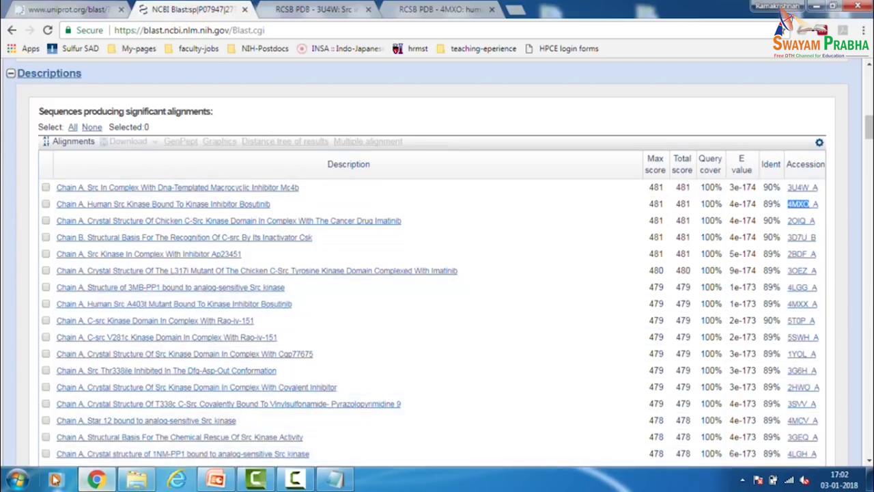
- Find Chimera among the installed programs and launch Chimera 1.11.2
left_click(18, 480)
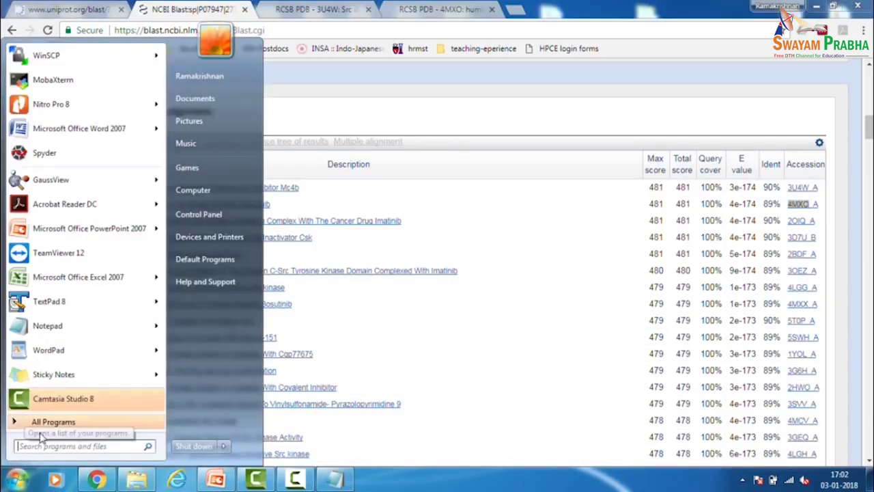
left_click(42, 444)
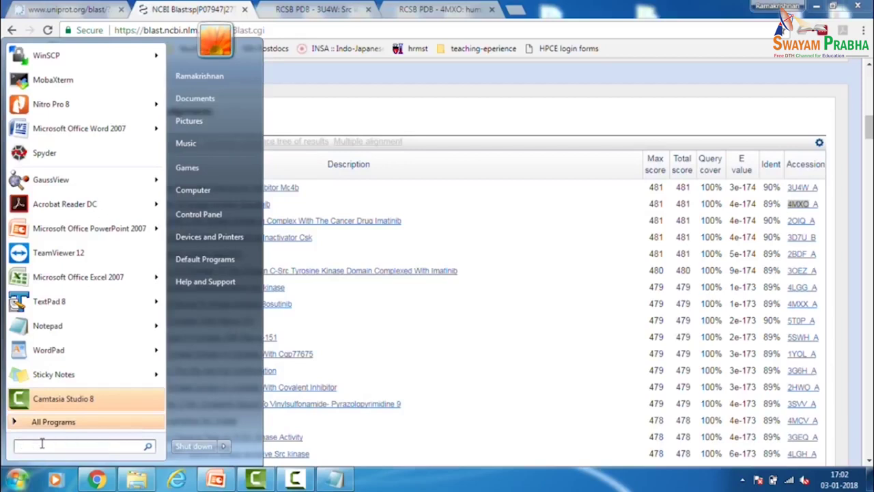
type("chimera")
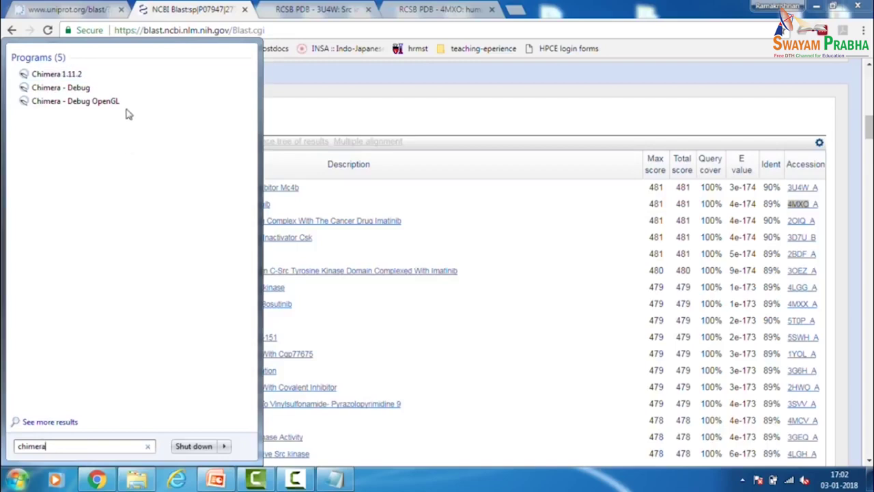
left_click(74, 79)
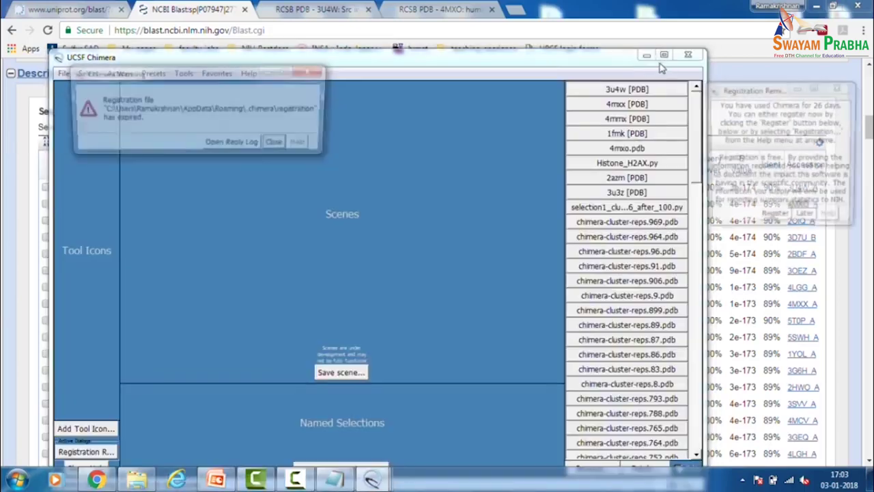
- Dismiss the expired-registration warning, postpone registration, and maximize the Chimera window
left_click(280, 145)
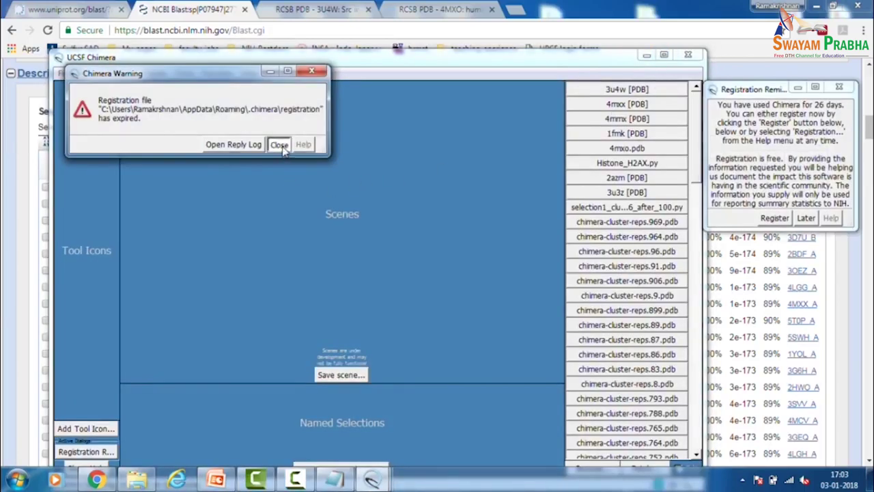
left_click(806, 218)
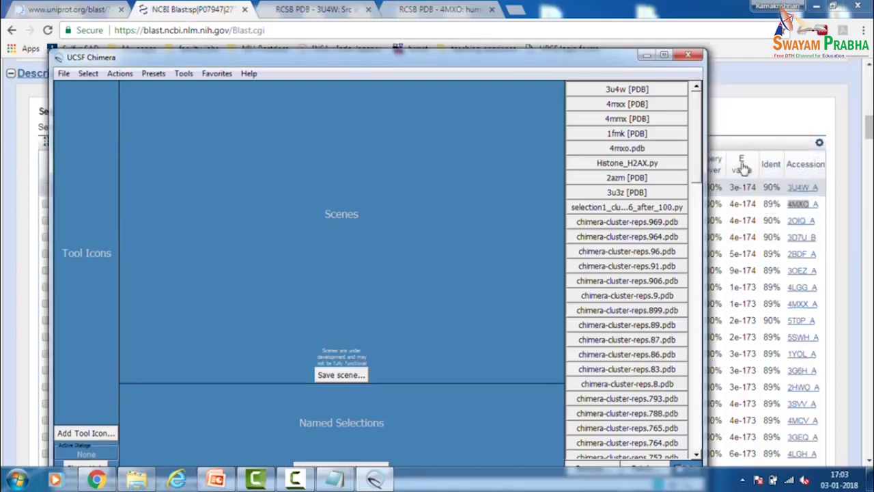
double_click(595, 65)
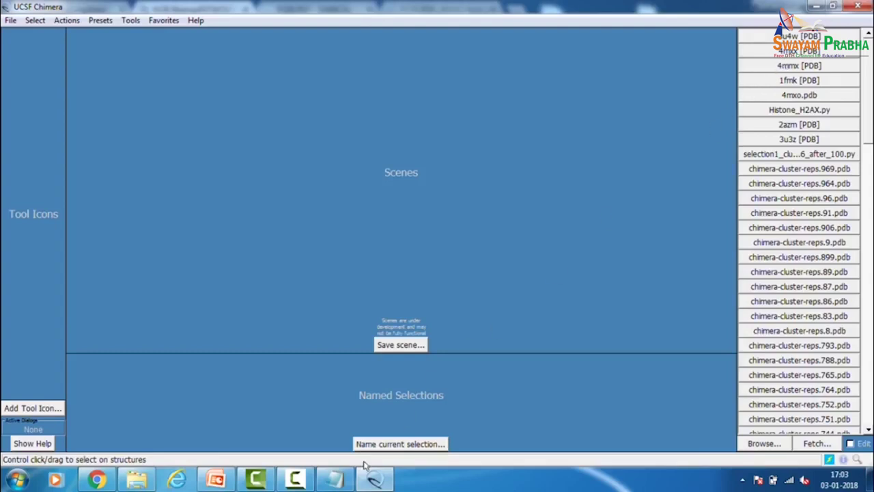
left_click(376, 481)
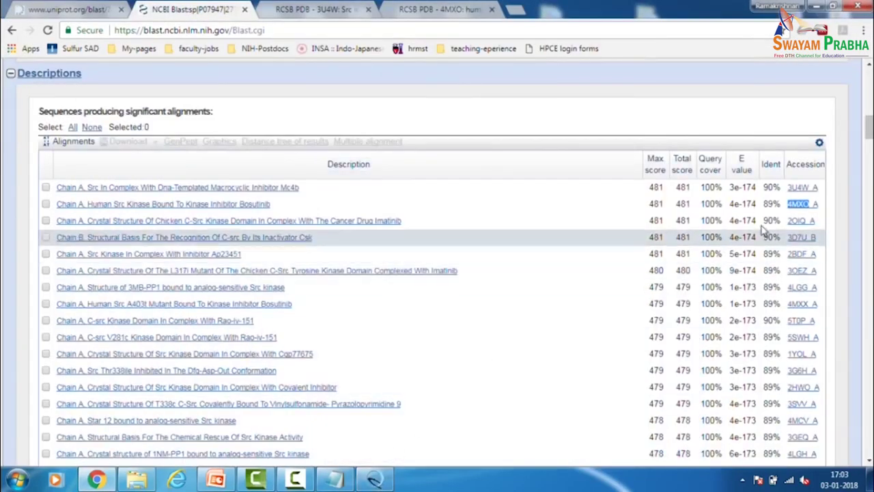
left_click(376, 481)
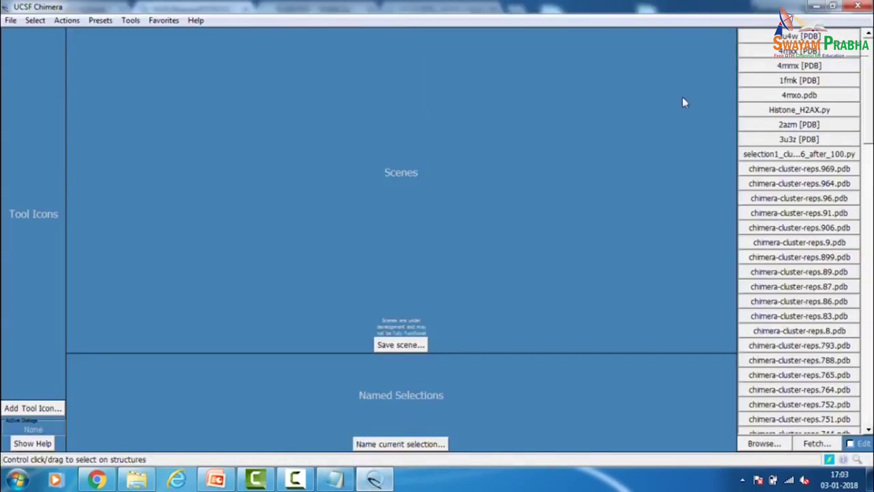
- Try the recent 4mxo.pdb file, remove its missing entry from the data list, and fetch 4MXO from the PDB database by ID
left_click(798, 95)
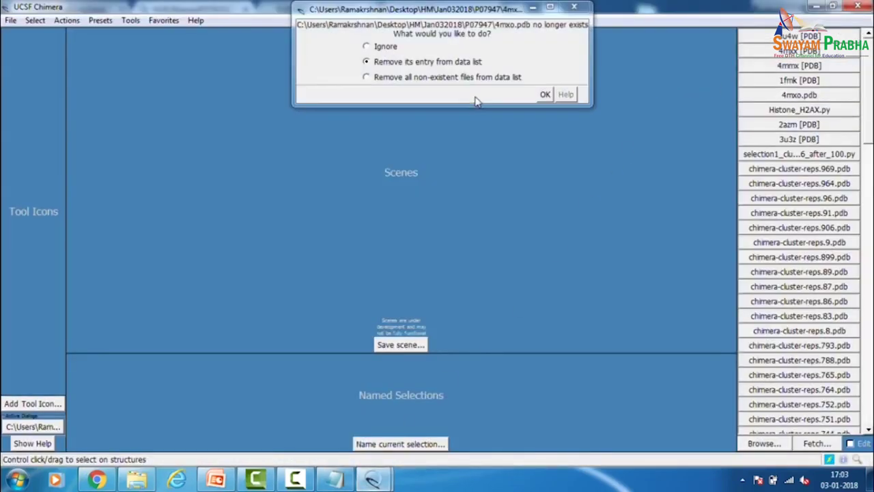
left_click(546, 95)
left_click(10, 20)
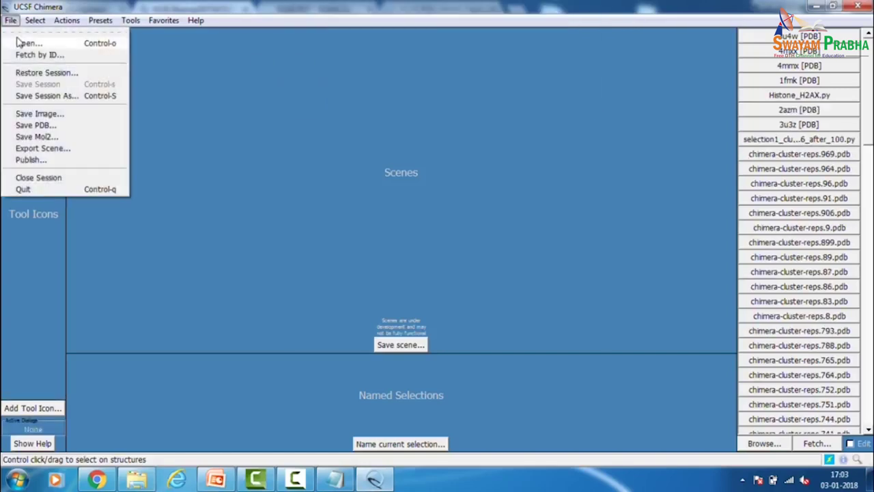
left_click(31, 55)
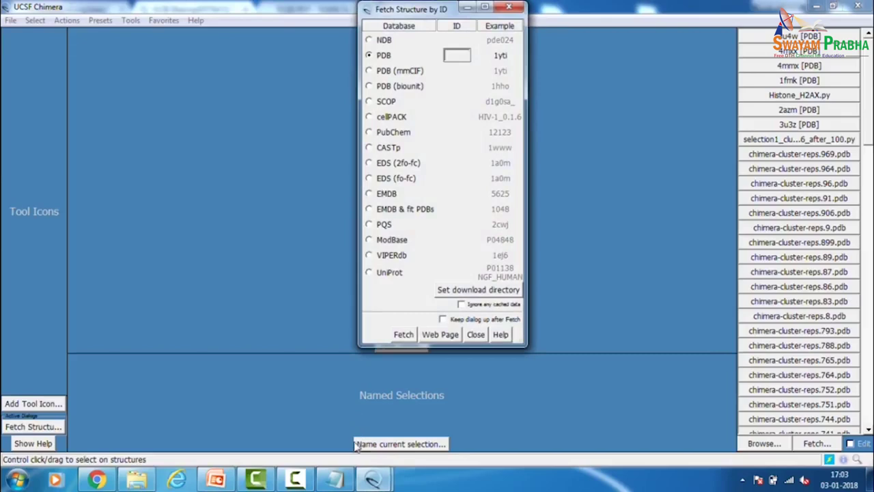
left_click(99, 480)
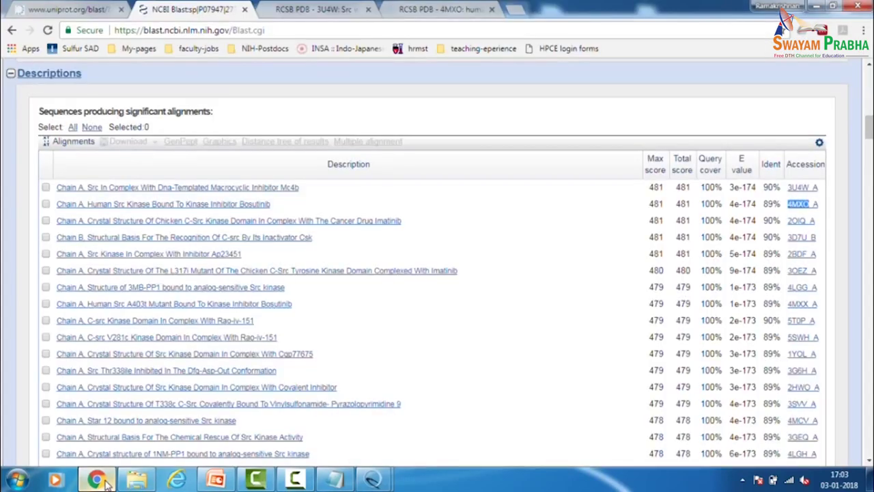
left_click(103, 482)
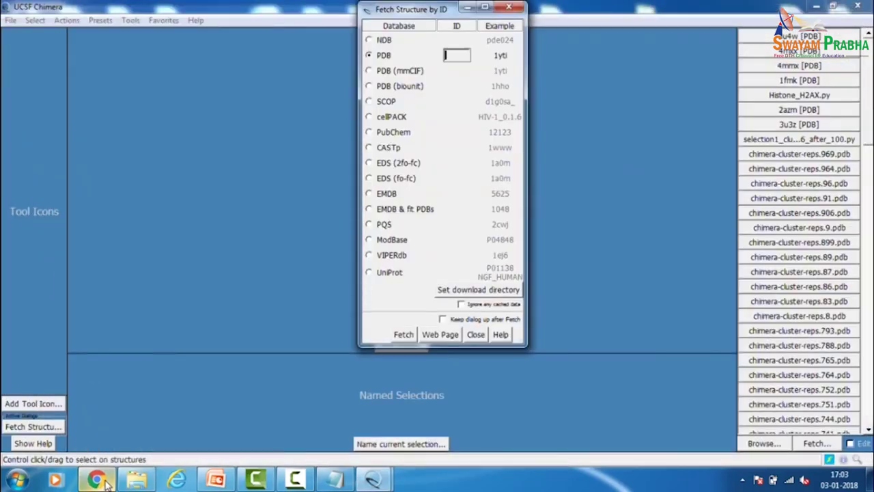
type("4m")
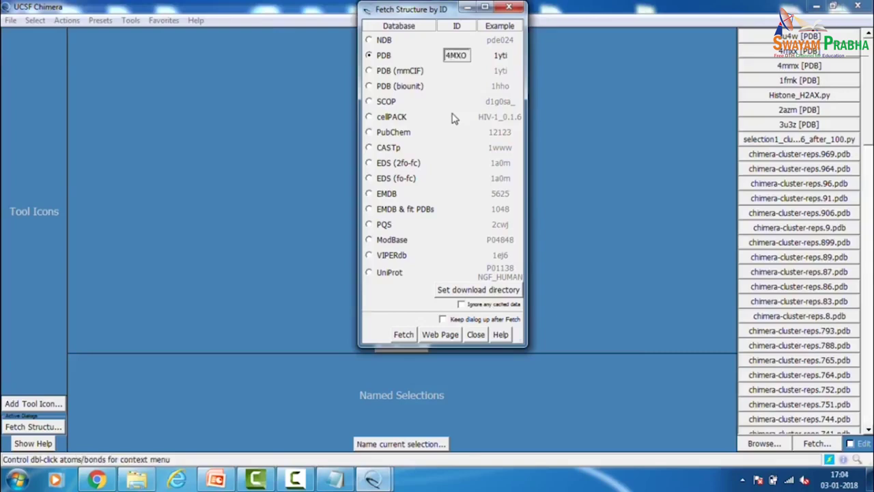
left_click(404, 335)
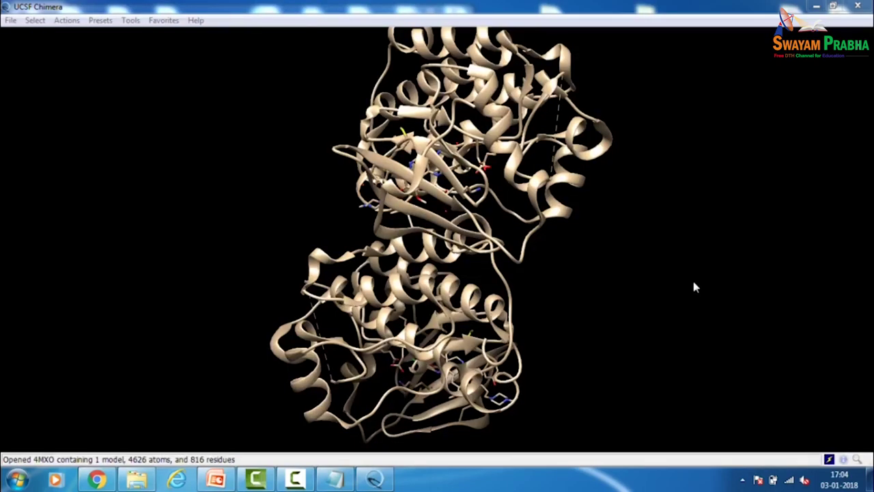
- Examine the 4MXO structure from several angles, including its two chains, bound ligands and missing segments
mouse_move(554, 222)
left_mouse_down()
mouse_move(273, 361)
mouse_move(537, 227)
left_mouse_up()
left_click_drag(541, 170, 451, 388)
left_click_drag(503, 185, 503, 141)
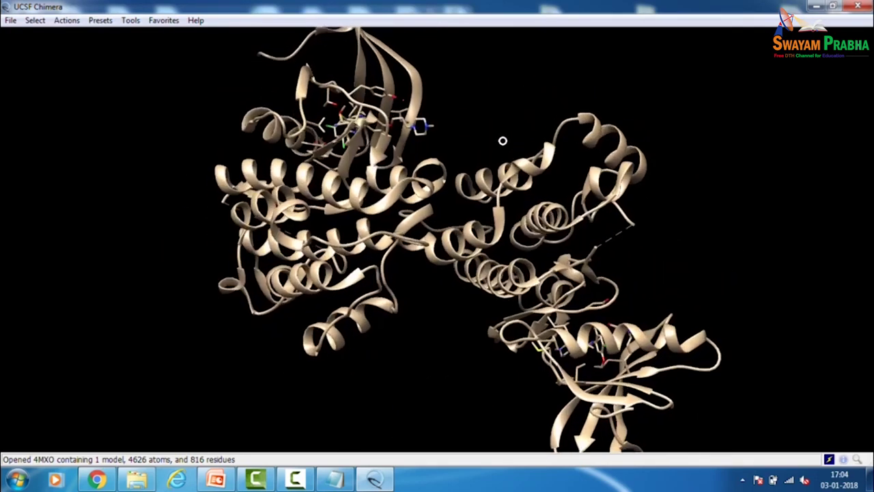
mouse_move(465, 329)
left_mouse_down()
mouse_move(490, 365)
mouse_move(482, 328)
left_mouse_up()
left_click_drag(472, 180, 330, 169)
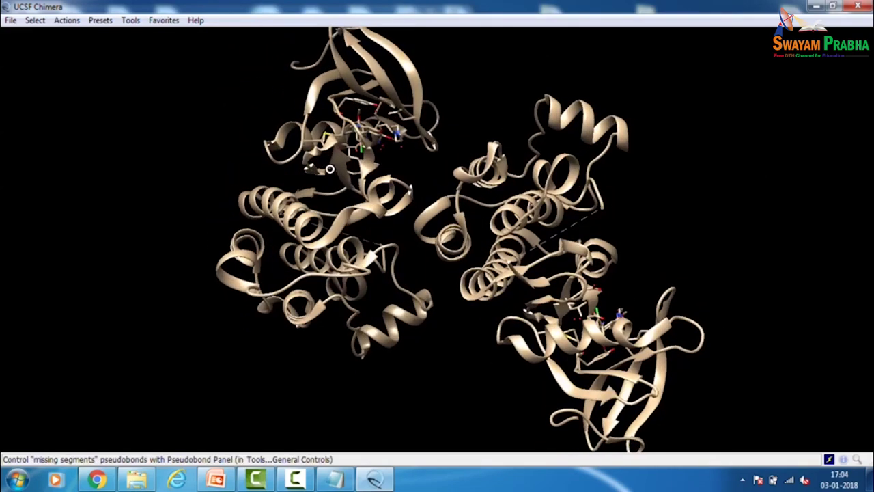
left_click_drag(395, 309, 483, 131)
left_click_drag(343, 378, 455, 322)
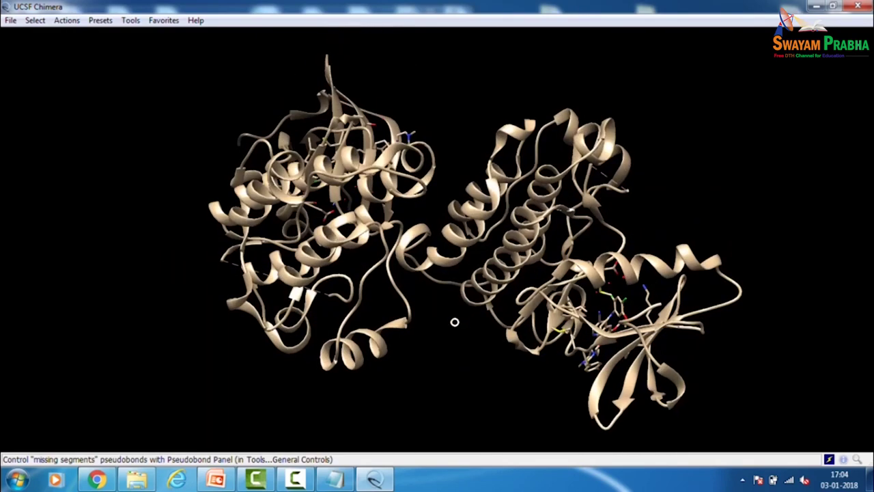
mouse_move(603, 176)
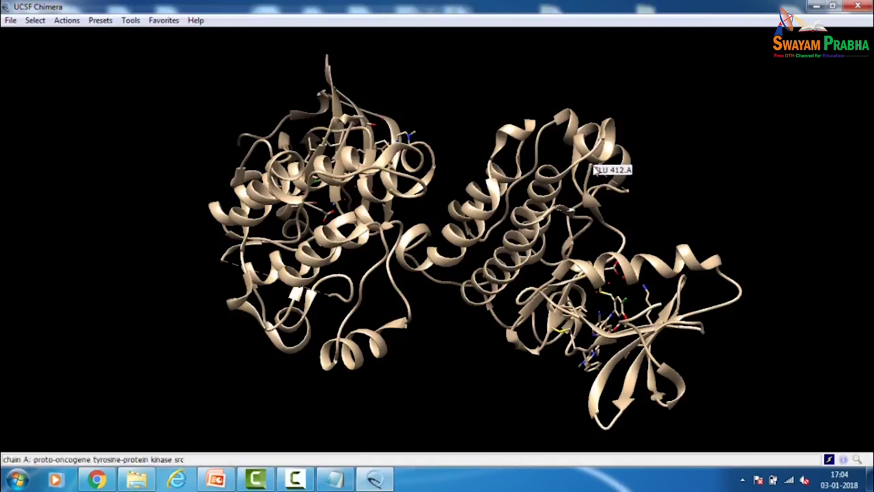
left_click_drag(603, 179, 634, 236)
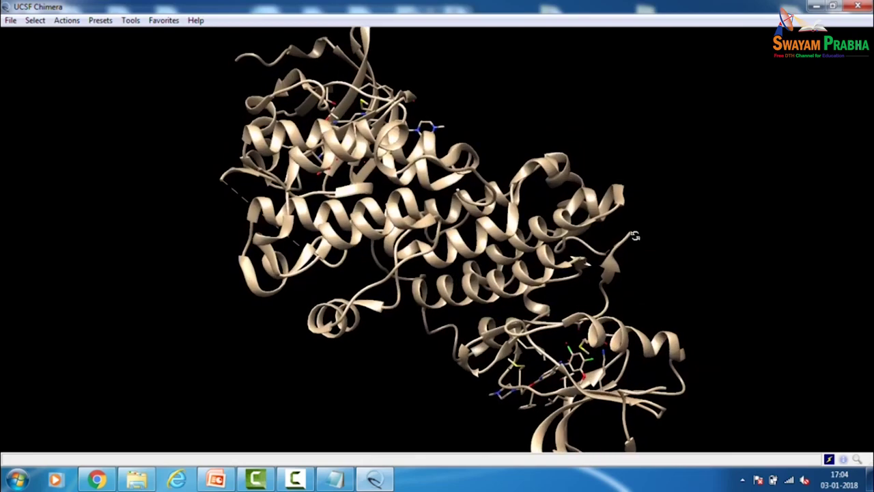
left_click_drag(536, 210, 414, 274)
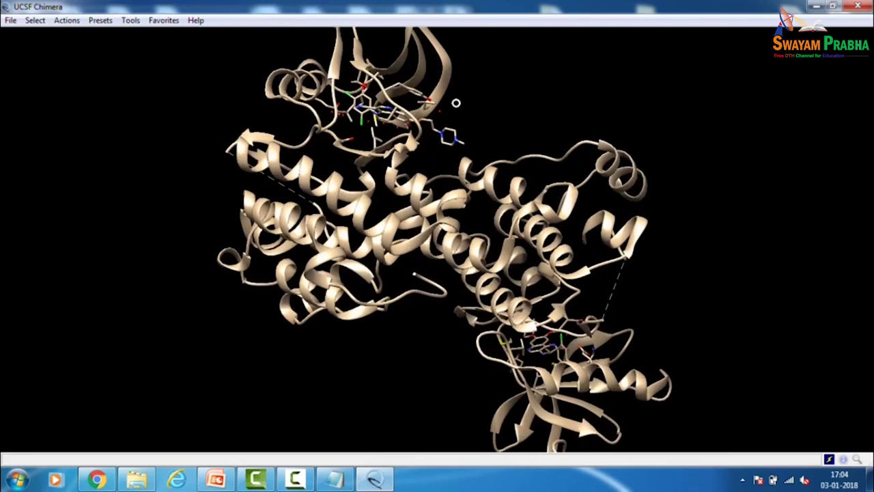
left_click_drag(456, 103, 355, 213)
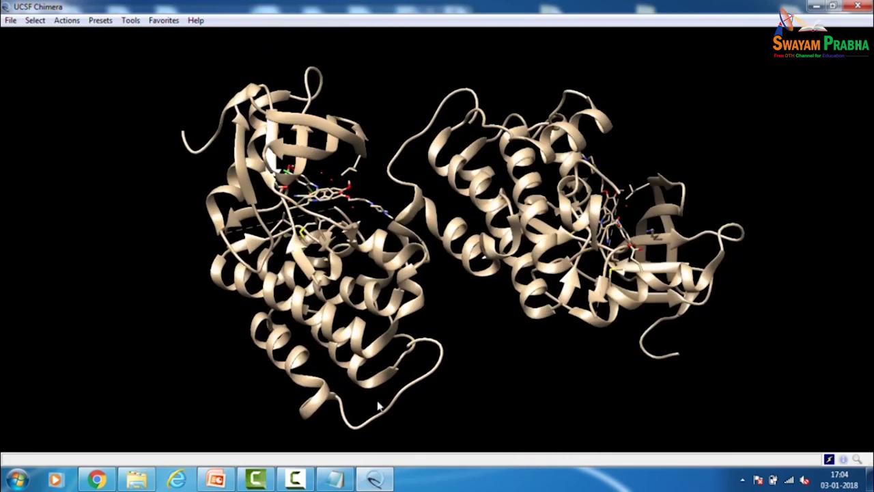
- Switch to the BLAST results in Chrome and copy the PDB ID 3U4W from the first hit
left_click(383, 481)
left_click(377, 480)
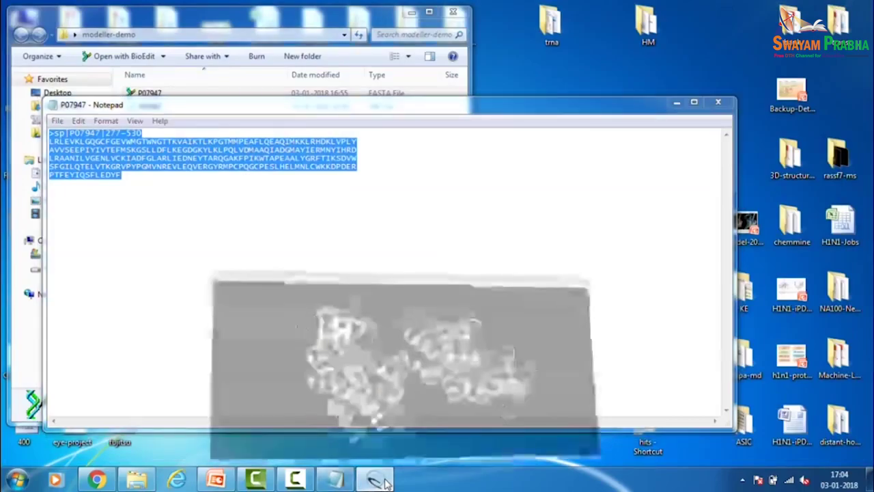
left_click(97, 481)
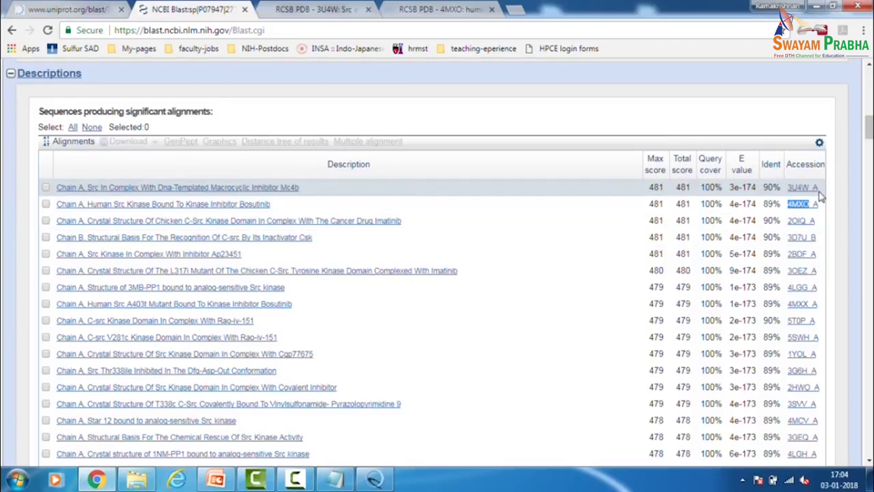
left_click_drag(787, 188, 812, 187)
key("ctrl+c")
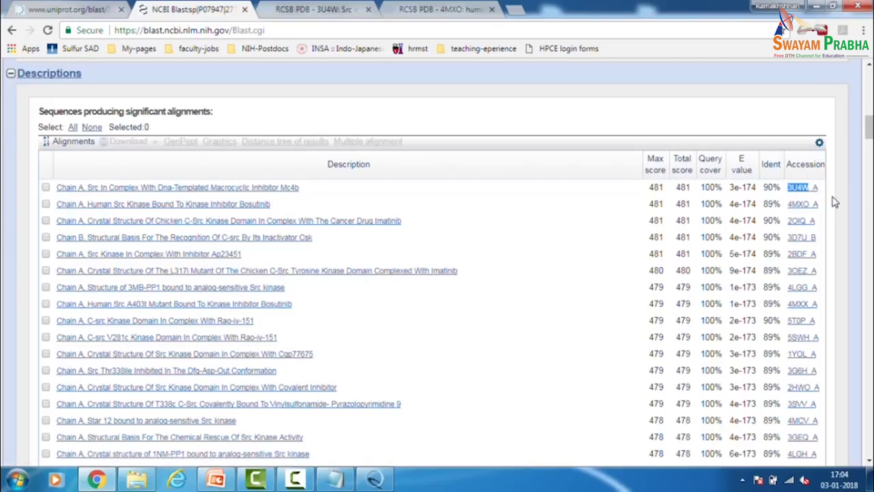
- Return to Chimera and fetch structure 3U4W from the PDB database by ID alongside 4MXO
left_click(374, 478)
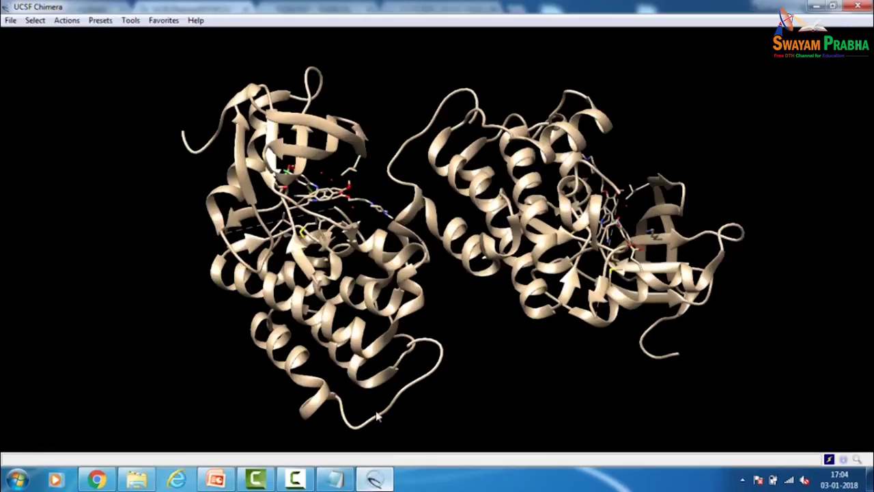
left_click(11, 20)
left_click(24, 56)
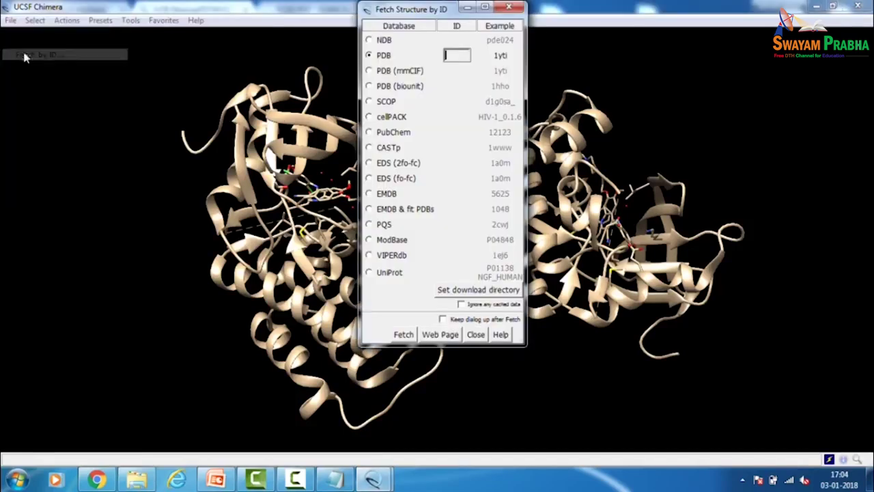
key("ctrl+v")
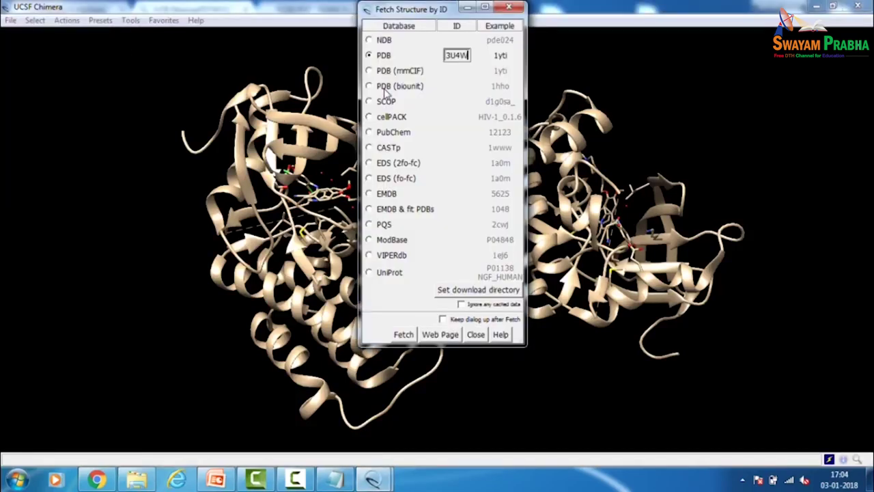
left_click(403, 335)
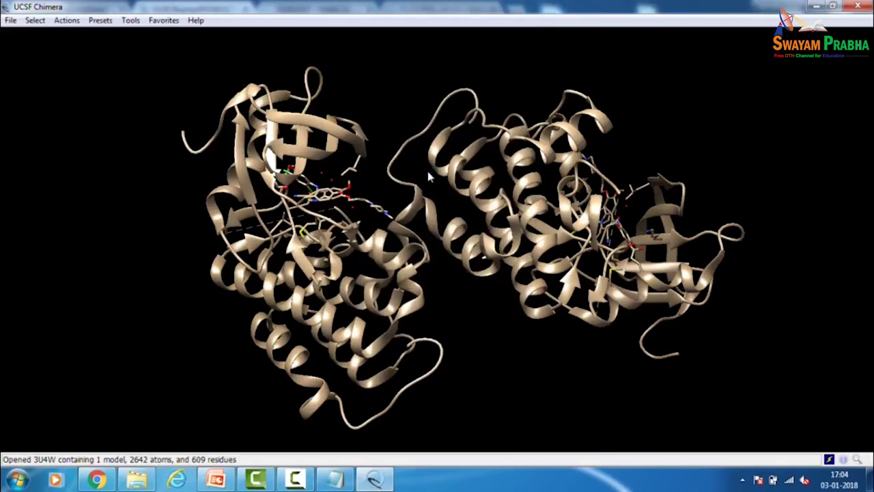
- Hide all atoms and bonds of 4MXO and 3U4W, leaving only their ribbons
scroll(429, 176, "down", 6)
left_click_drag(426, 133, 605, 356)
left_click_drag(523, 148, 523, 268)
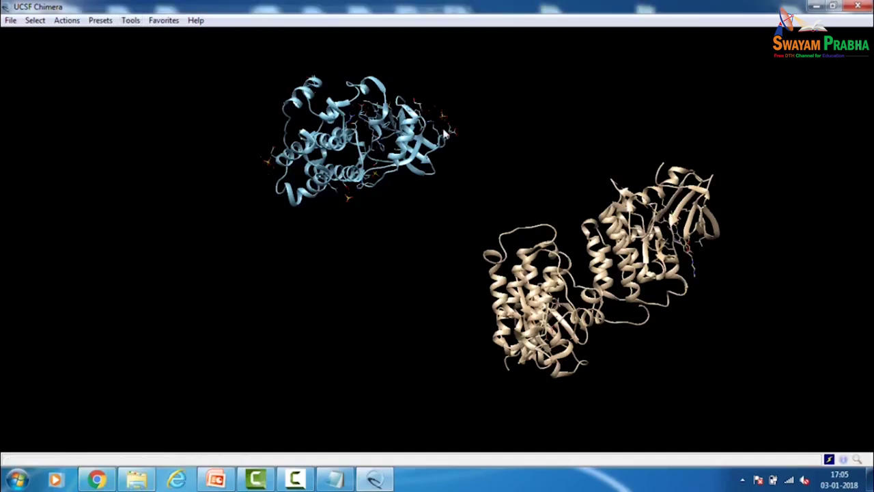
scroll(540, 239, "up", 5)
left_click_drag(532, 143, 548, 330)
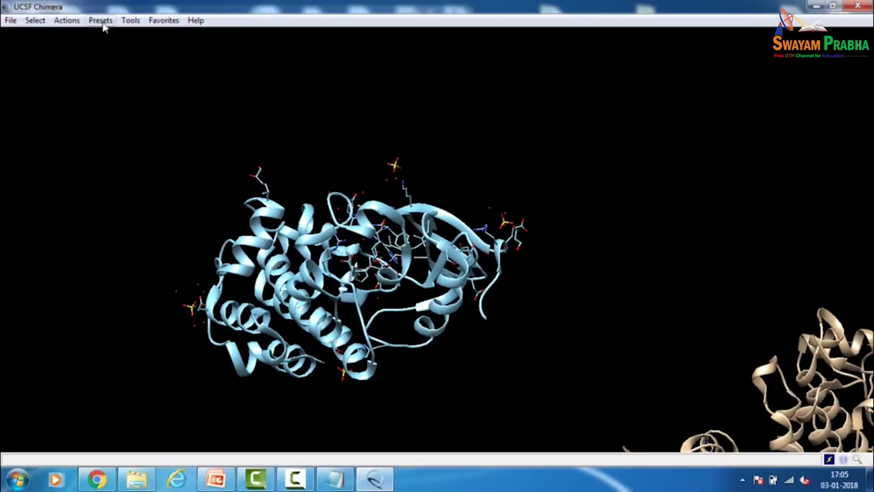
left_click(67, 20)
mouse_move(88, 43)
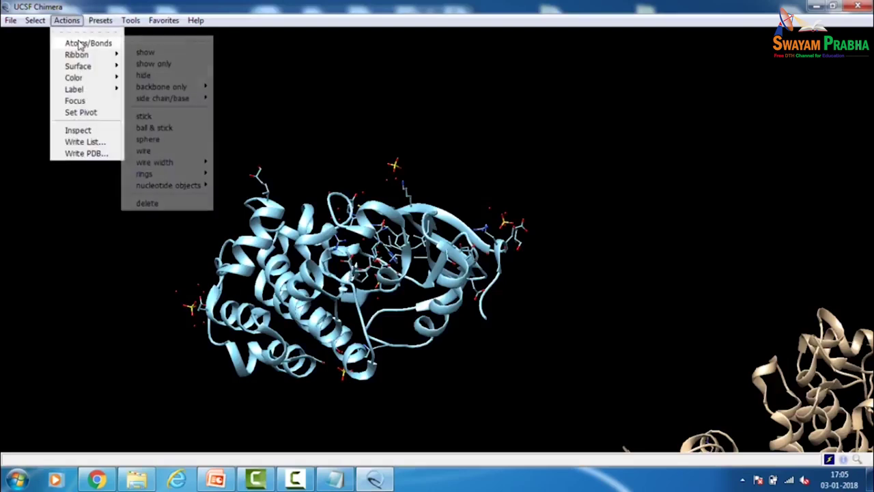
left_click(144, 76)
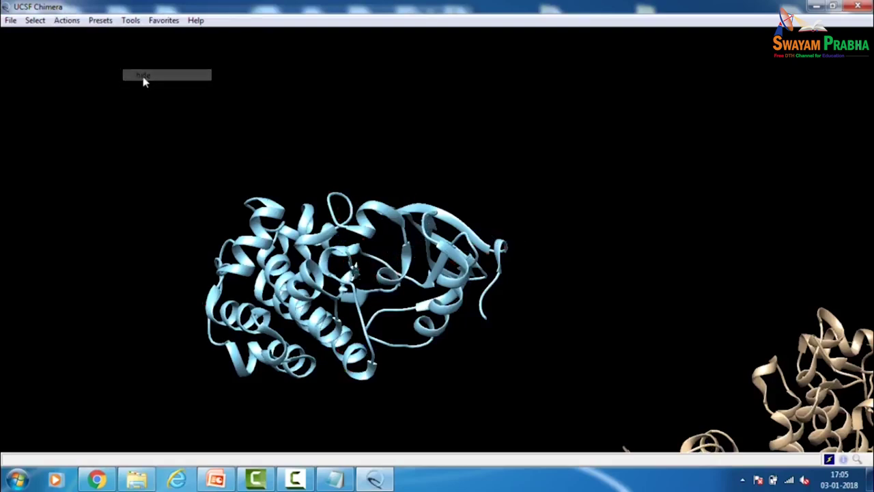
- Superpose 3U4W onto reference structure 4MXO with MatchMaker, using best-aligning chain pairing, Needleman-Wunsch and BLOSUM-62
left_click_drag(601, 322, 501, 244)
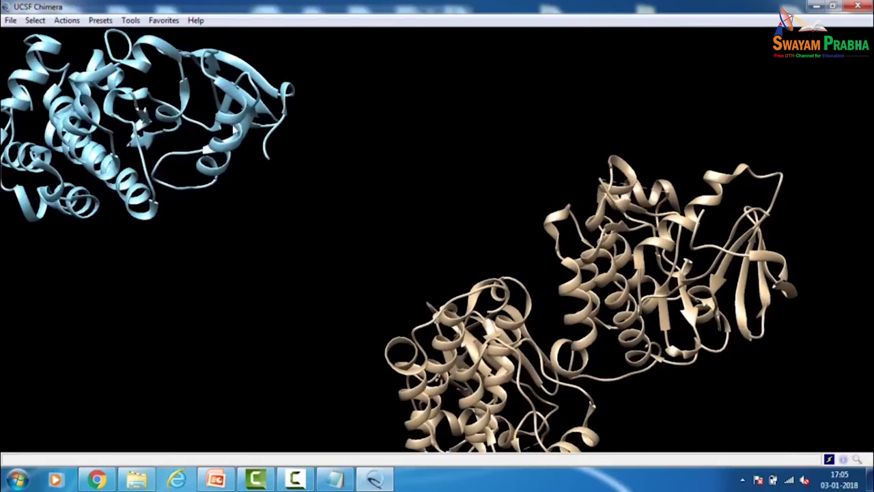
left_click(139, 20)
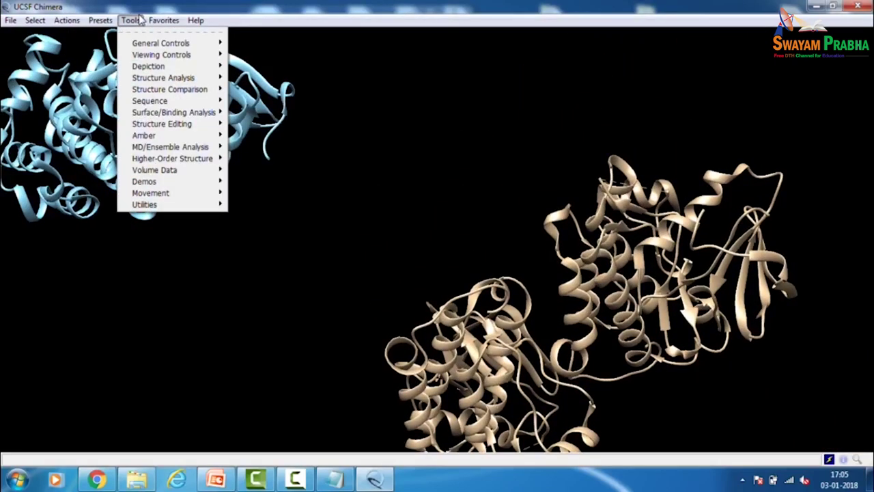
mouse_move(171, 90)
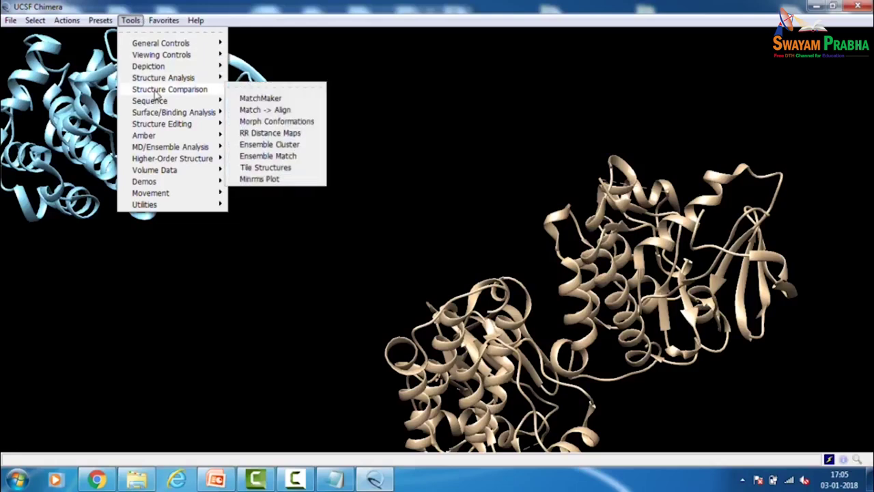
left_click(246, 101)
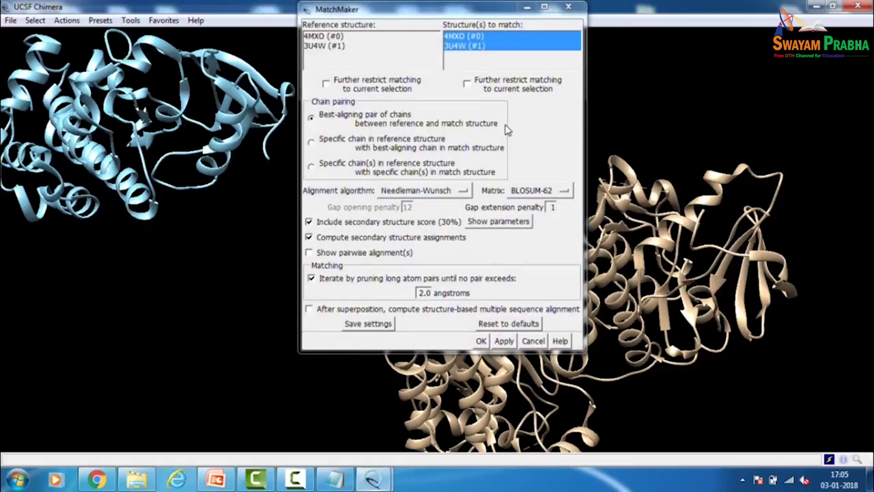
left_click(345, 36)
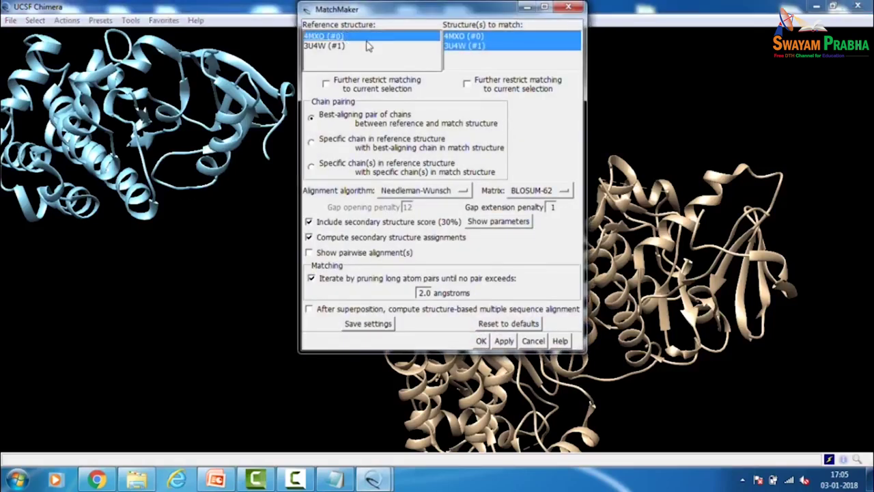
left_click(458, 47)
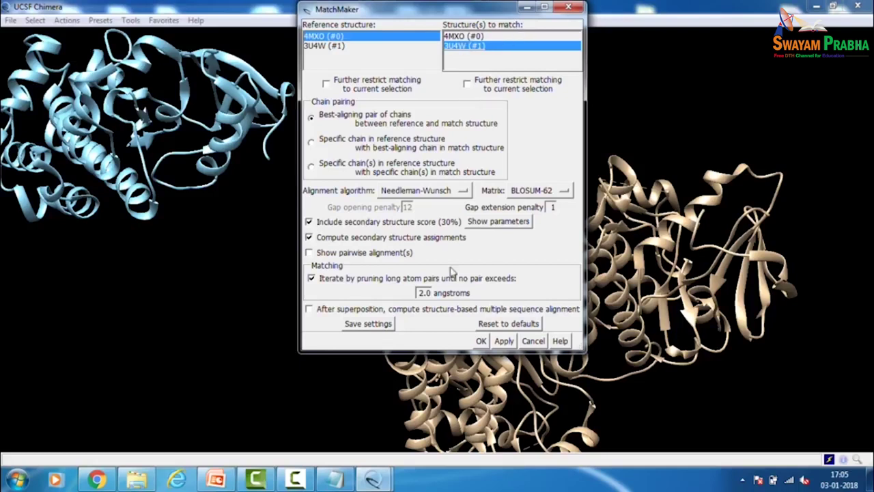
left_click(481, 341)
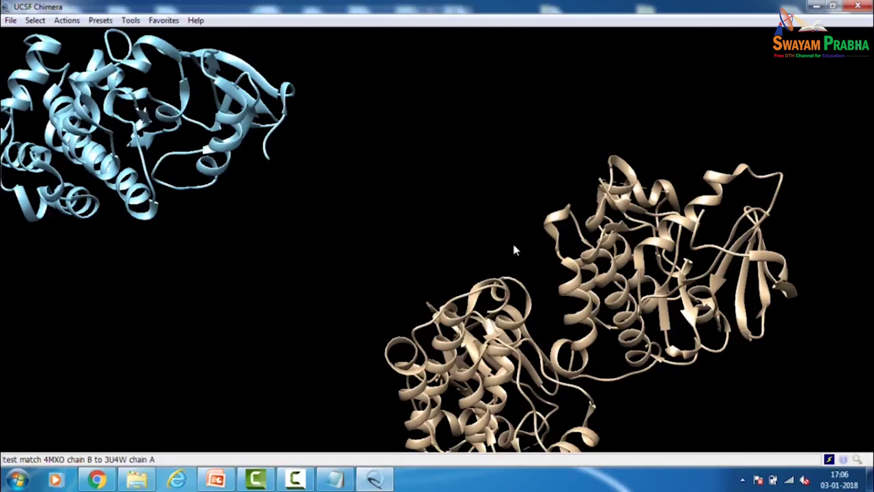
- Examine the superposed 4MXO and 3U4W ribbons close up from several angles, including the missing segment of 4MXO
left_click_drag(513, 243, 445, 78)
left_click_drag(549, 151, 623, 147)
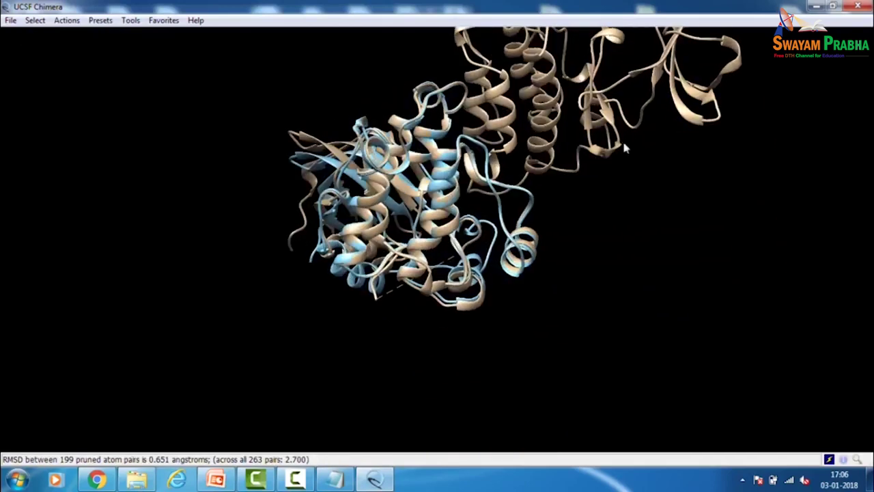
scroll(490, 112, "up", 5)
left_click_drag(451, 274, 501, 312)
left_click_drag(704, 239, 407, 239)
left_click_drag(526, 150, 663, 189)
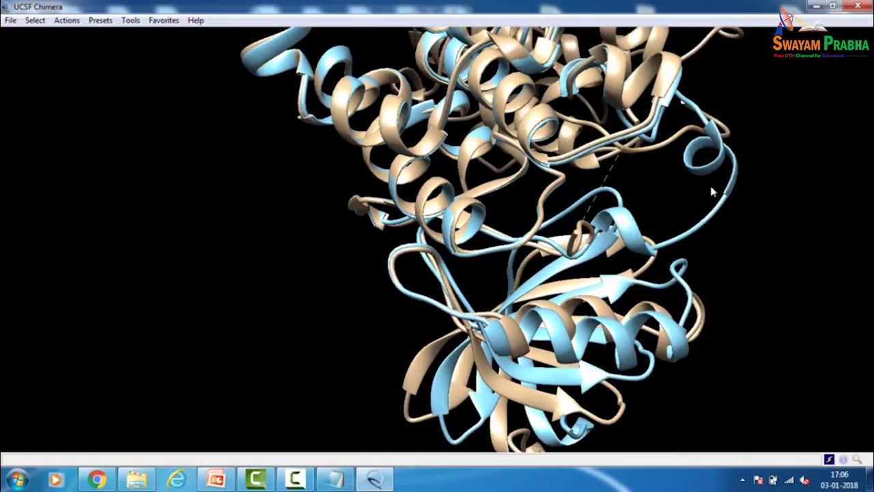
left_click_drag(666, 221, 708, 170)
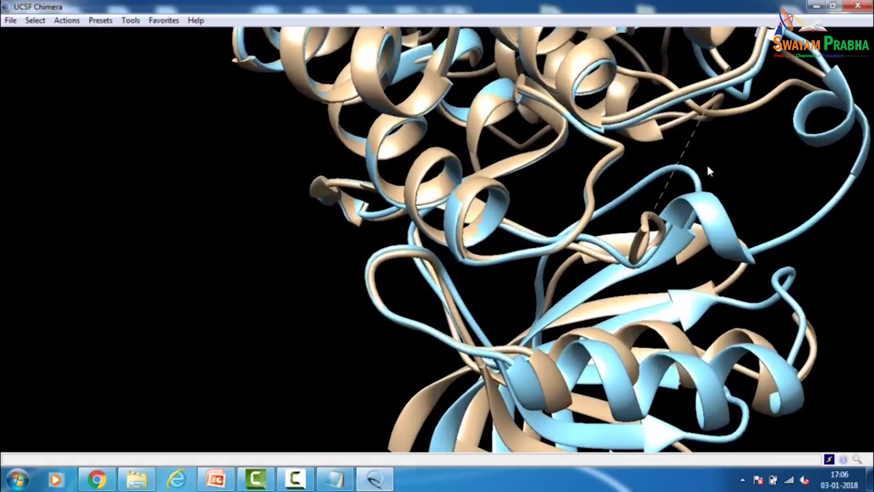
mouse_move(693, 144)
left_click_drag(840, 233, 503, 205)
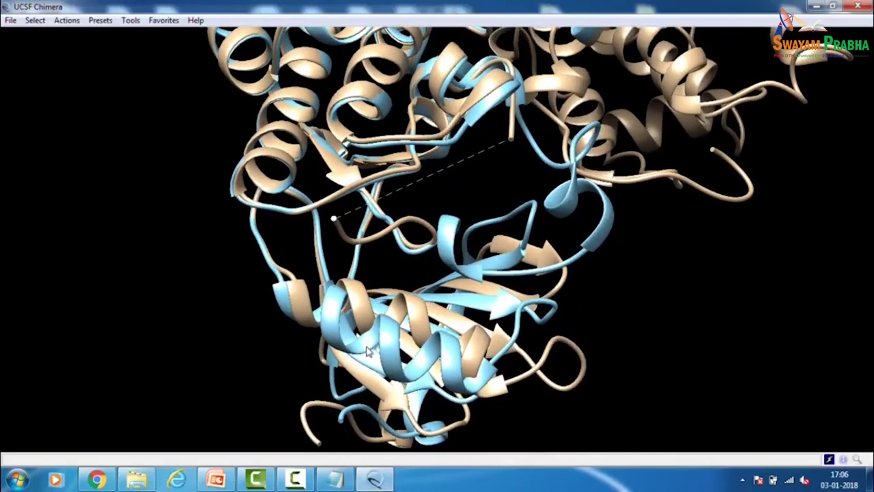
- Compare the 3U4W and 4MXO entries in the BLAST results in Chrome with the superposed ribbons in Chimera
left_click(97, 479)
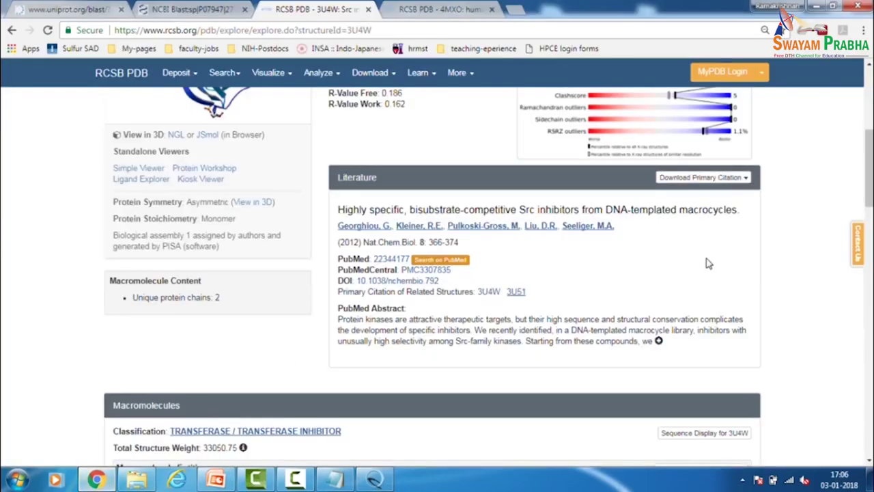
left_click(205, 9)
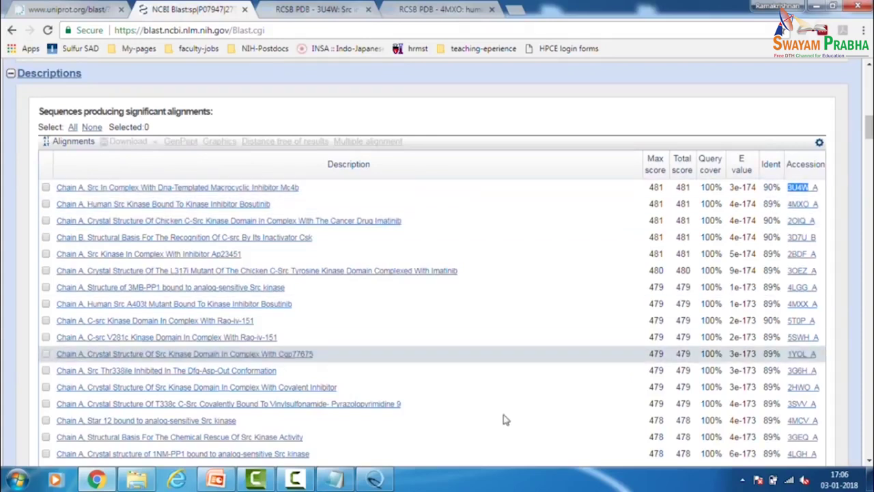
left_click(377, 476)
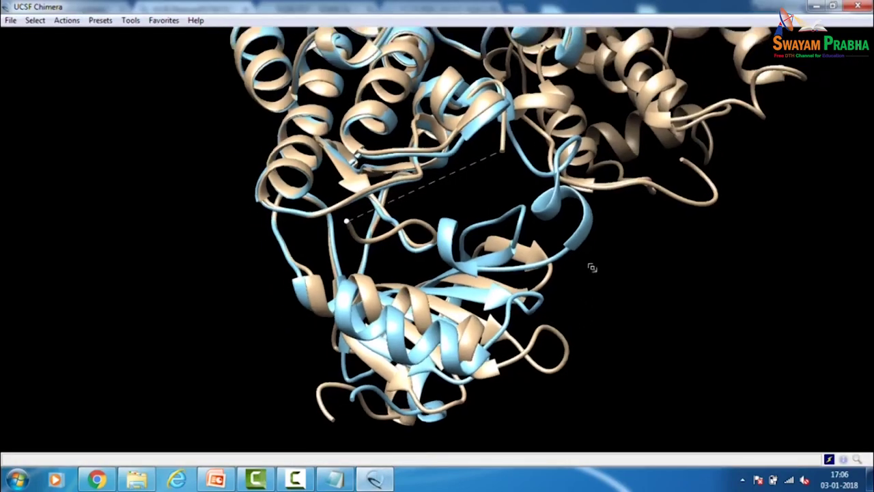
scroll(591, 257, "down", 2)
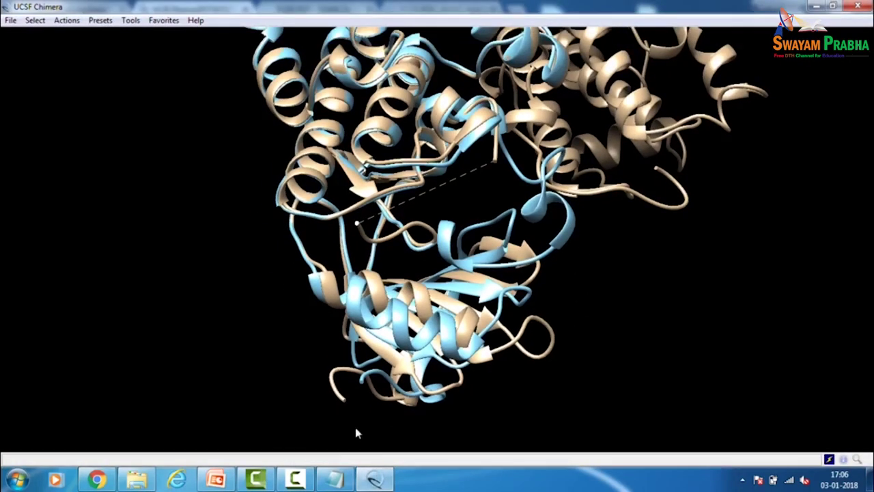
left_click(97, 480)
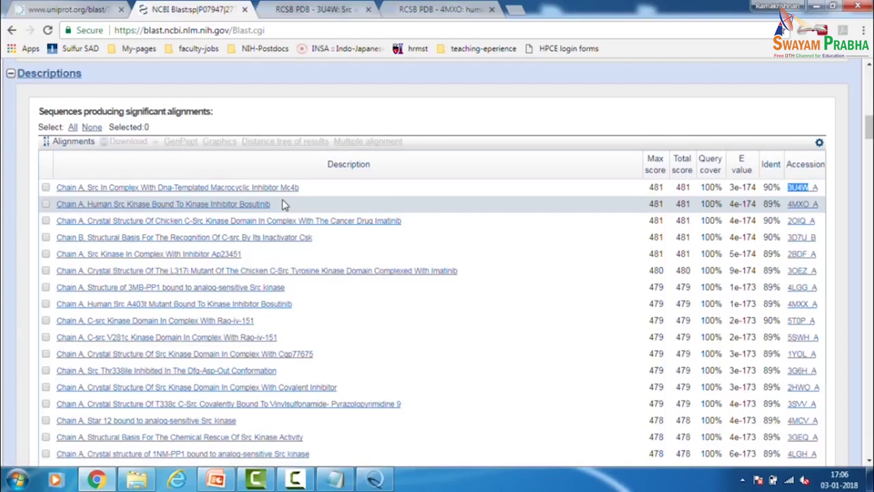
left_click(375, 479)
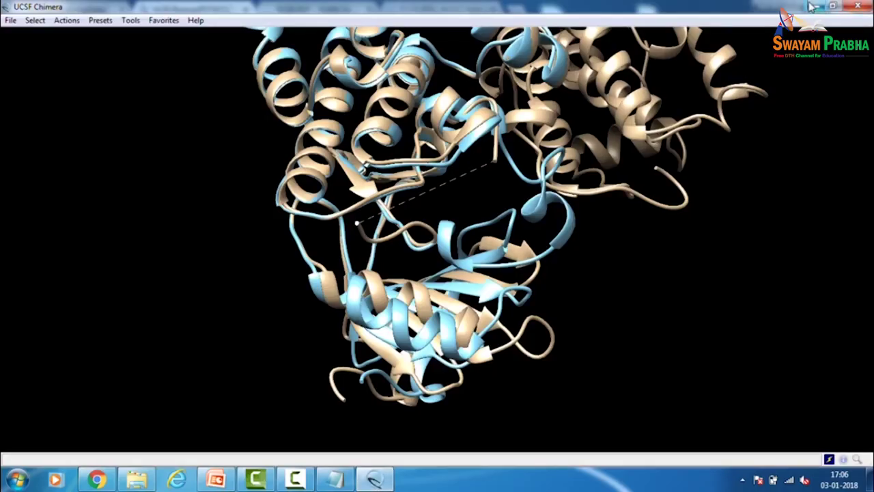
- Return to the 3U4W entry page at RCSB PDB in Chrome and start downloading the structure in PDB format
left_click(815, 6)
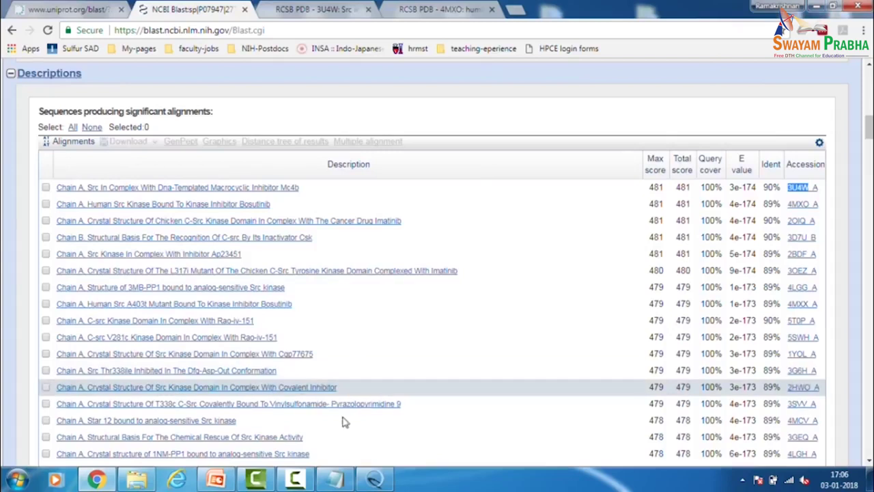
mouse_move(97, 480)
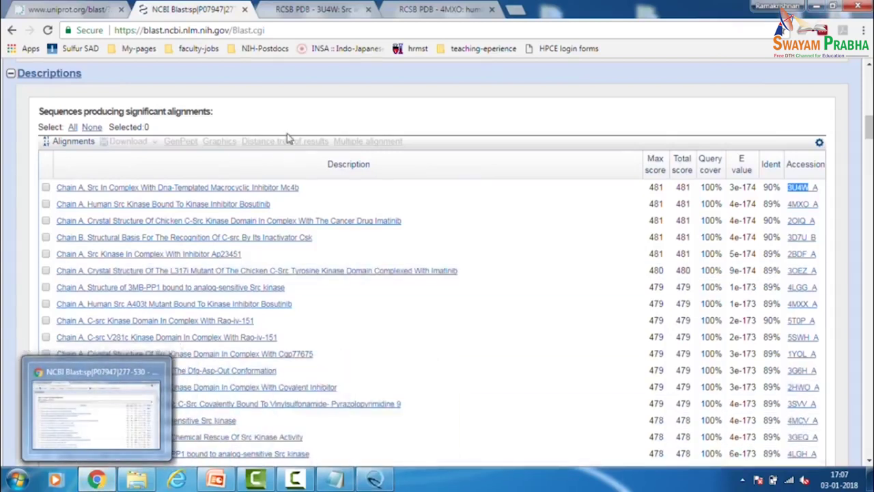
left_click(314, 9)
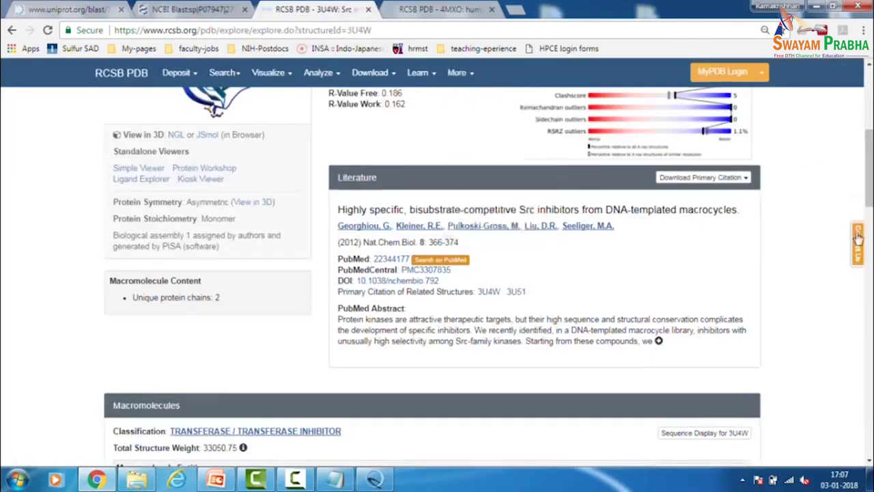
scroll(823, 244, "up", 5)
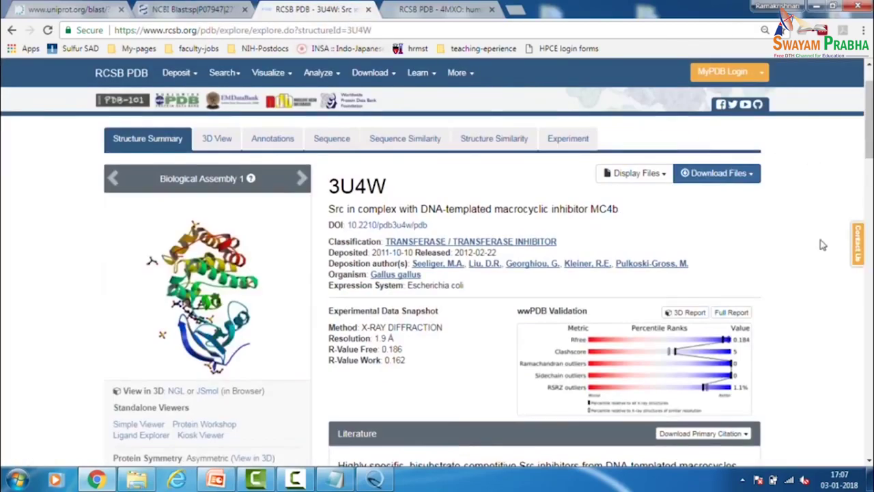
left_click(734, 175)
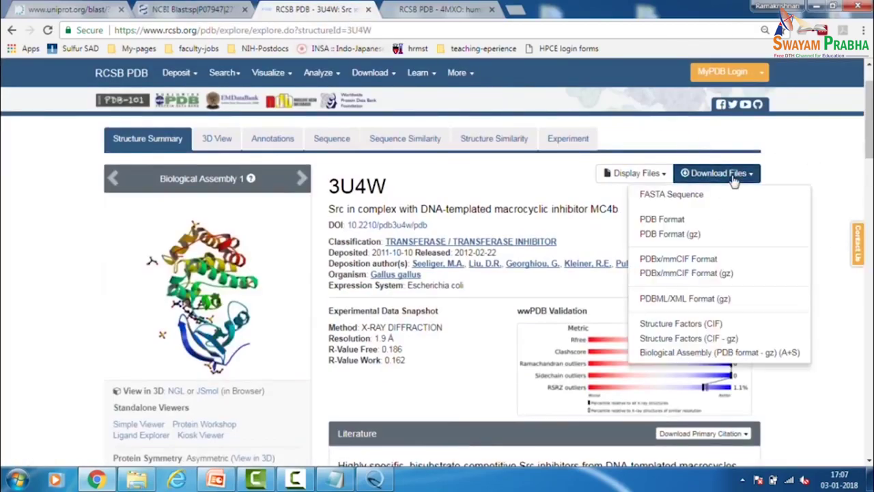
left_click(670, 220)
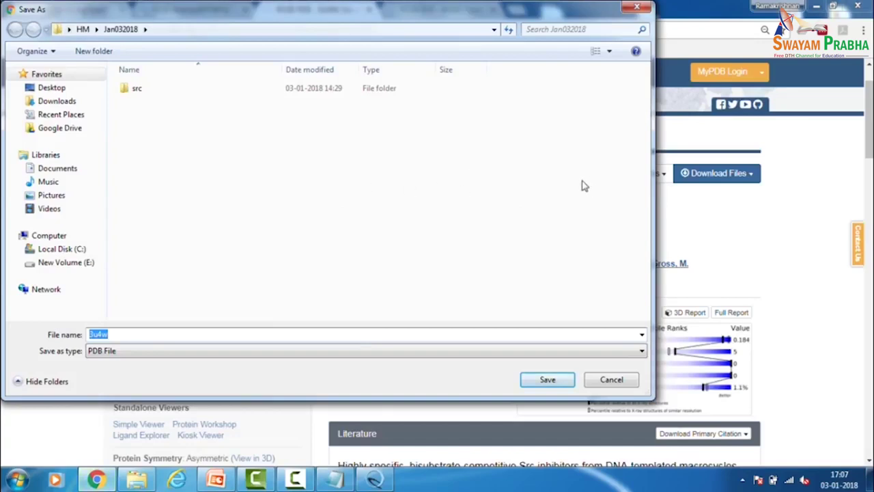
- Save the structure file as 3u4w in the modeller-demo folder on the Desktop
left_click(60, 88)
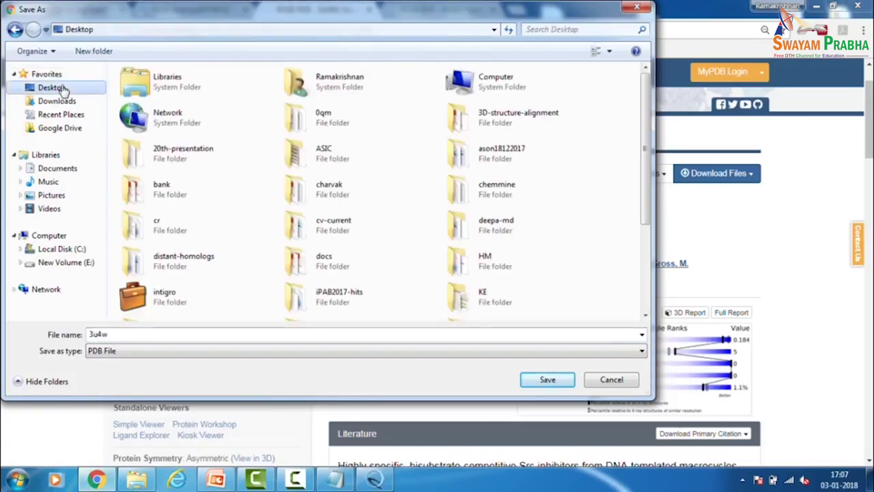
left_click(476, 129)
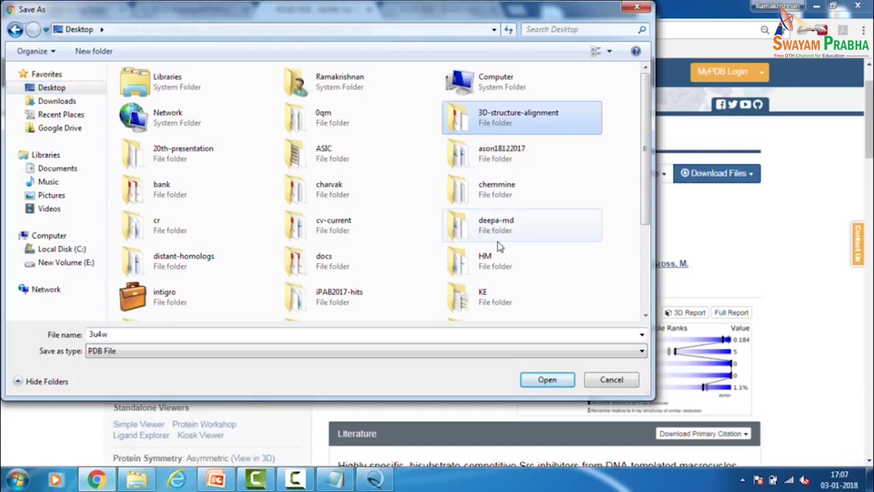
key("m")
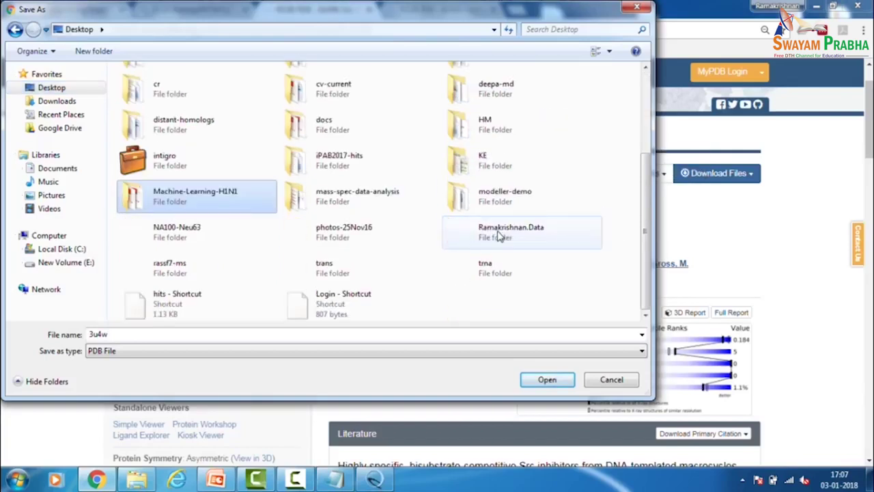
key("o")
key("Return")
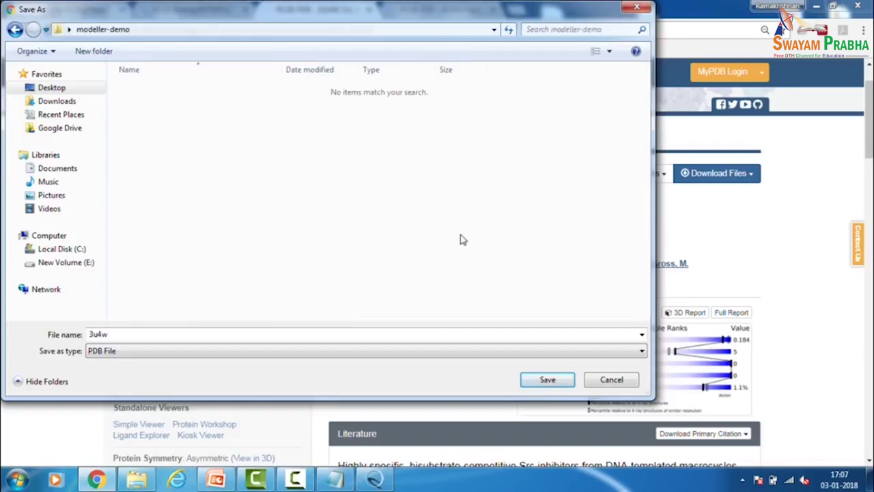
left_click(537, 381)
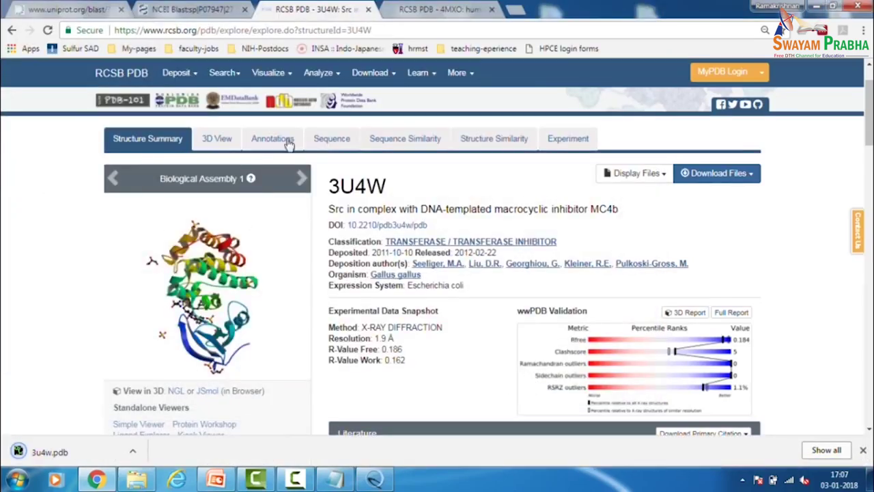
- Close the P07947 sequence file in Notepad and check the 3u4w PDB, P07947 FASTA and P07947 PIR files in the modeller-demo folder
left_click(819, 8)
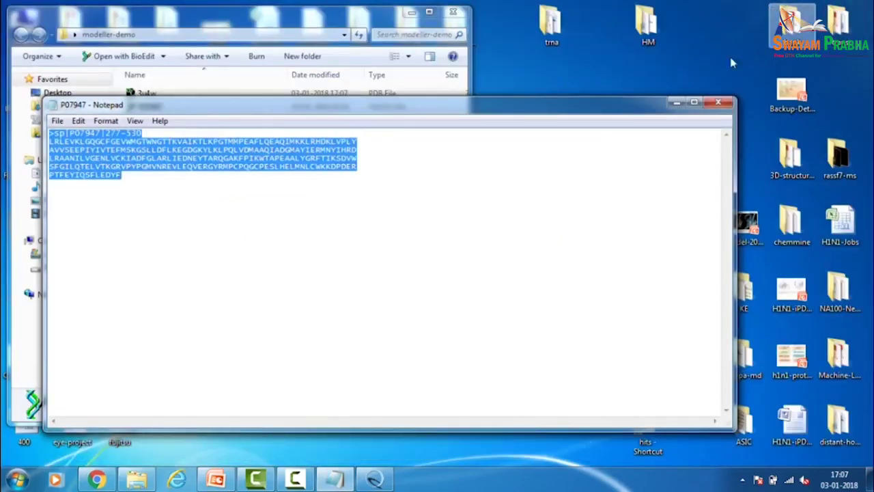
left_click(722, 106)
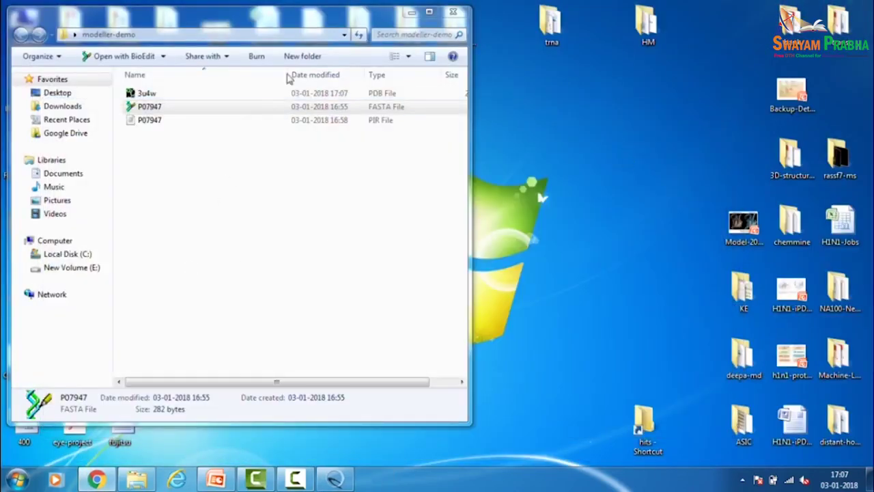
left_click_drag(375, 19, 451, 24)
left_click(265, 101)
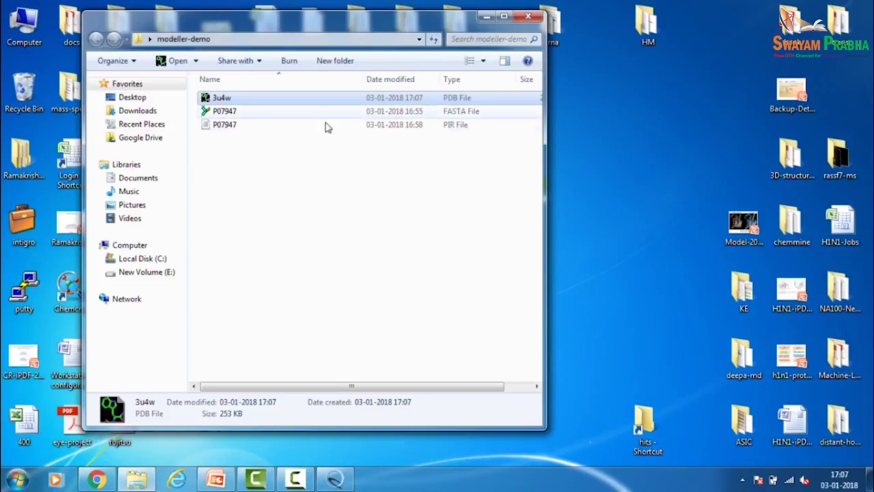
left_click(247, 114)
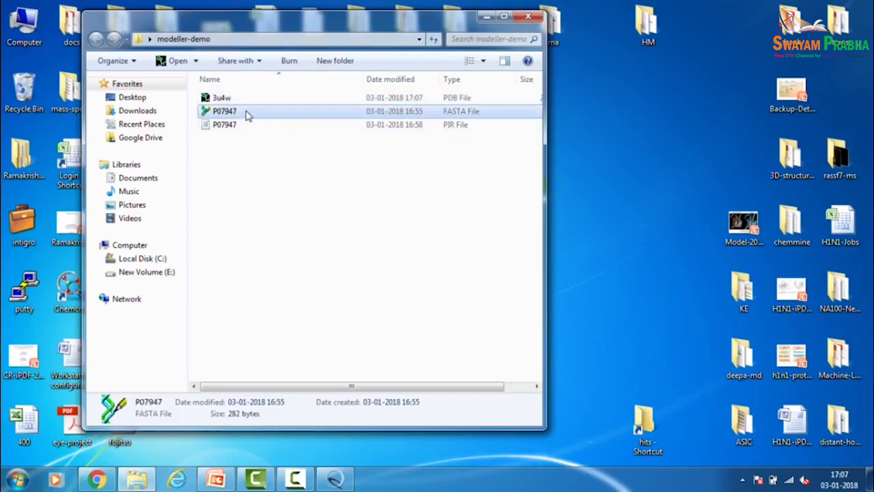
left_click(321, 127)
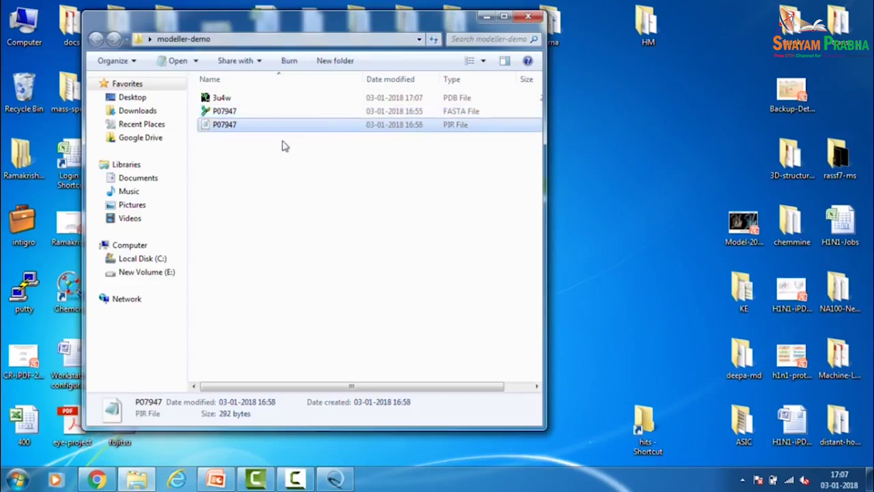
left_click(333, 183)
left_click_drag(302, 17, 491, 36)
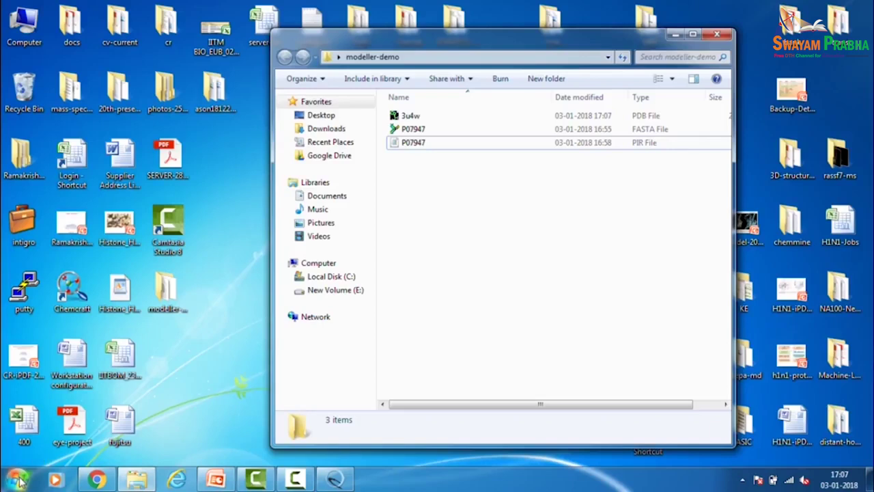
left_click(97, 480)
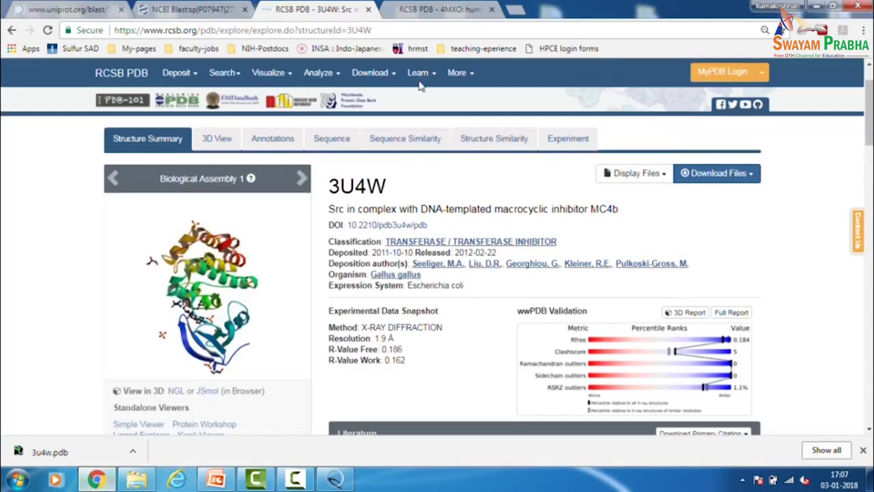
- Search Google for modeller in a new Chrome tab and look over the About MODELLER page on salilab.org
left_click(517, 10)
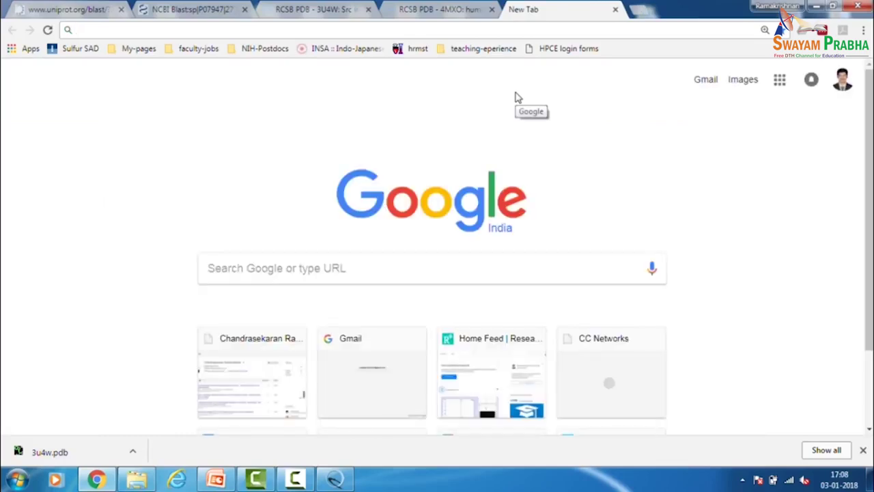
type("modell")
key("Return")
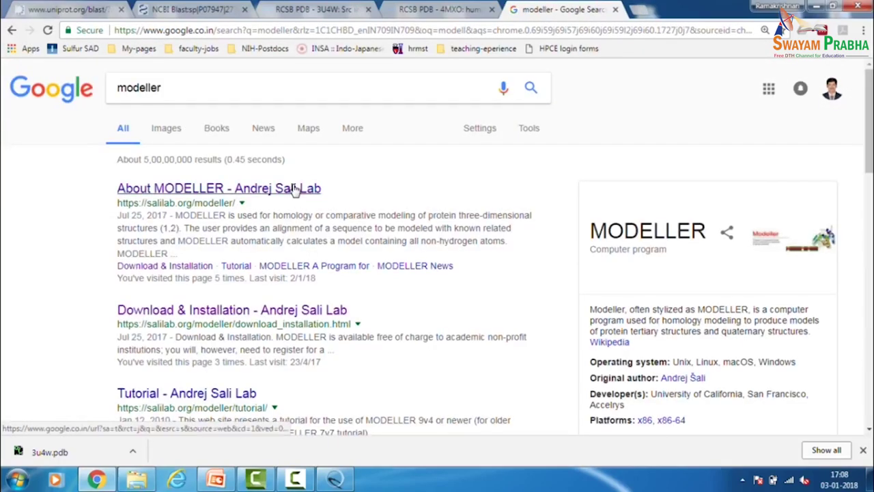
left_click(295, 189)
scroll(259, 283, "down", 1)
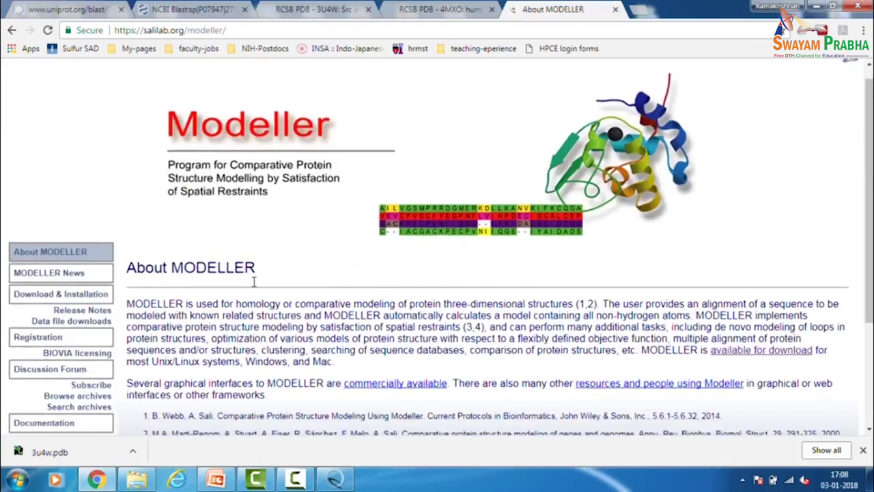
scroll(254, 286, "down", 1)
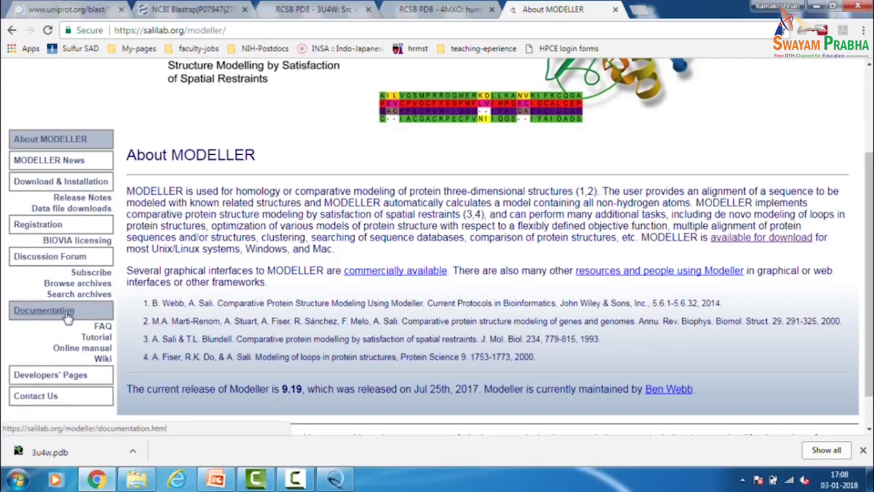
scroll(173, 312, "down", 1)
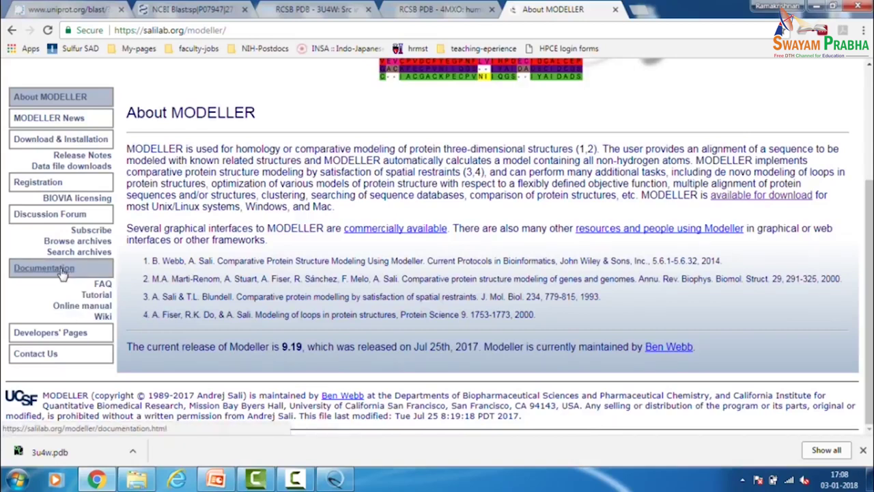
- Open the MODELLER Download & Installation page and review the registration note, release version and available installation packages
left_click(62, 140)
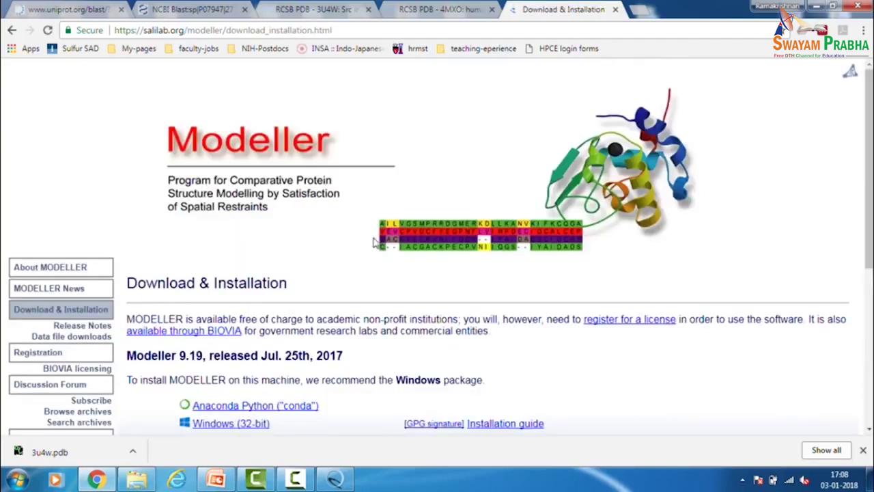
scroll(330, 273, "down", 4)
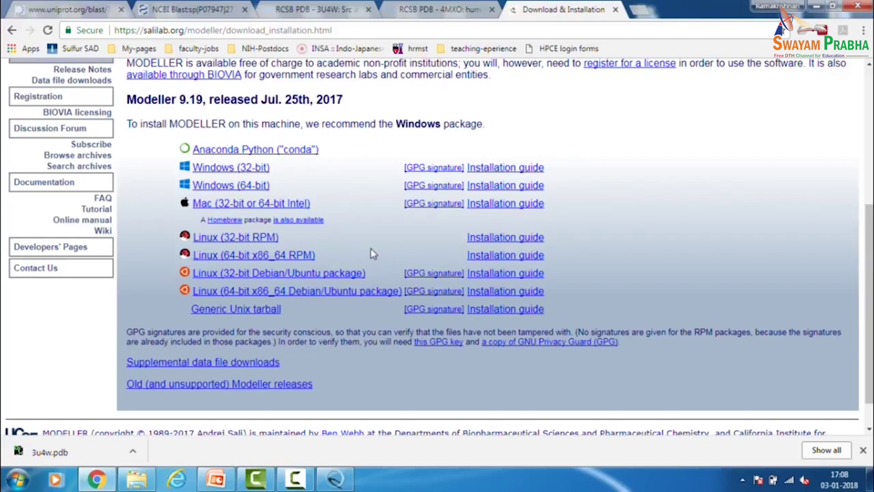
scroll(372, 251, "up", 2)
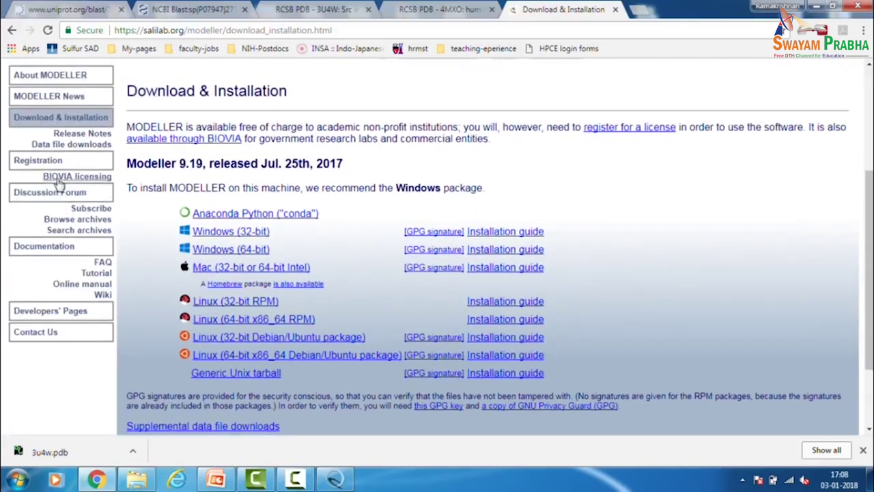
scroll(65, 187, "up", 2)
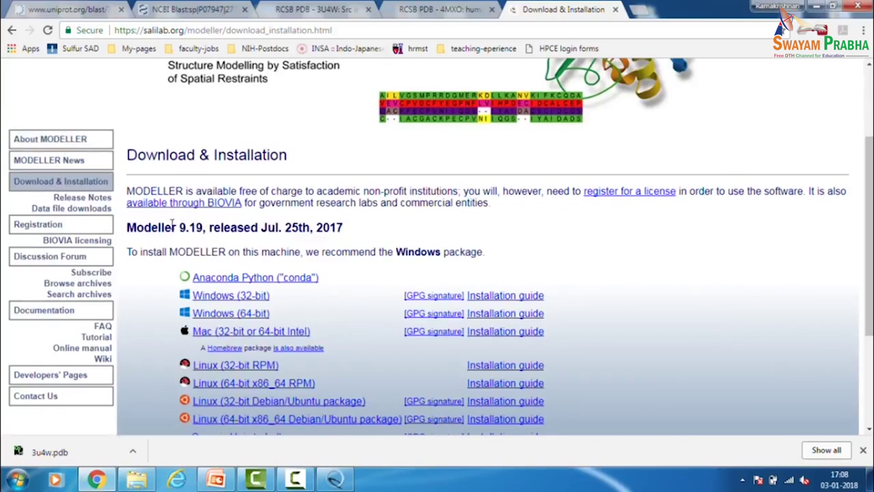
left_click_drag(179, 227, 204, 227)
left_click(219, 227)
scroll(219, 226, "down", 1)
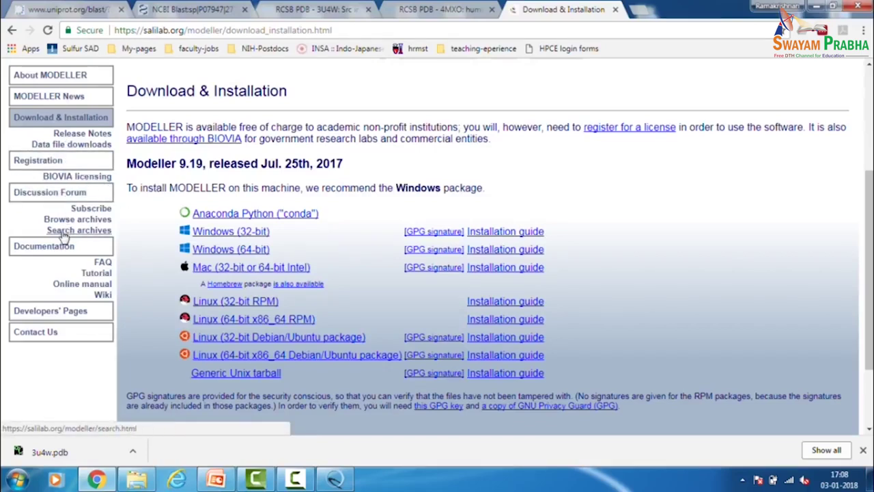
- Open the Basic Modeling example in the MODELLER tutorial and read the section on searching for structures related to TvLDH
left_click(100, 274)
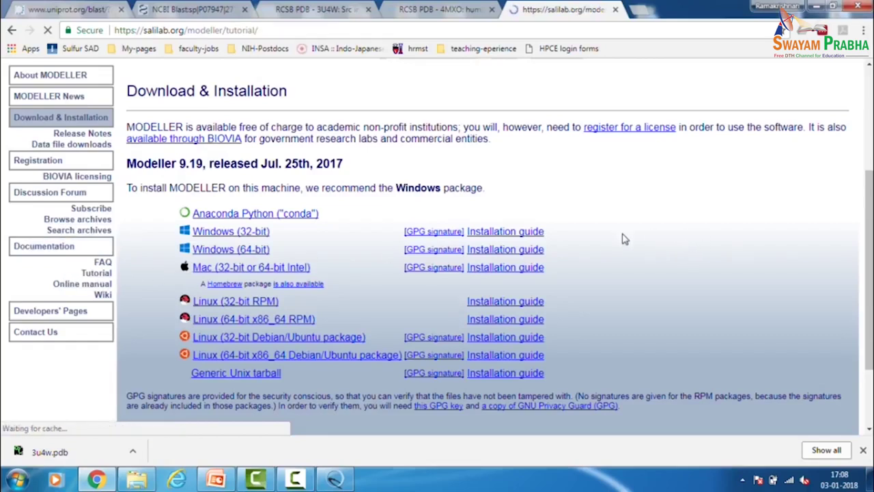
scroll(405, 268, "down", 3)
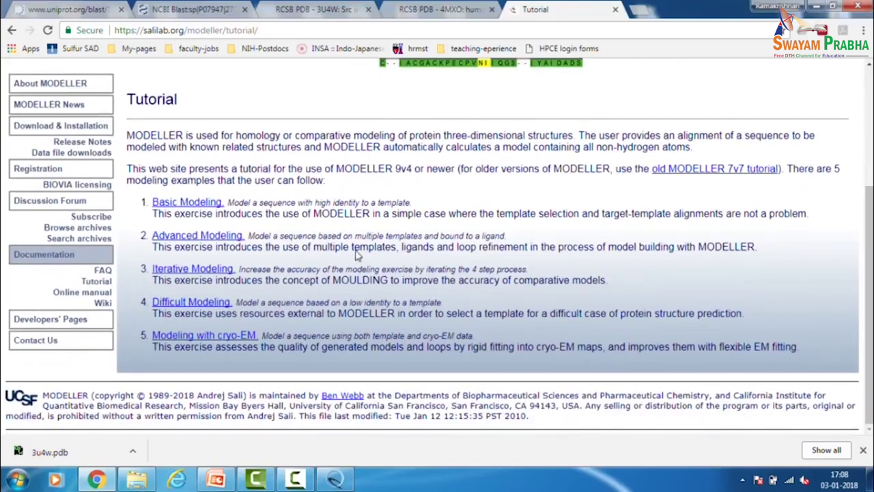
left_click(205, 203)
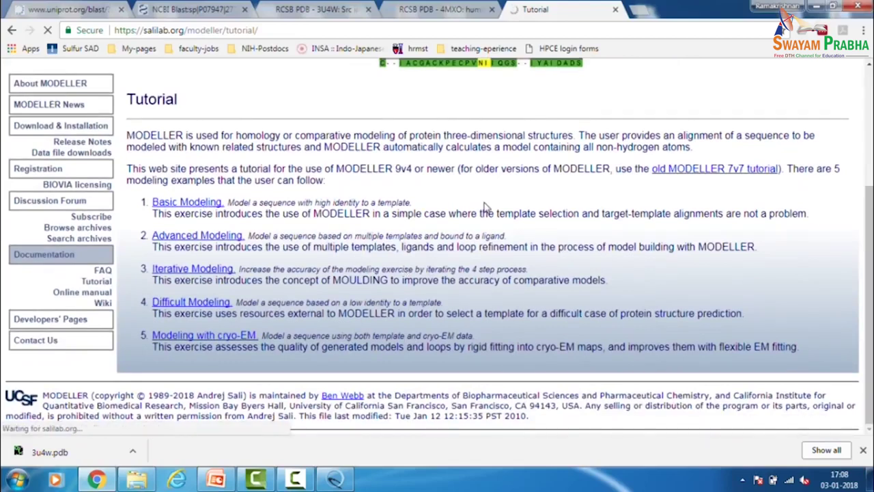
scroll(459, 225, "down", 4)
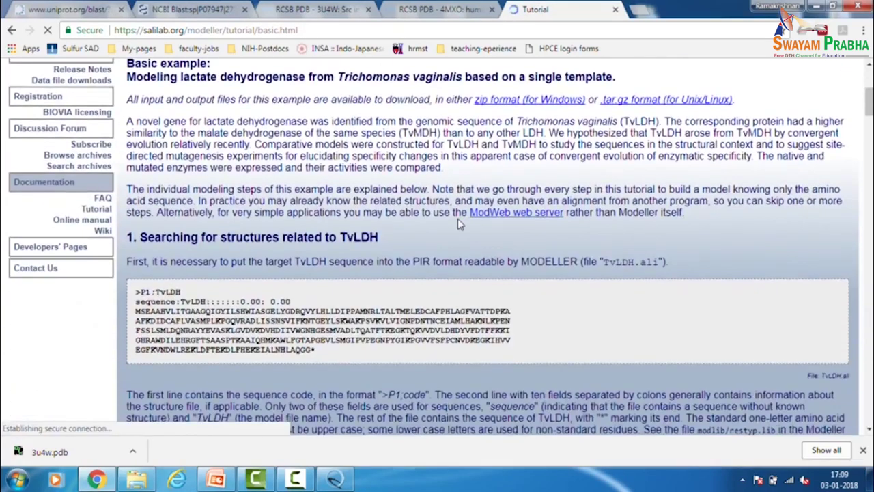
scroll(459, 224, "down", 2)
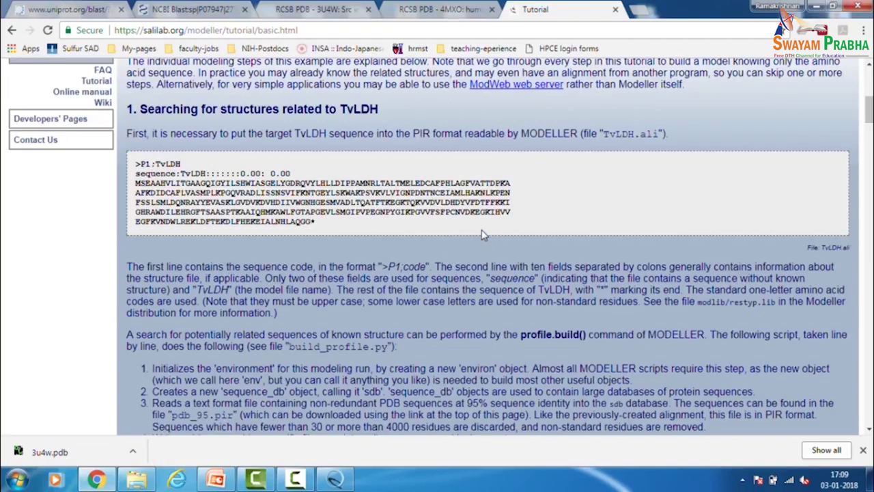
scroll(482, 235, "down", 2)
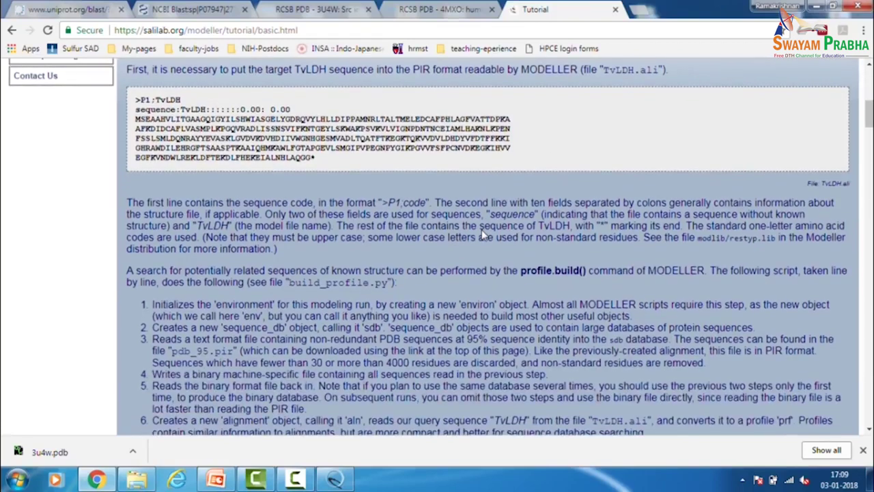
- Check the input files in the modeller-demo folder and return to the Basic Modeling tutorial in Chrome
left_click(335, 478)
left_click(335, 478)
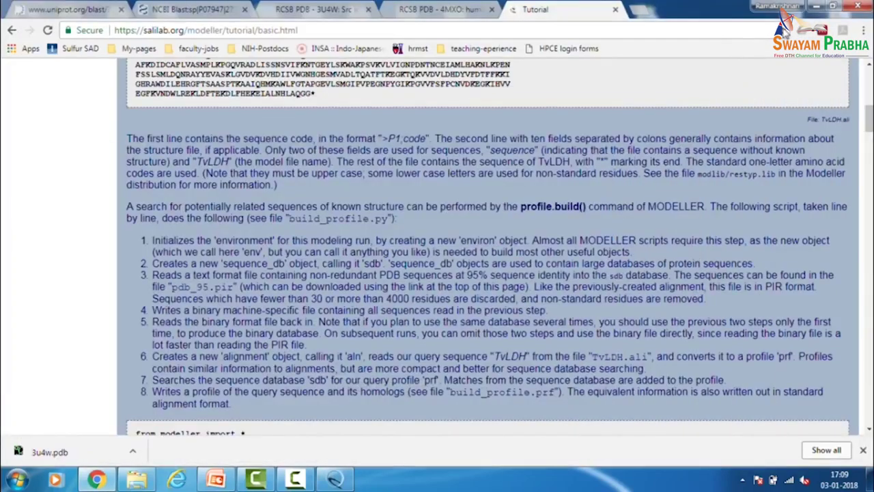
left_click(818, 7)
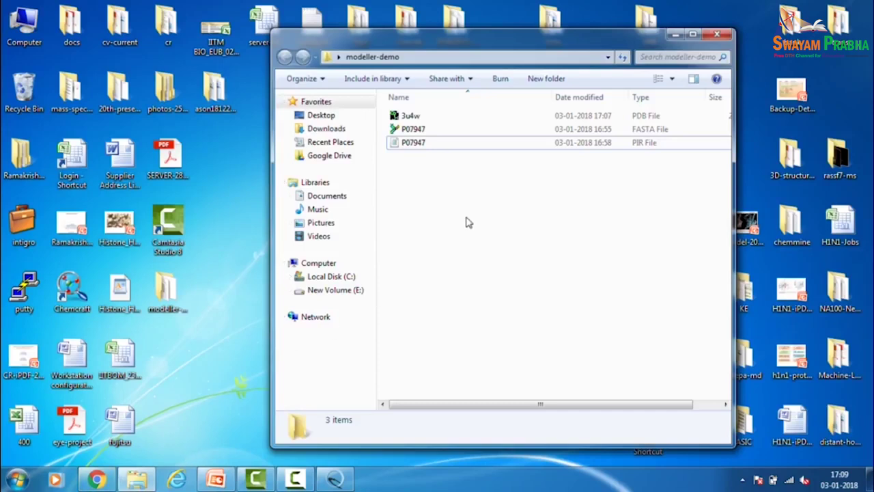
left_click(106, 480)
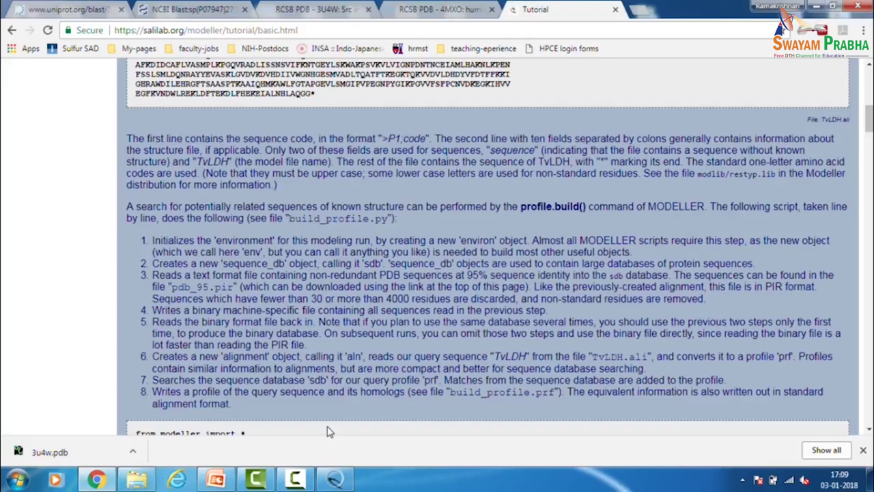
mouse_move(336, 478)
- Copy the align2d.py script in tutorial section 3, from the modeller import through the line writing the PIR alignment
scroll(350, 234, "down", 6)
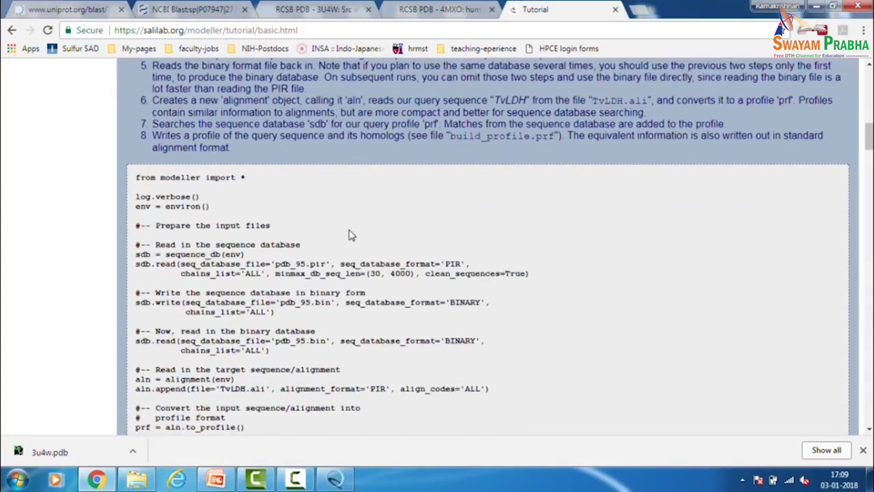
scroll(350, 234, "down", 10)
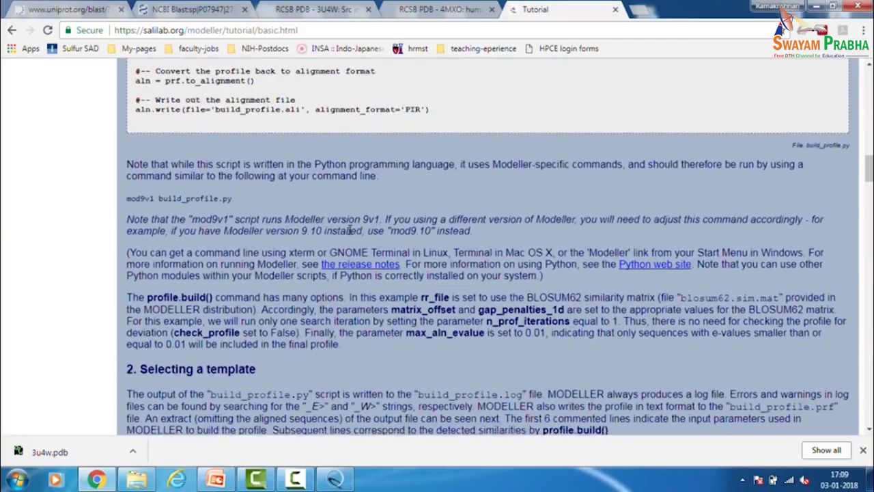
scroll(350, 231, "down", 20)
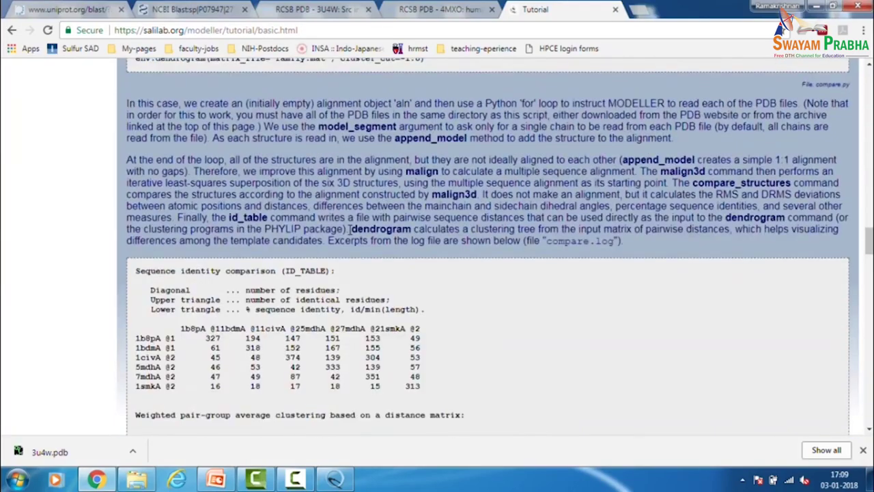
scroll(350, 230, "down", 5)
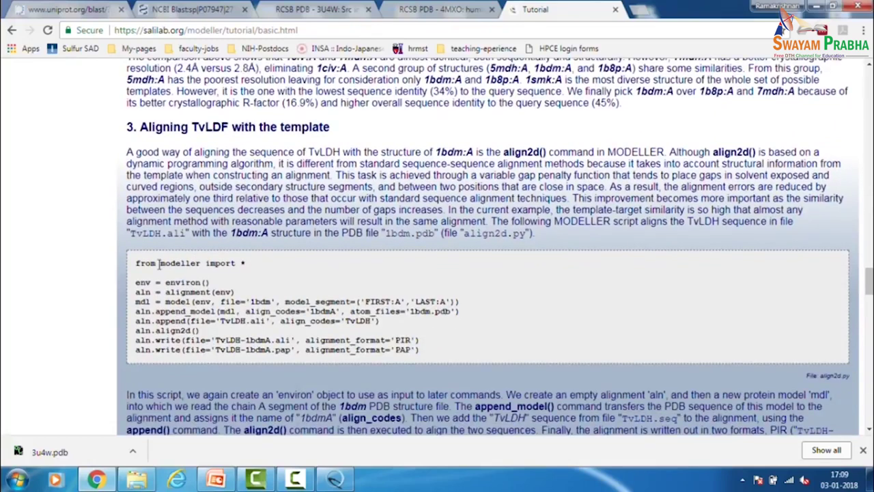
left_click_drag(136, 261, 466, 345)
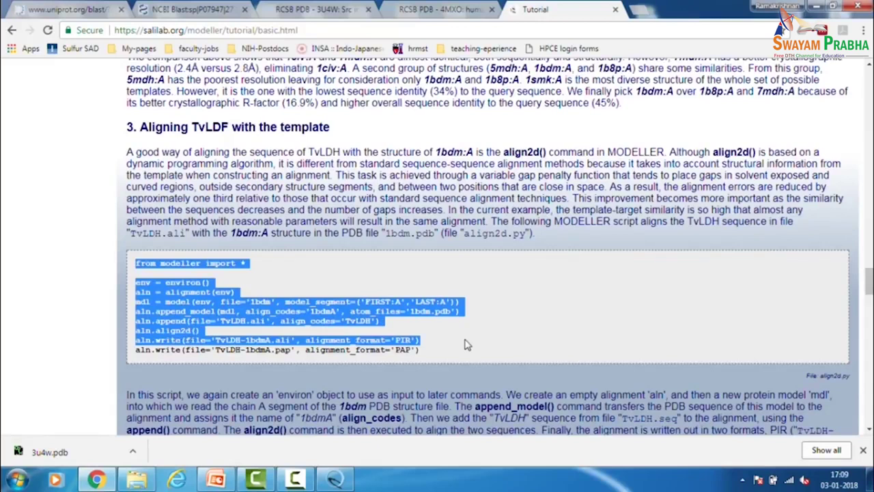
right_click(354, 312)
left_click(379, 320)
- Minimize Chrome, start a new Notepad document and paste the copied alignment script into it
left_click(349, 475)
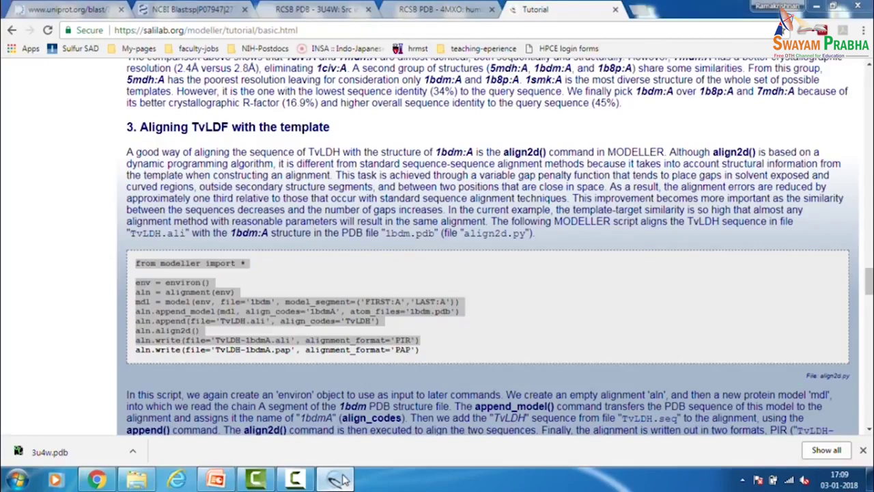
left_click(816, 6)
left_click(816, 6)
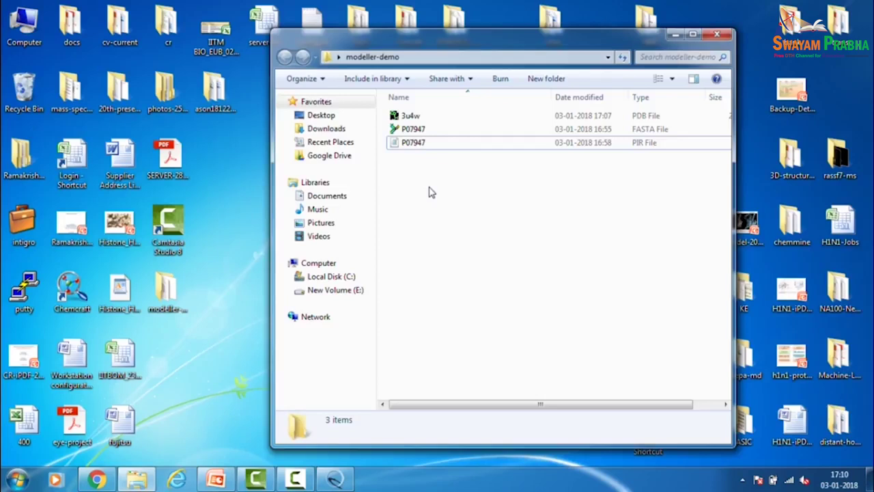
left_click(17, 479)
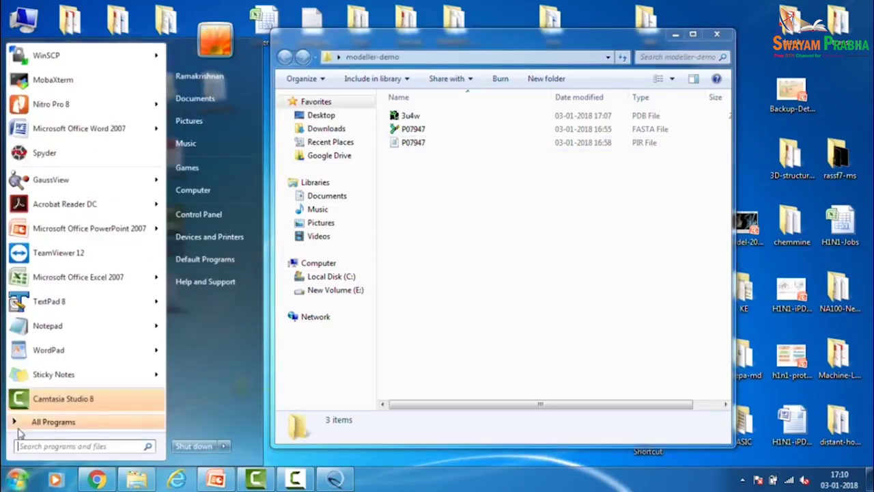
left_click(35, 325)
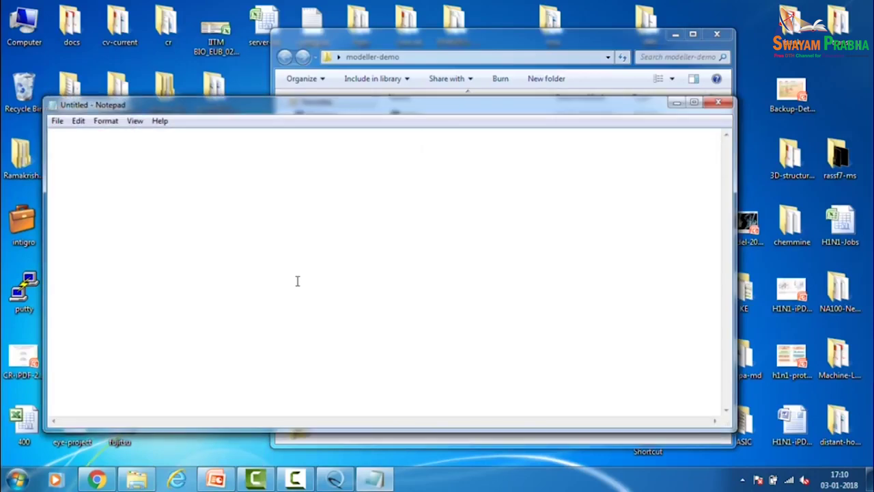
key("ctrl+v")
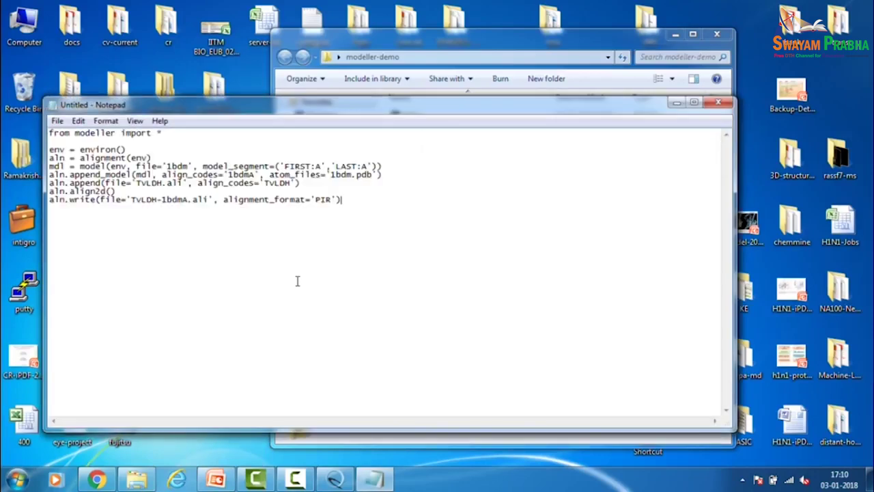
- Save the script as "1_alignment.py" in the modeller-demo folder, with quotation marks around the file name
left_click(57, 122)
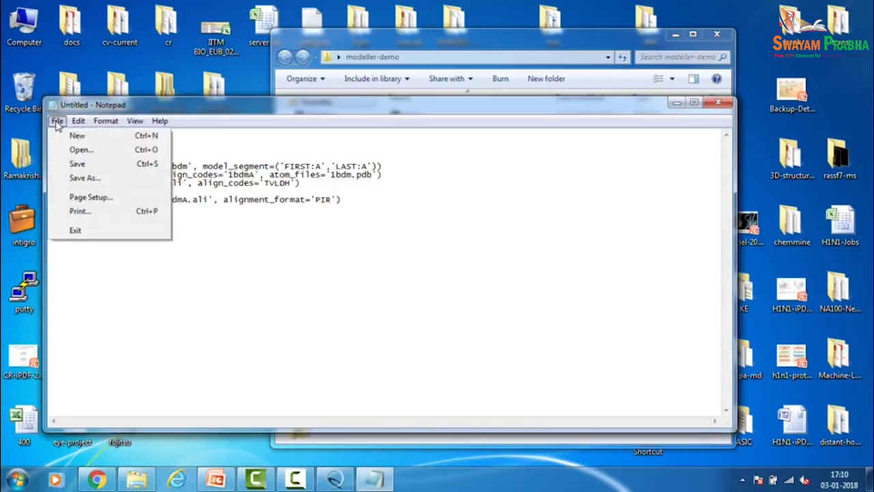
left_click(77, 164)
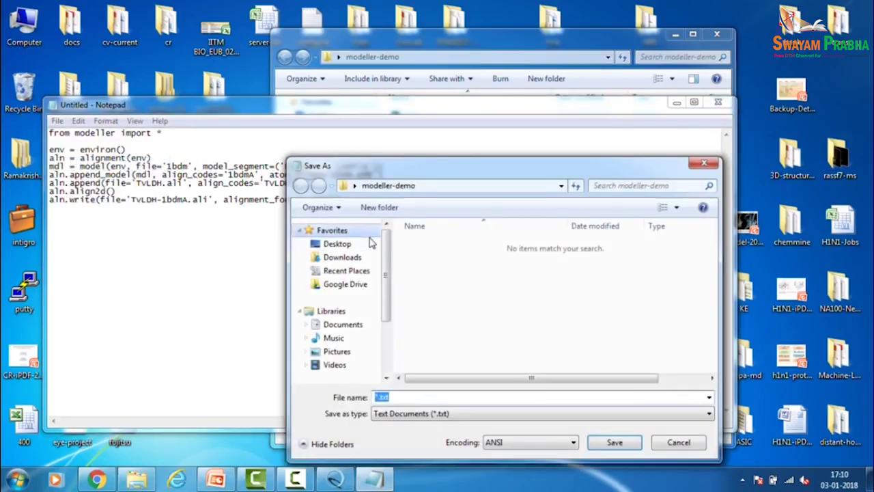
type("1_")
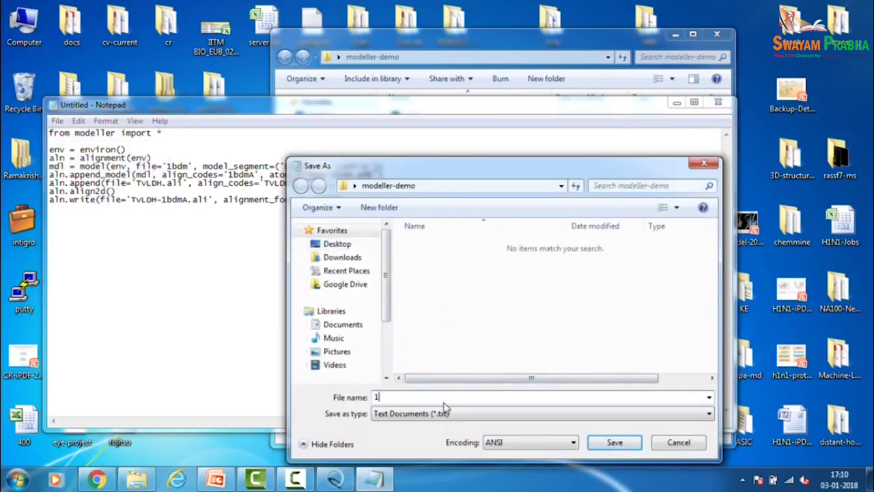
type("alignment.py\"")
key("Home")
type("\"")
left_click(604, 443)
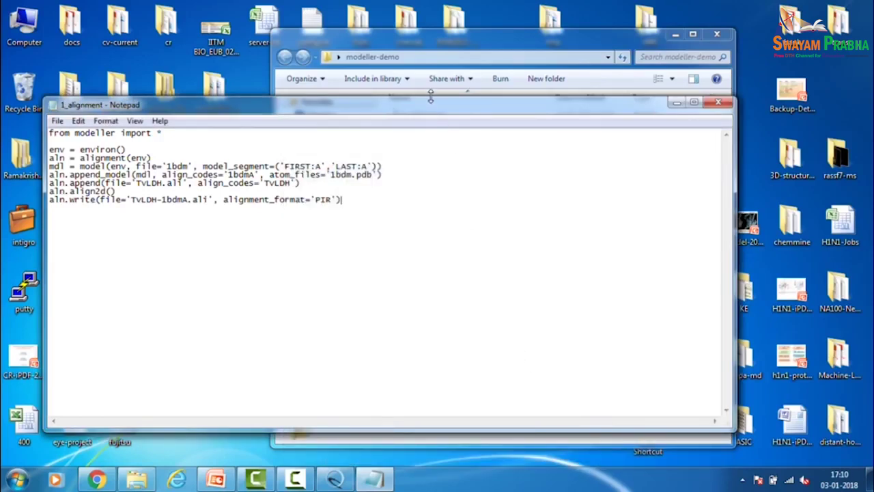
- Move the Notepad window aside and highlight the script's opening lines from the modeller import through aln = alignment(env)
left_click_drag(431, 111, 531, 117)
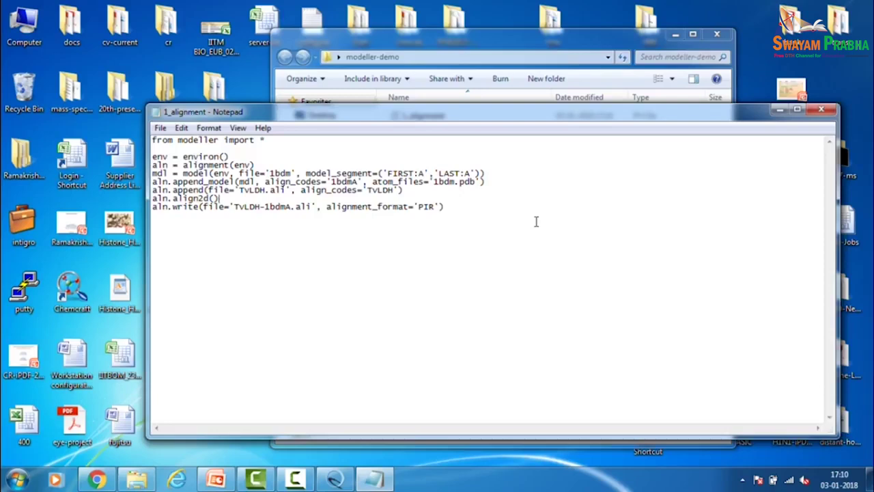
key("shift+Down")
key("shift+Down")
key("shift+Down")
key("shift+Down")
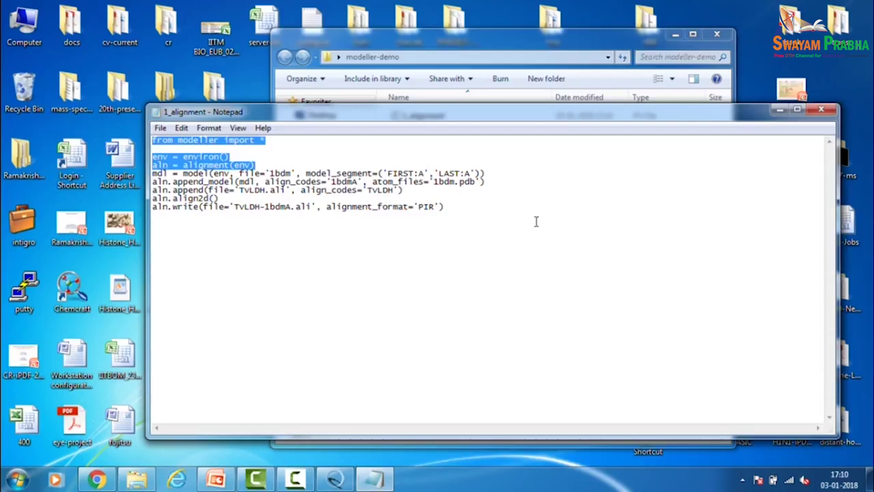
- Highlight the line aln = alignment(env) in the alignment script
key("Up")
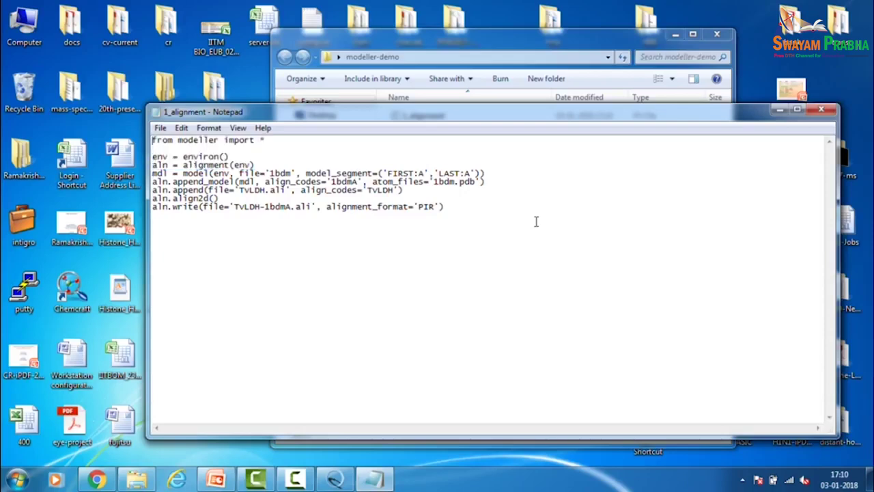
key("Down")
key("shift+Right")
key("shift+Right")
key("shift+Right")
key("shift+Right")
key("shift+Right")
key("shift+Right")
key("shift+Right")
key("shift+Right")
key("shift+Right")
key("shift+Right")
key("shift+Right")
key("shift+Right")
key("shift+Right")
key("shift+Right")
key("shift+Right")
key("shift+Right")
key("shift+Right")
key("shift+Right")
key("shift+Right")
key("shift+Right")
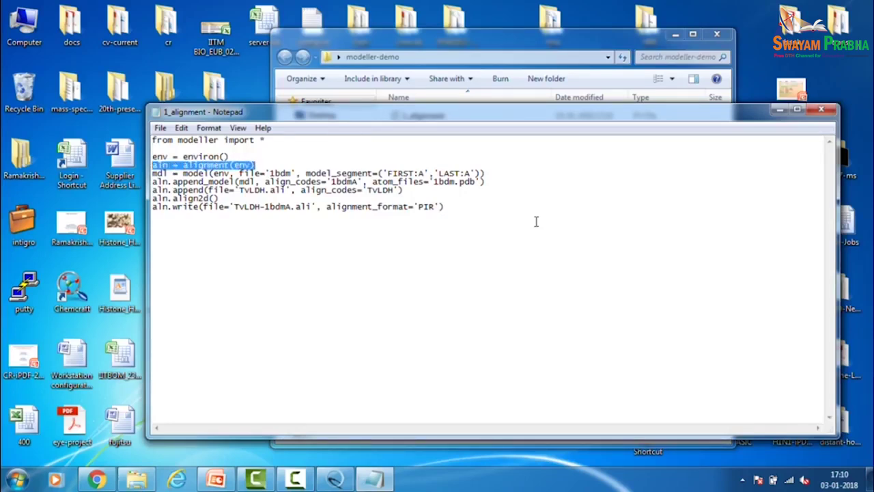
key("Down")
key("Left")
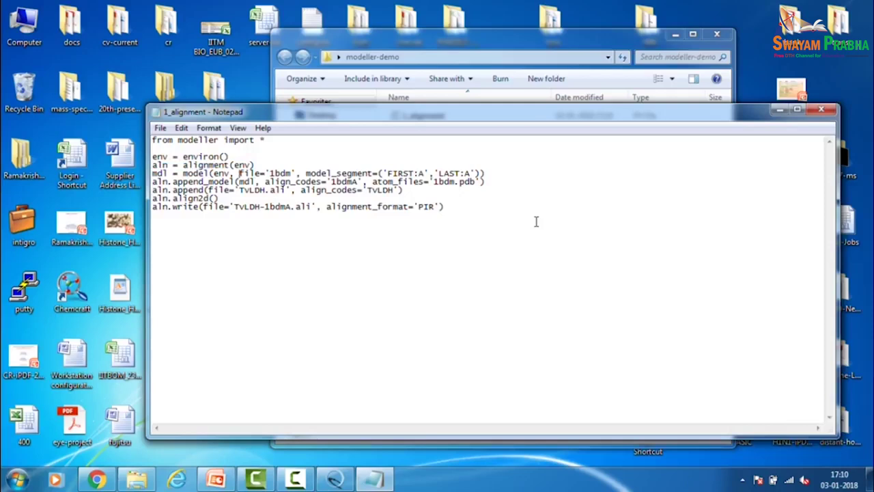
- Set the template file in the script's mdl = model line to 3u4w, moving the Notepad window down to reveal the folder's files
key("Right")
key("Right")
key("Right")
key("shift+Right")
key("shift+Right")
key("shift+Right")
key("shift+Right")
left_click_drag(489, 118, 482, 165)
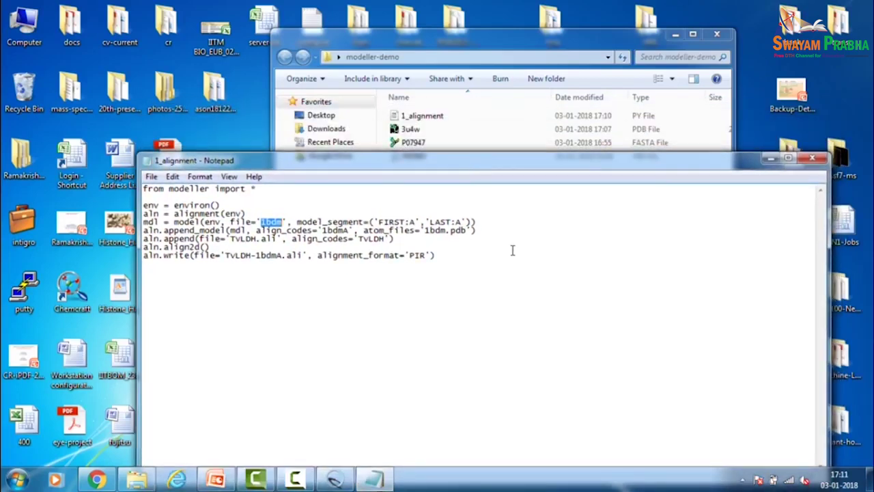
type("3")
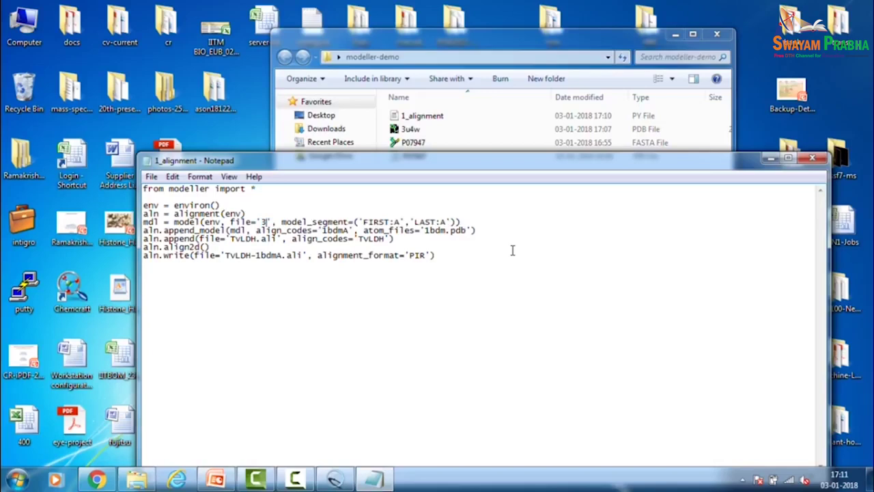
type("u4")
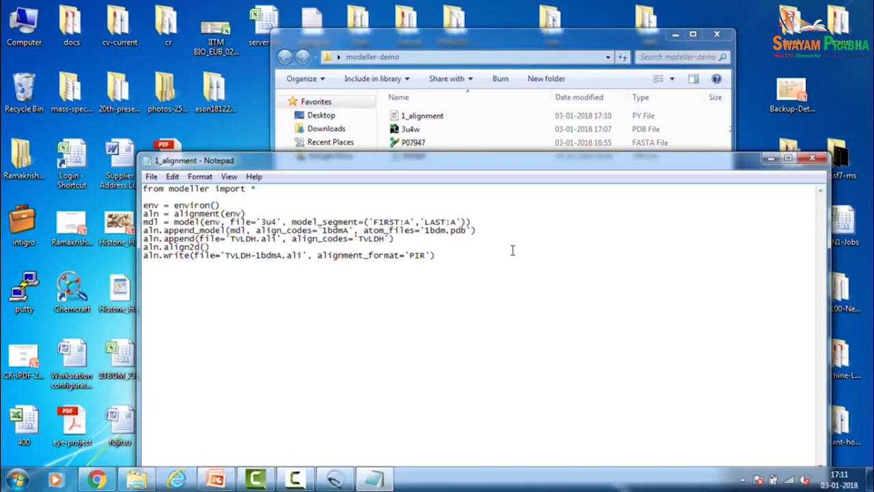
type("w")
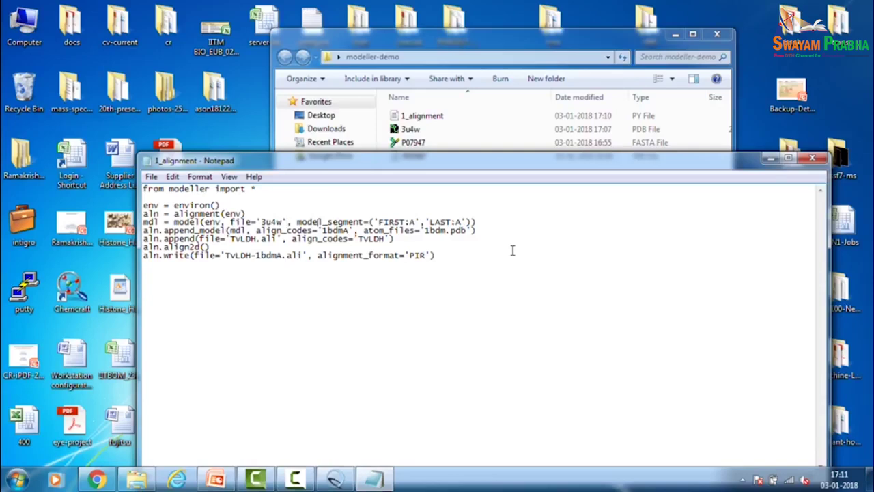
- Check the template's chain identifier in the macromolecule section of the RCSB PDB 3U4W page in Chrome, and return to the script
key("Right")
key("Right")
left_click(97, 480)
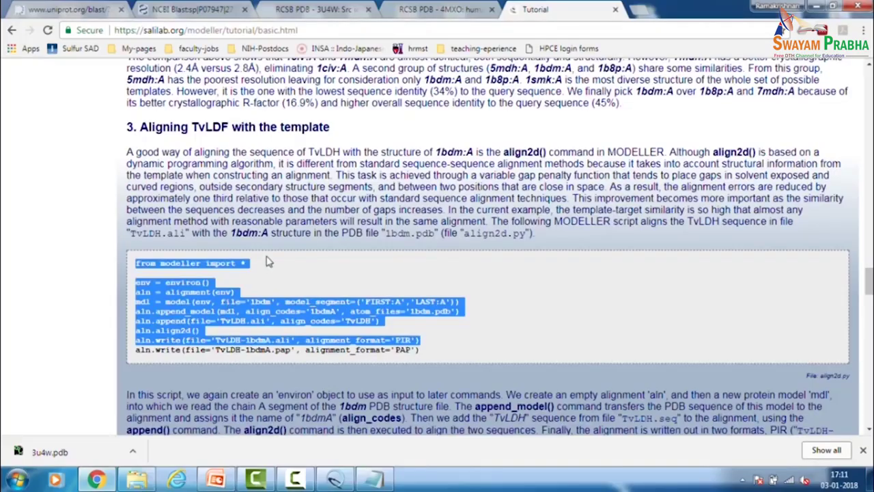
left_click(321, 10)
scroll(304, 260, "down", 12)
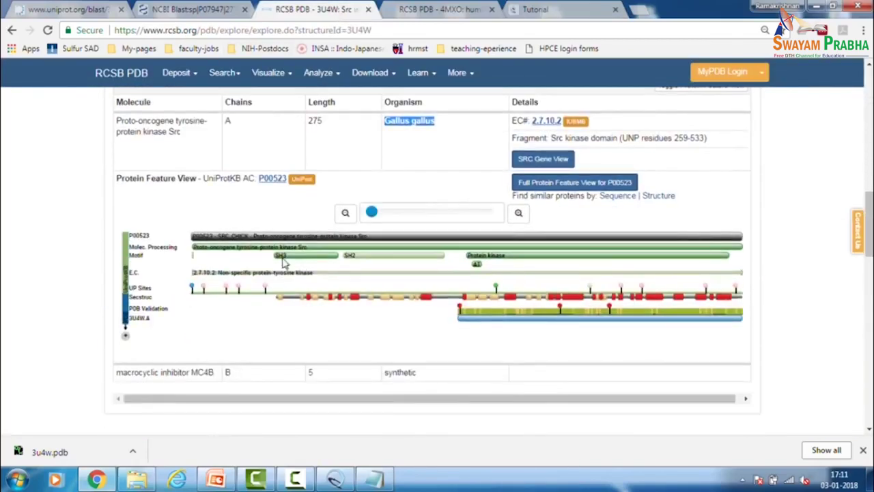
scroll(246, 176, "up", 1)
left_click(228, 183)
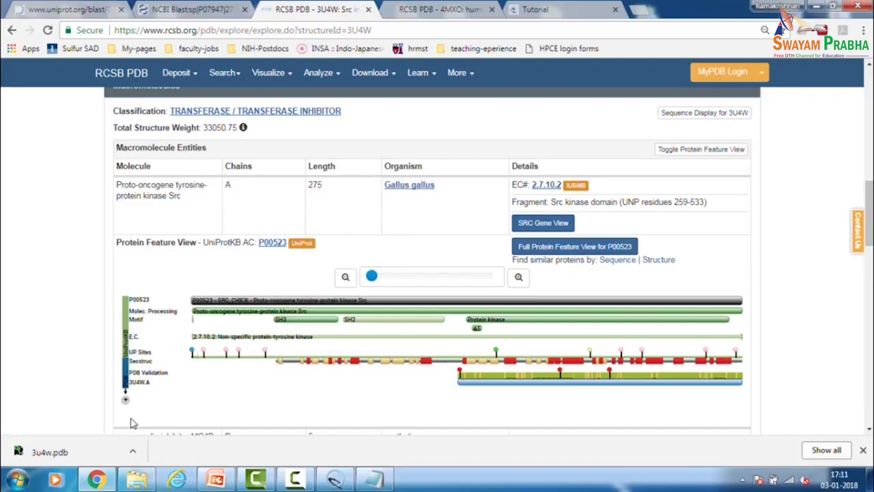
left_click(96, 480)
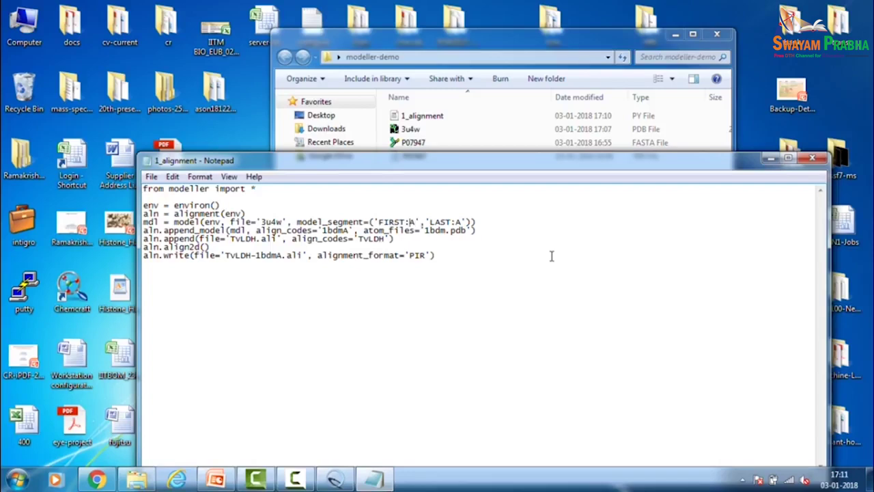
- Change the template's align_codes in the append_model line to 3u4wA, keeping the chain letter A
key("Right")
key("Right")
key("Right")
key("Right")
key("Right")
key("Right")
key("Right")
key("Right")
key("Right")
key("Right")
key("Right")
key("Left")
key("Left")
key("Left")
key("Left")
key("Left")
key("Left")
key("Left")
key("Left")
key("Left")
key("Left")
key("Left")
key("Left")
key("Left")
key("Left")
key("Left")
key("Left")
key("Left")
key("Left")
key("Left")
key("Left")
key("Left")
key("Left")
key("Left")
key("Left")
key("Left")
key("Left")
key("Left")
key("Left")
key("Right")
key("Right")
key("Left")
key("shift+Right")
key("shift+Right")
key("shift+Right")
key("shift+Right")
type("3")
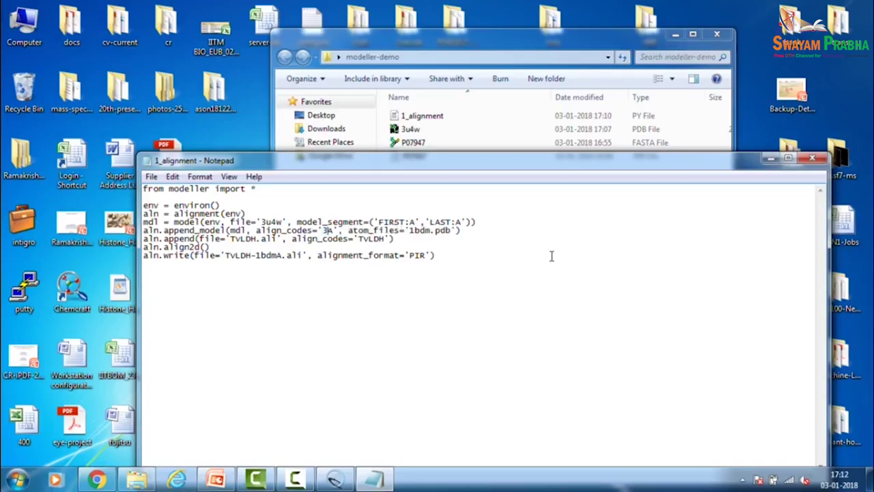
type("u")
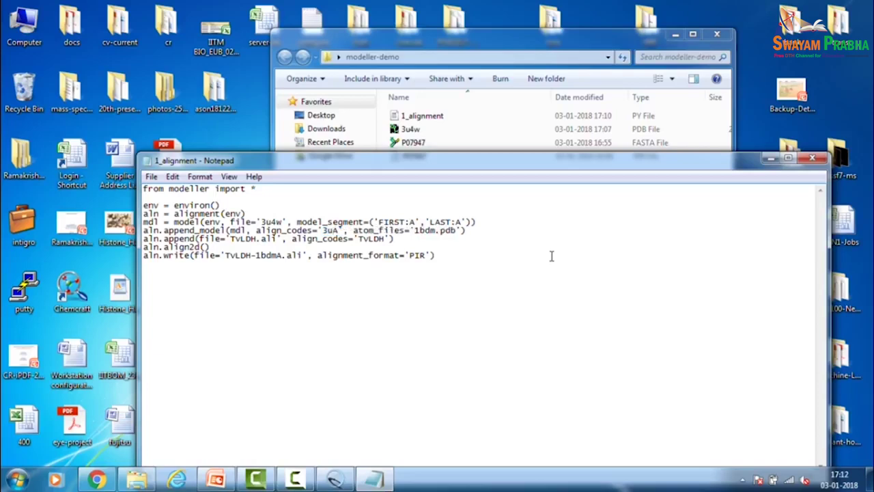
type("4w")
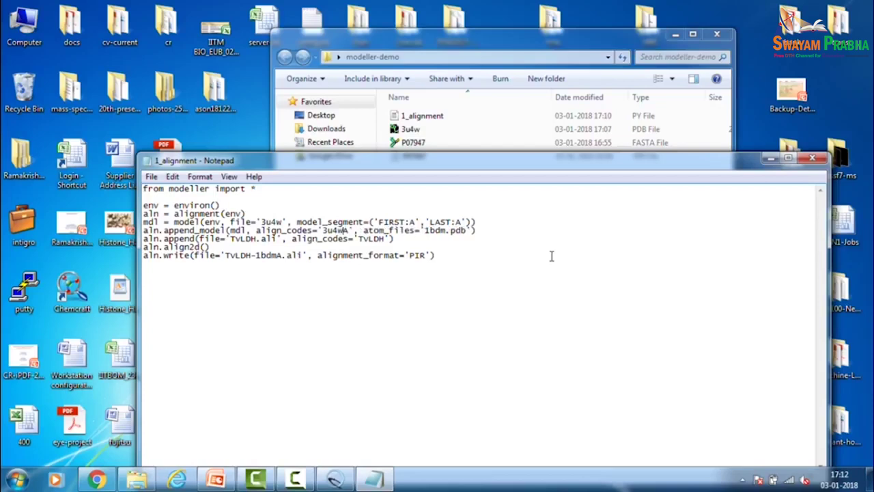
- Highlight the template's alignment code 3u4wA in the append_model line
key("shift+Right")
key("Left")
key("Left")
key("Left")
key("Left")
key("Left")
key("shift+Right")
key("shift+Right")
key("shift+Right")
key("shift+Right")
key("shift+Right")
- Set atom_files in the append_model line to 3u4w.pdb
key("Right")
key("Right")
key("Right")
key("Right")
key("Right")
key("Right")
key("Right")
key("Right")
key("Right")
key("Right")
key("Right")
key("Right")
key("shift+Right")
key("shift+Right")
key("shift+Right")
key("shift+Right")
type("3u4w")
- Highlight the two edited template lines, mdl = model and aln.append_model, to review them
key("Right")
key("Right")
key("Right")
key("Right")
key("Home")
key("shift+Down")
key("shift+Down")
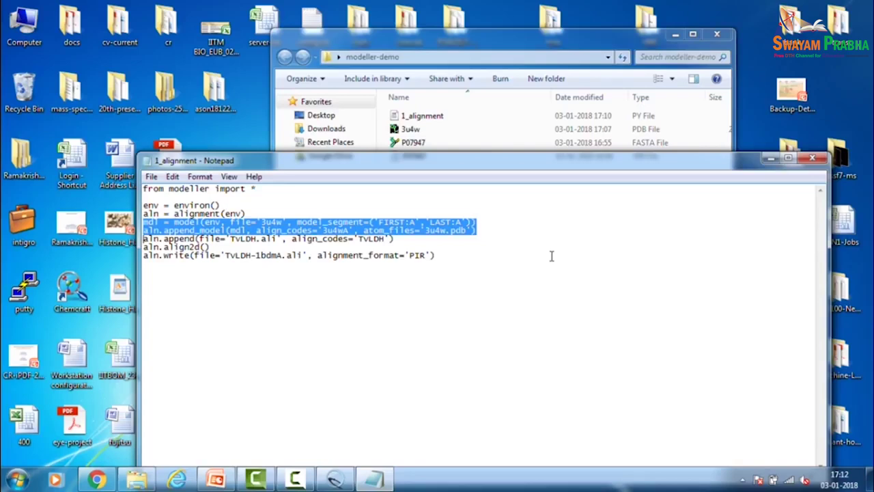
- Set the target sequence file in the aln.append line to P07947.pir
key("Right")
key("Right")
key("Right")
key("Right")
key("Right")
key("Right")
key("Right")
key("Right")
key("Right")
key("Right")
key("Right")
key("Right")
key("Right")
key("Right")
key("Right")
key("Right")
key("Right")
key("Right")
key("Right")
key("Right")
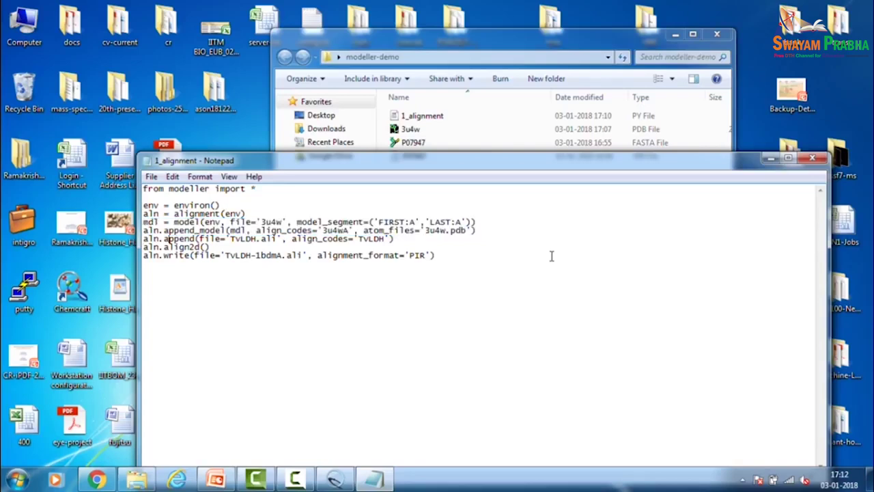
key("Left")
key("Left")
key("shift+Right")
key("shift+Right")
key("shift+Right")
key("shift+Right")
key("shift+Right")
key("shift+Right")
key("shift+Right")
key("shift+Right")
key("shift+Right")
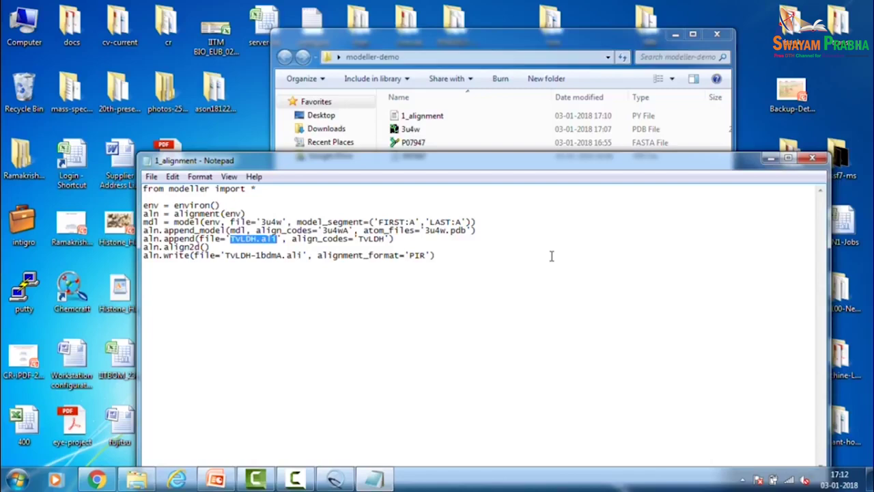
key("Delete")
type("P")
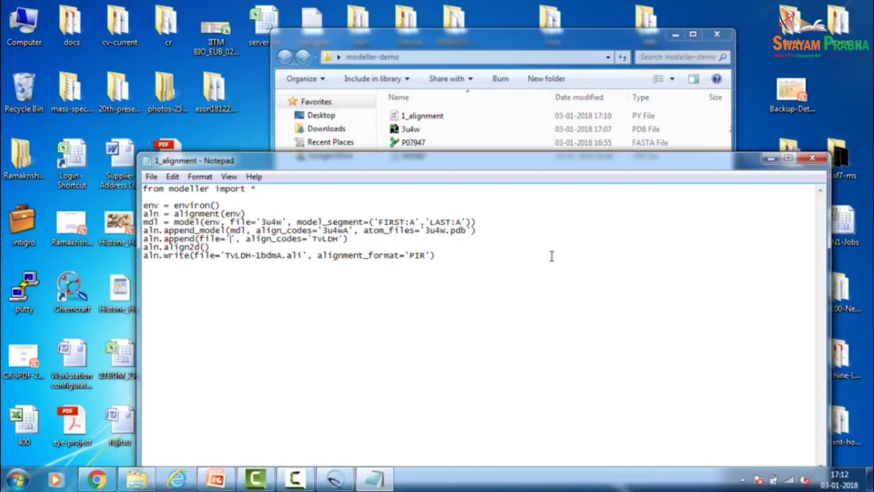
type("079")
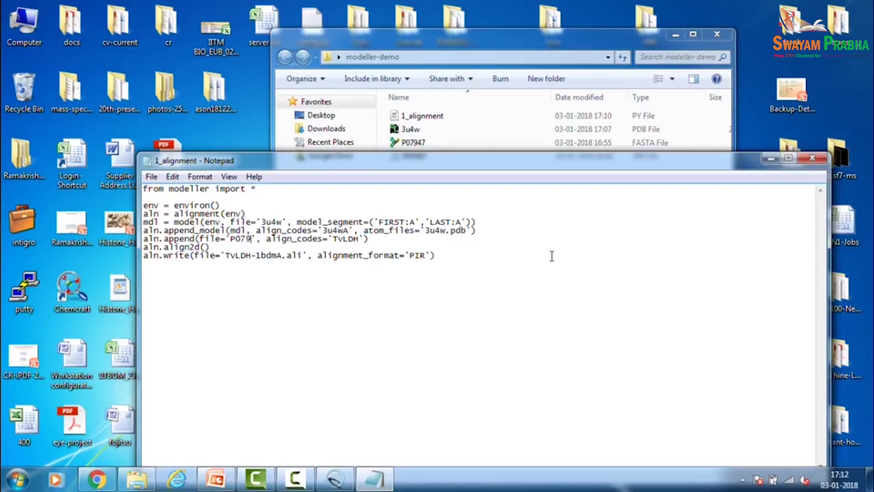
type("47.pir")
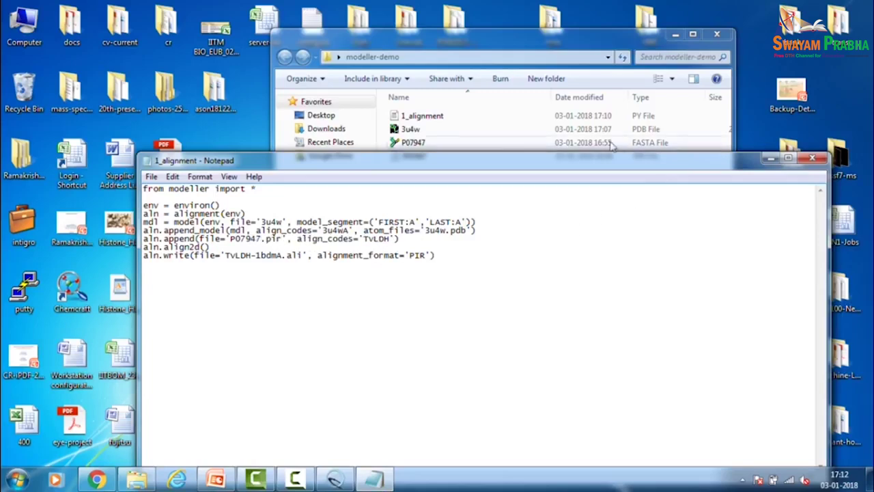
- Open the P07947 PIR file in Notepad and copy the sequence code 1YES from its header line
left_click(497, 132)
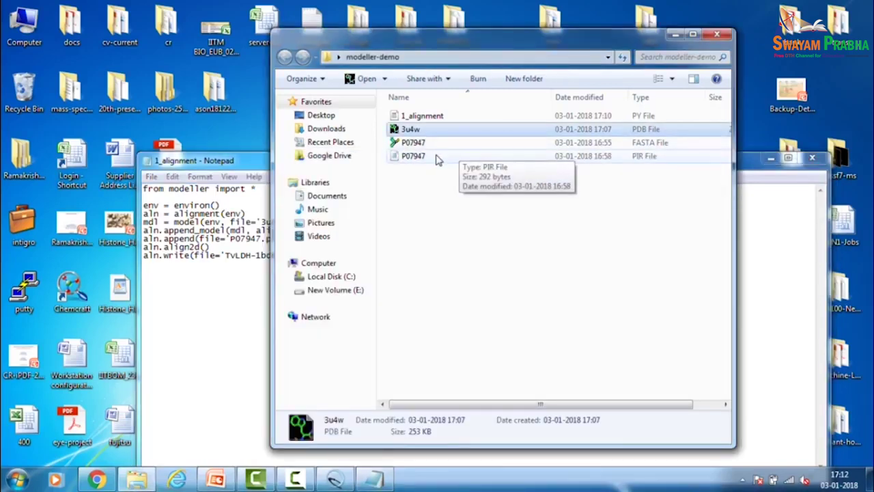
left_click(438, 159)
right_click(438, 159)
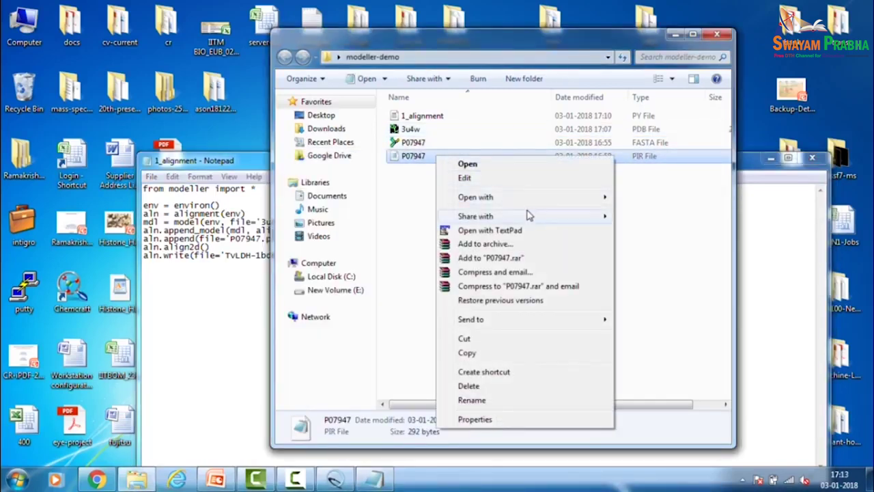
mouse_move(537, 198)
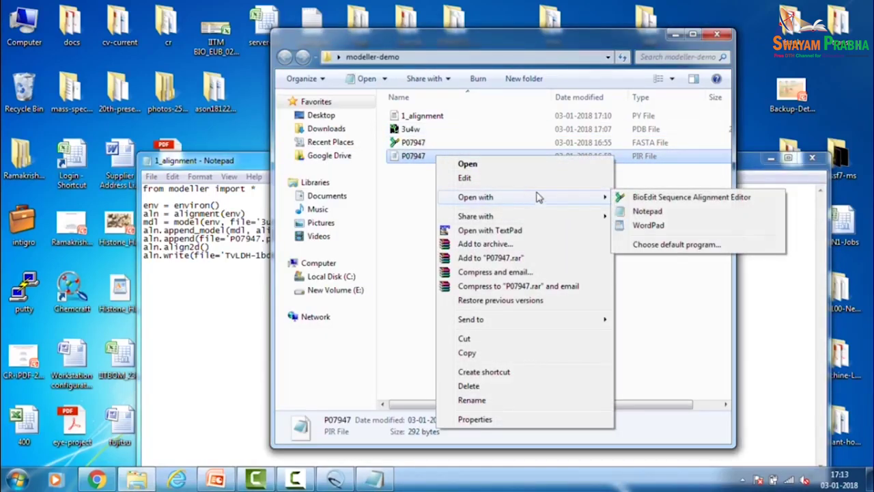
left_click(659, 212)
left_click_drag(69, 134, 93, 134)
key("ctrl+c")
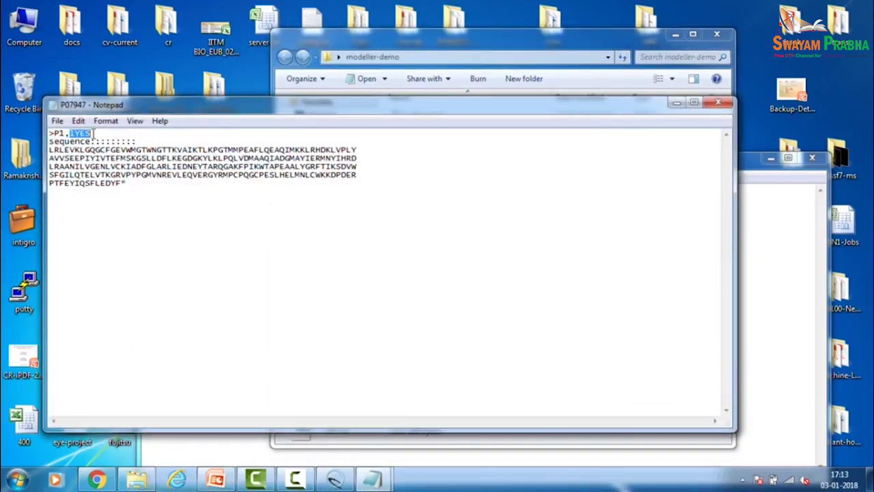
- Set align_codes in the alignment script's aln.append line to 1YES
left_click_drag(676, 106, 279, 285)
left_click(231, 247)
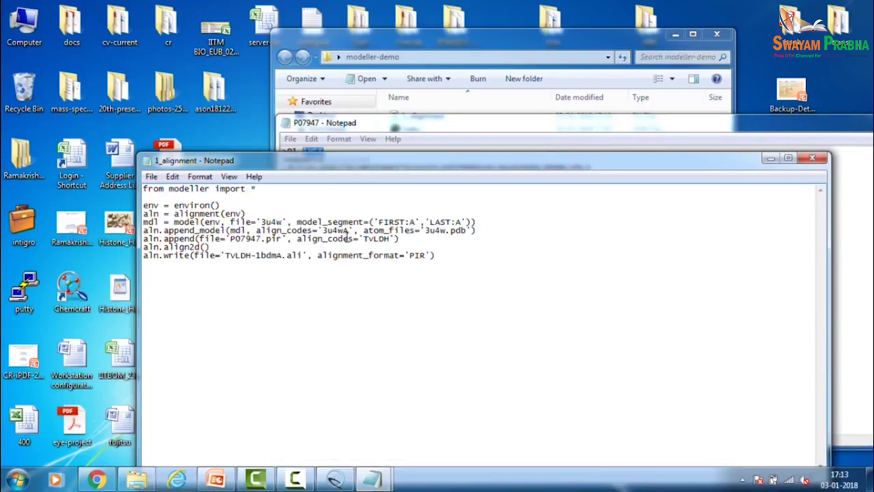
key("BackSpace")
key("BackSpace")
key("BackSpace")
key("BackSpace")
key("BackSpace")
type("1YES")
- Insert the code 1YES after "sequence:" in the second line of the P07947 PIR file, then save and close it
left_click(332, 122)
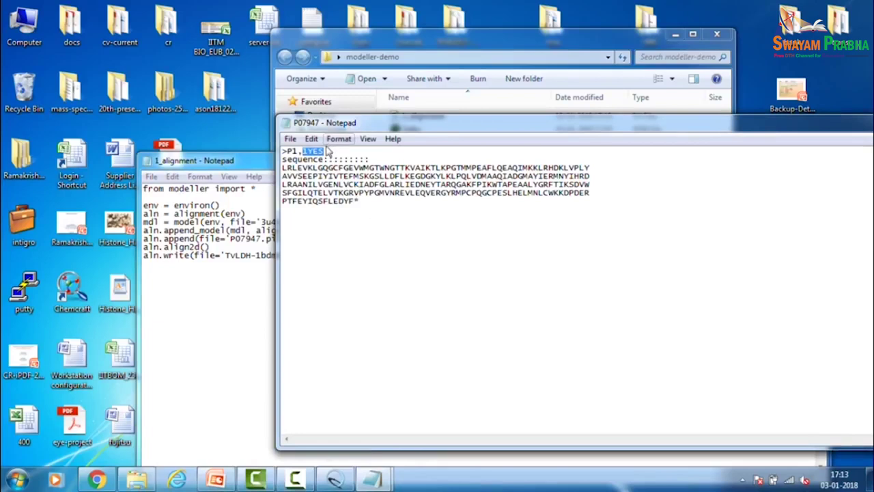
left_click(374, 176)
key("ctrl+v")
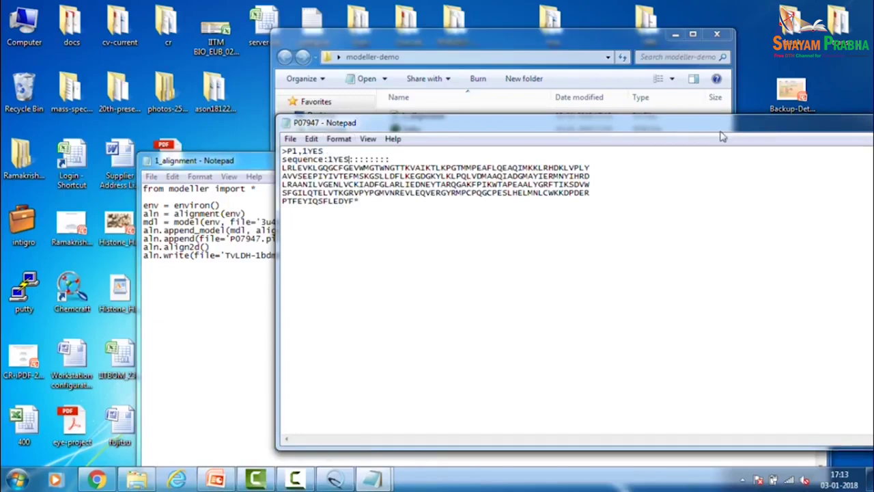
left_click_drag(790, 127, 574, 108)
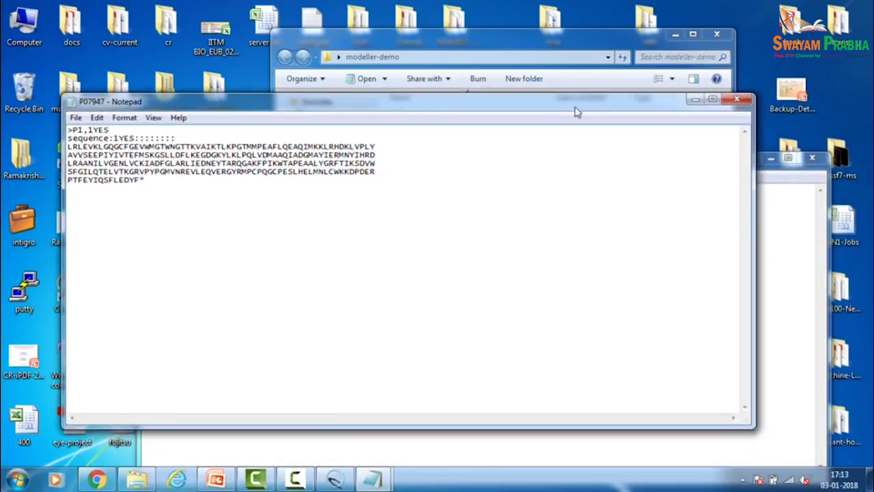
left_click(738, 100)
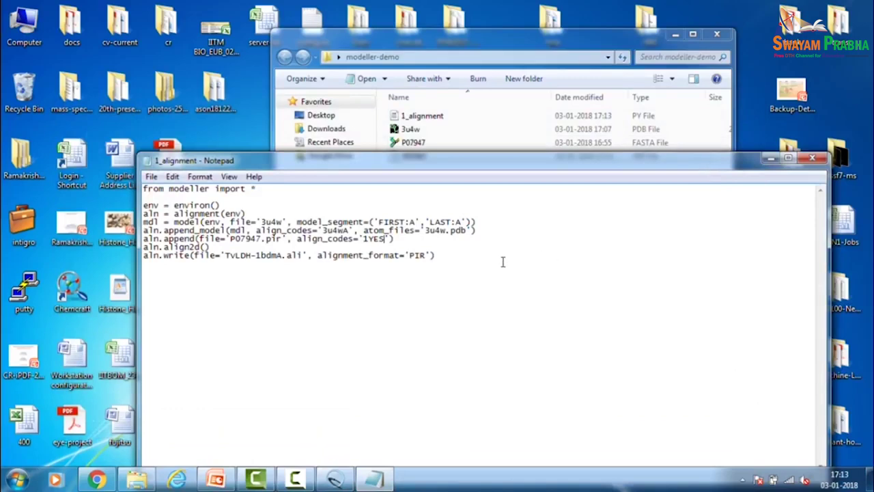
- Rename the output alignment file in the aln.write line to Target-template.ali
key("Right")
key("Right")
key("Right")
key("shift+Right")
key("shift+Right")
key("shift+Right")
key("shift+Right")
key("shift+Right")
key("shift+Right")
key("shift+Right")
key("shift+Right")
key("shift+Right")
key("shift+Right")
key("shift+Right")
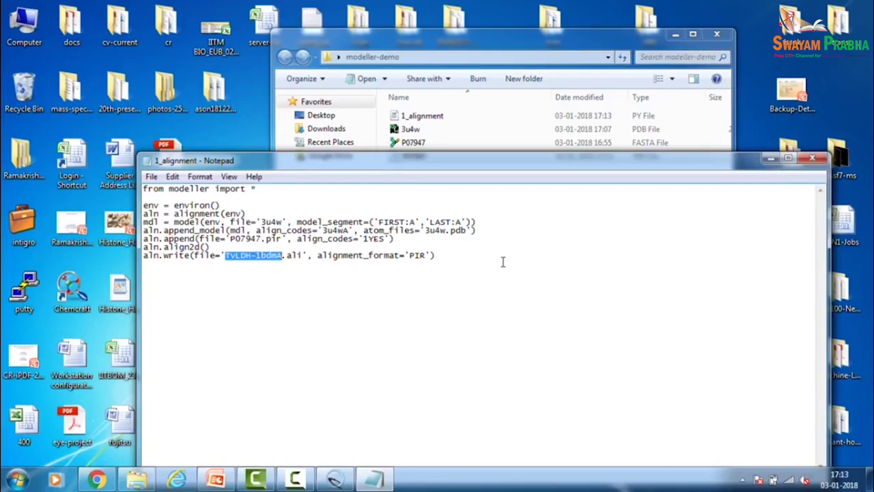
type("Target")
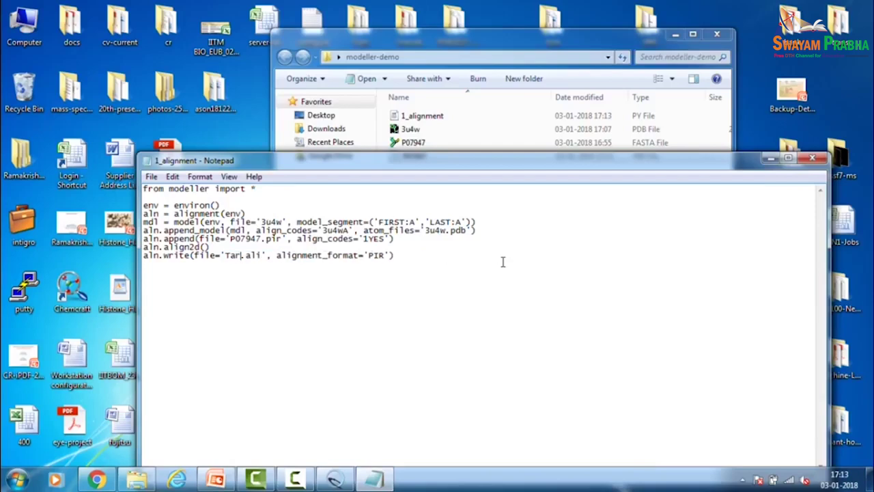
type("-templa")
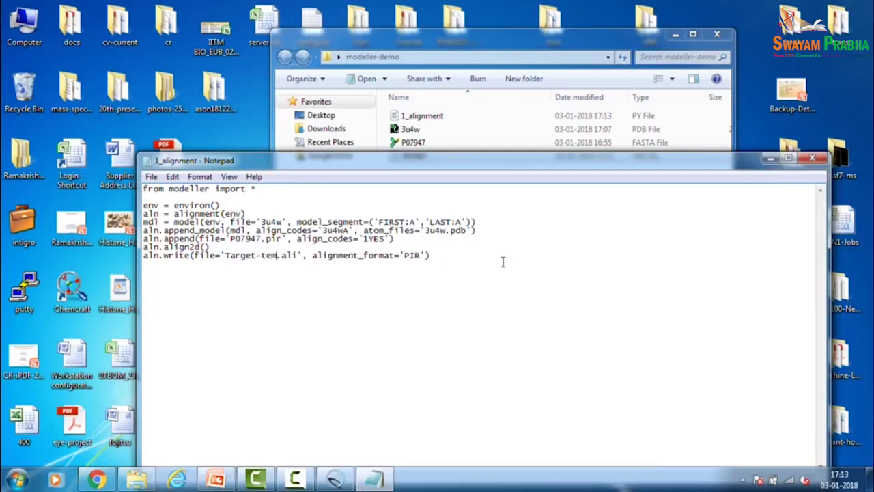
type("te")
- Check the alignment_format argument in the aln.write line, then save and close the 1_alignment script
key("Right")
key("Right")
key("Right")
key("Right")
key("Right")
key("Right")
key("Right")
key("Right")
key("Right")
key("Right")
key("Right")
key("Right")
key("Right")
key("Right")
key("Right")
key("Right")
key("Right")
key("Right")
key("Right")
key("Right")
key("Right")
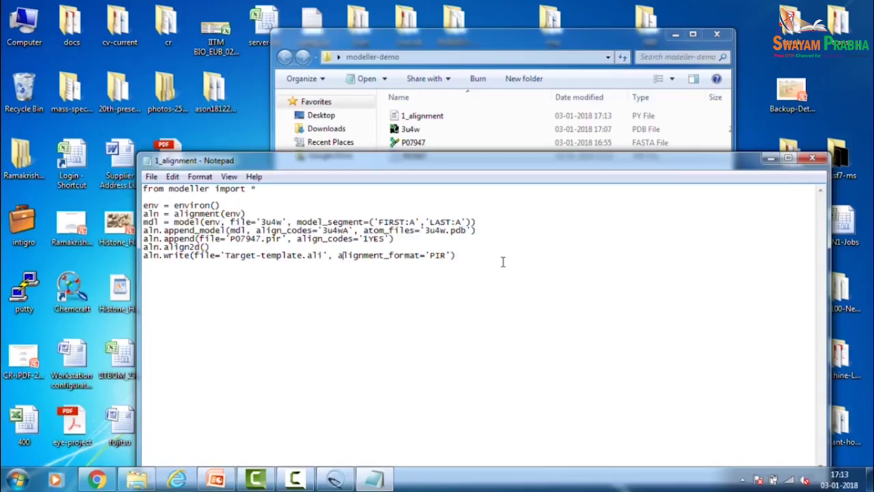
key("Right")
key("Right")
key("ctrl+s")
left_click(813, 159)
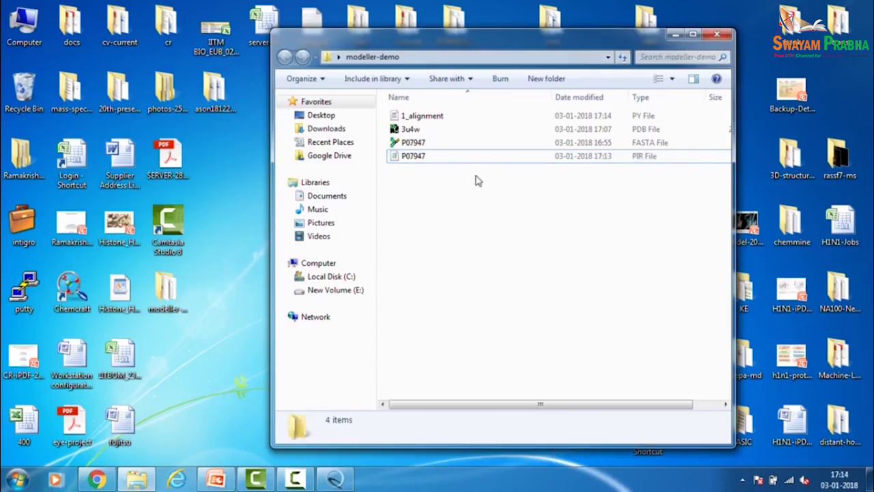
- Select the 1_alignment script in the modeller-demo folder and launch the Modeller command console
left_click(446, 117)
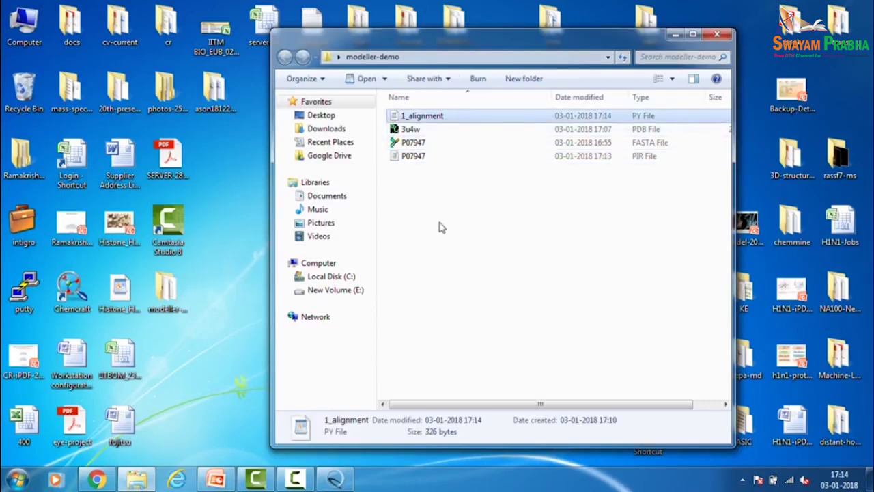
left_click(17, 480)
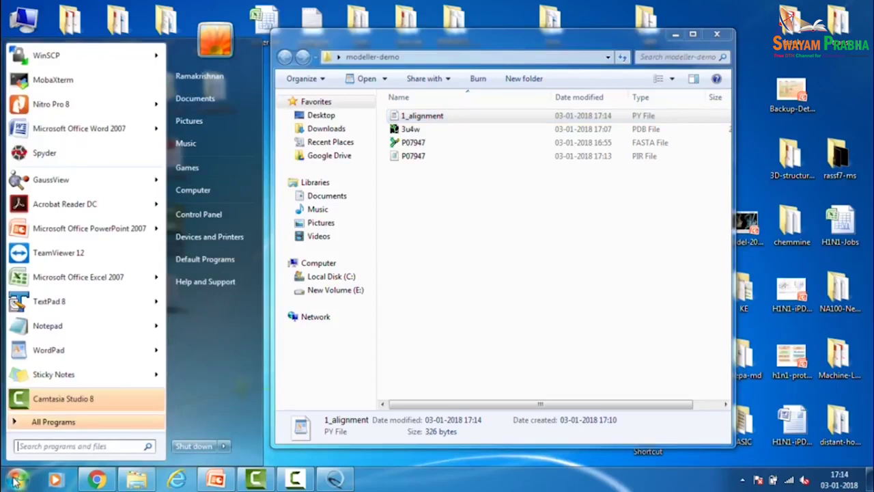
type("modell")
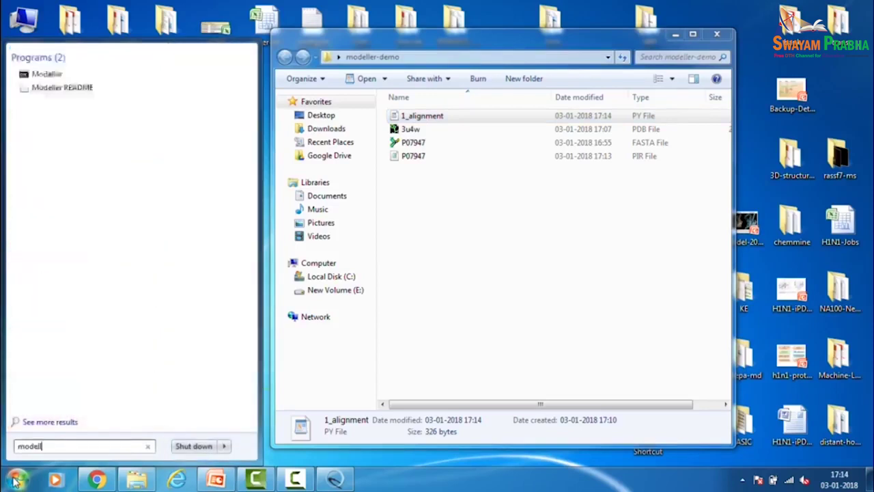
left_click(39, 74)
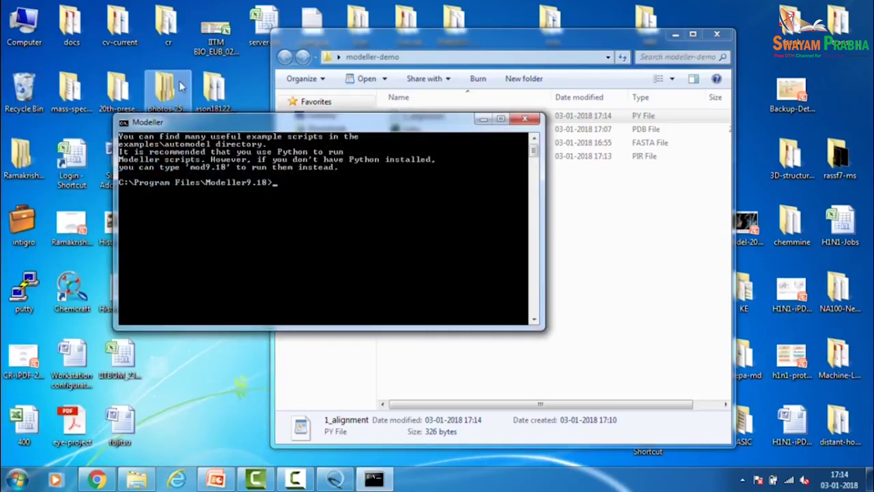
- Change the console's working directory with cd to the copied path of the modeller-demo folder on the Desktop
left_click_drag(223, 125, 223, 220)
type("cd")
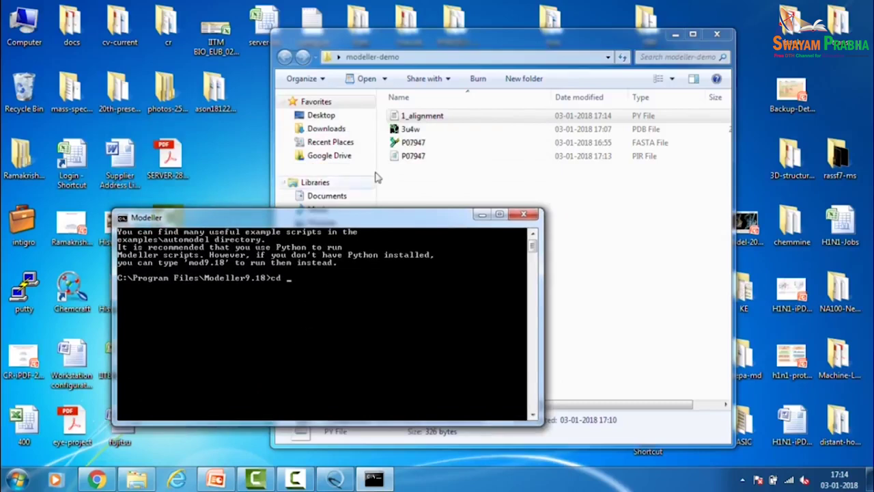
left_click(448, 57)
right_click(444, 60)
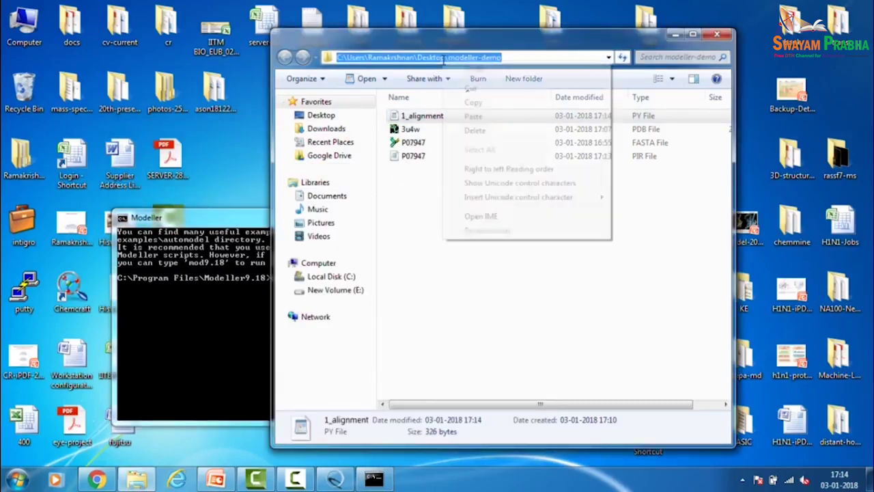
left_click(478, 104)
left_click(182, 309)
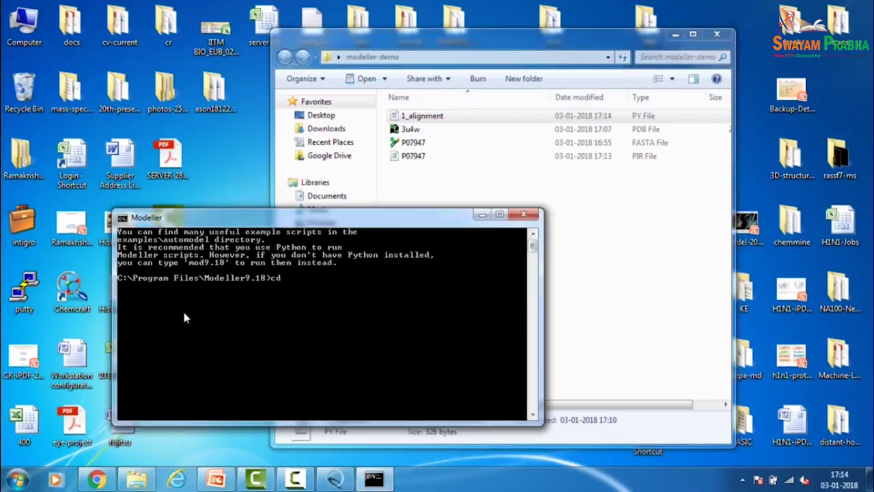
right_click(182, 309)
left_click(214, 349)
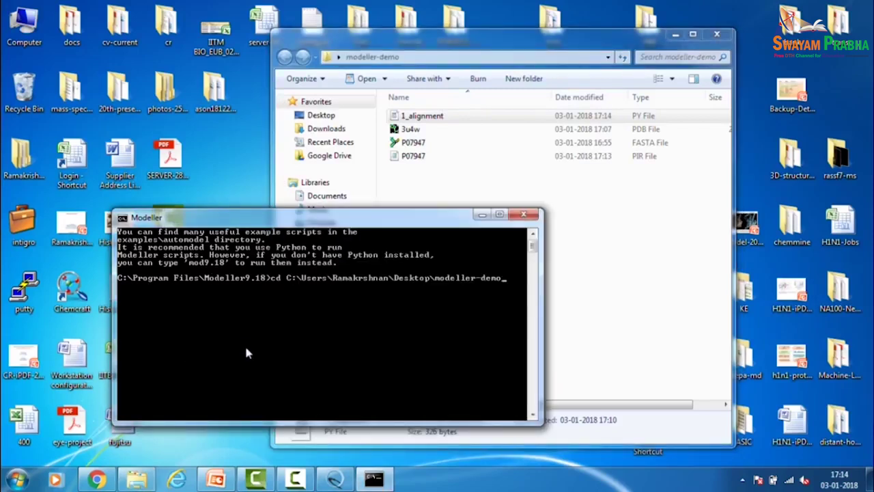
key("Return")
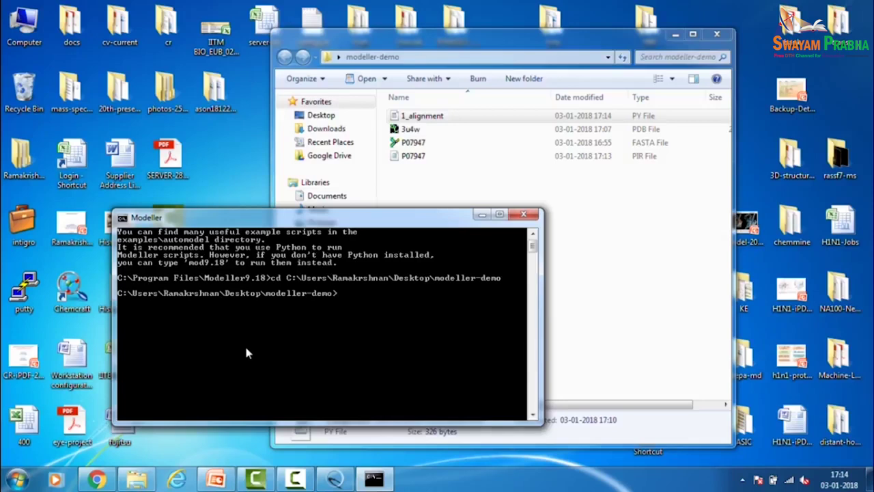
- Run the alignment script in the console with the command mod9.18 1_alignment.py
left_click_drag(259, 217, 218, 241)
type("mod")
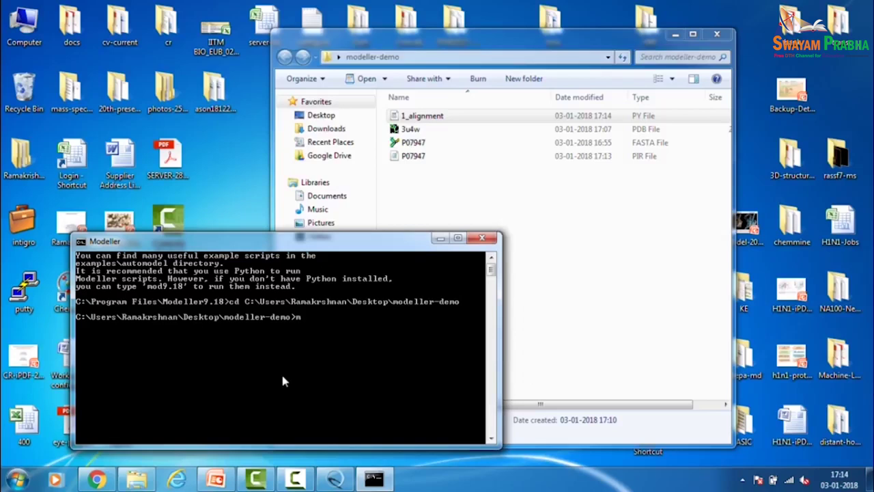
type("9.18 1")
key("Tab")
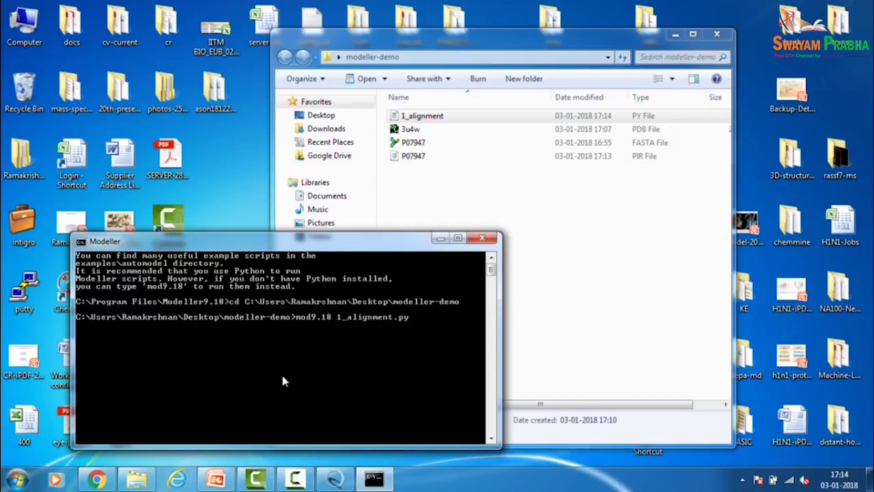
key("Return")
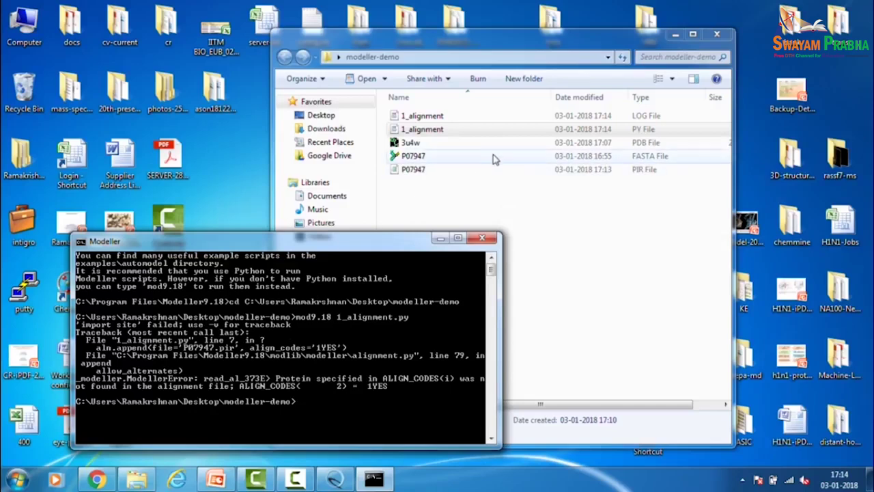
- Move the modeller-demo folder window aside, then switch to the MODELLER tutorial in Chrome and review its align2d explanation and sample alignment
left_click(465, 129)
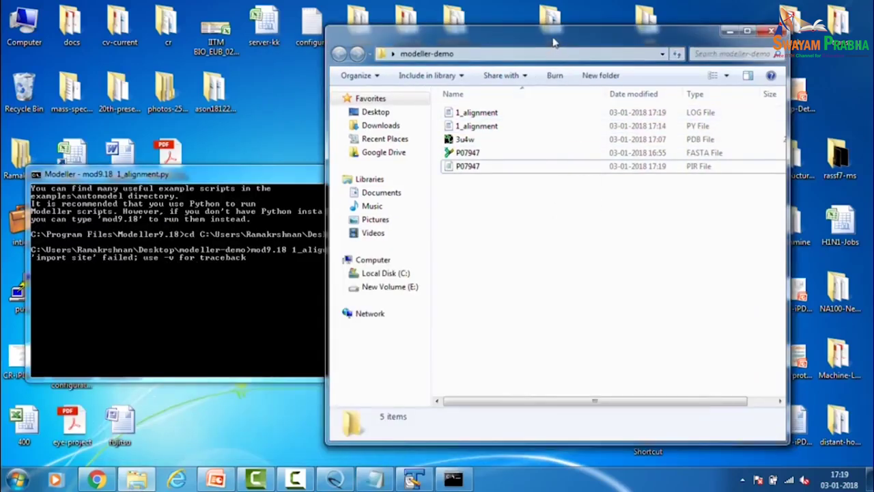
left_click_drag(550, 28, 623, 41)
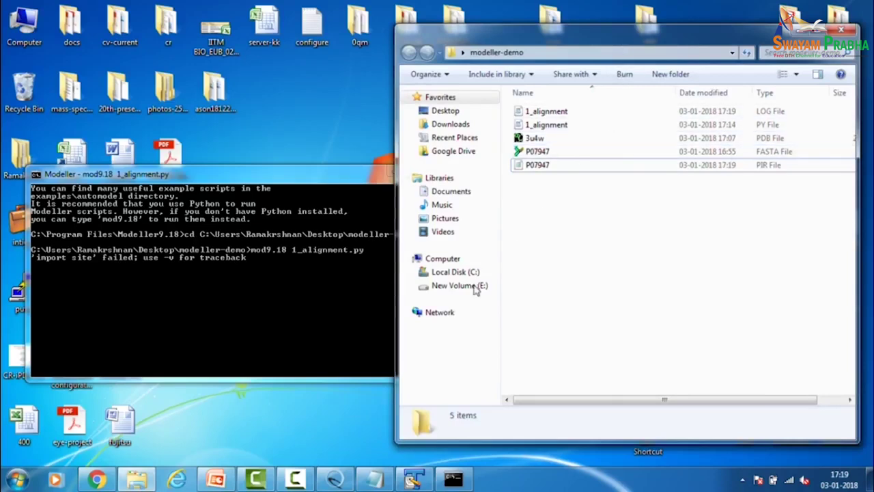
left_click(109, 479)
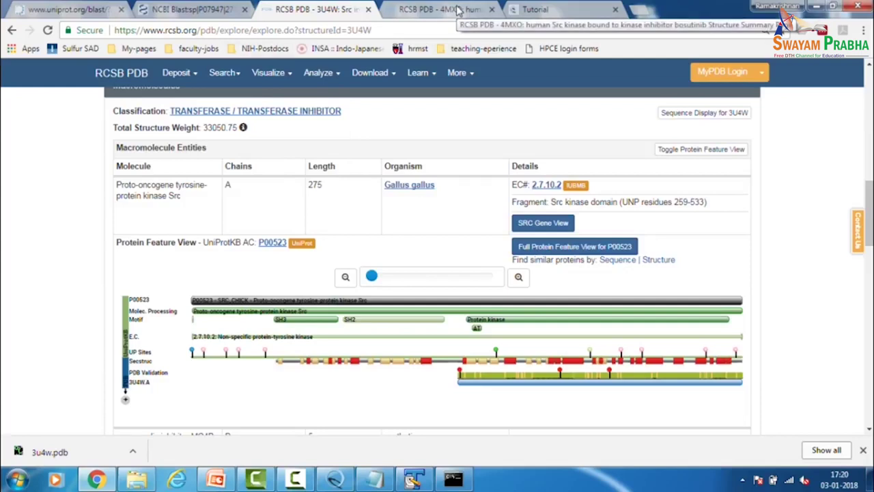
left_click(557, 9)
scroll(222, 258, "down", 2)
scroll(222, 258, "down", 5)
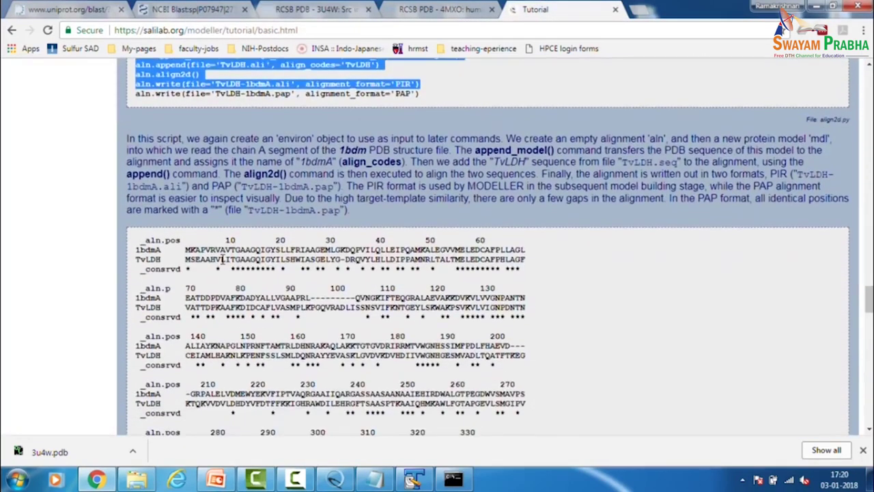
- Select the whole model-single.py script under section 4, Model building, of the MODELLER tutorial for copying
scroll(222, 259, "down", 2)
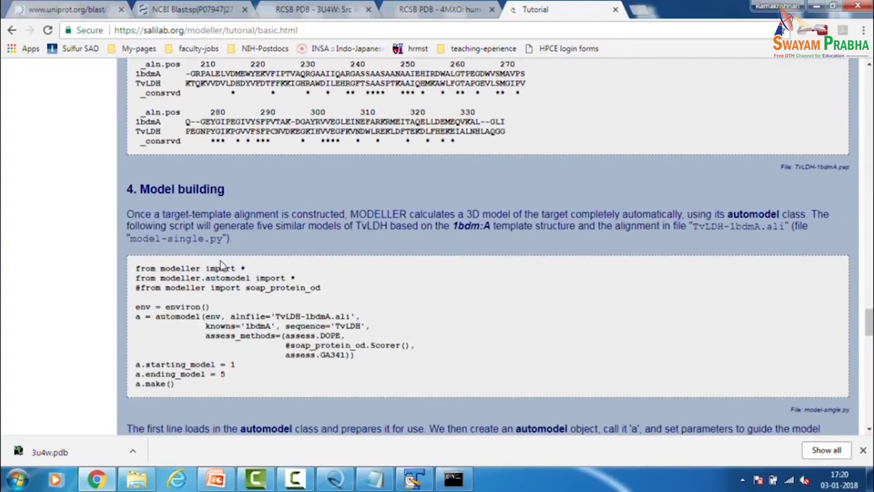
scroll(280, 250, "down", 1)
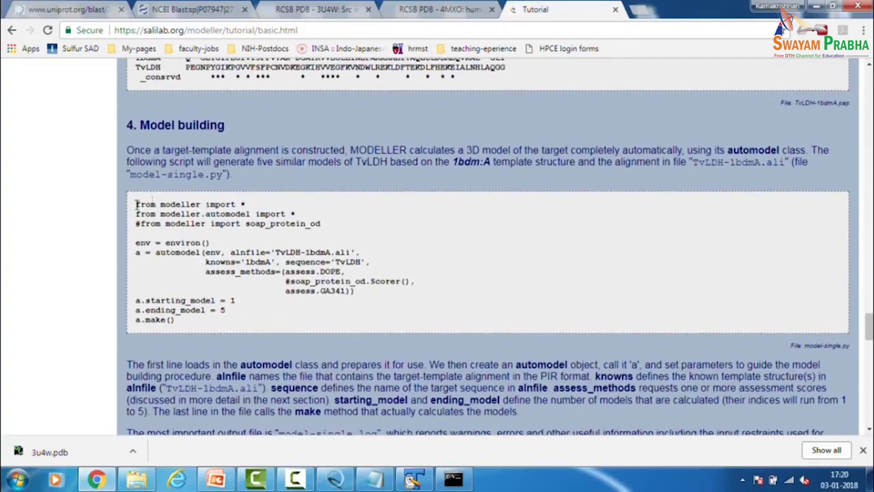
left_click_drag(136, 203, 260, 322)
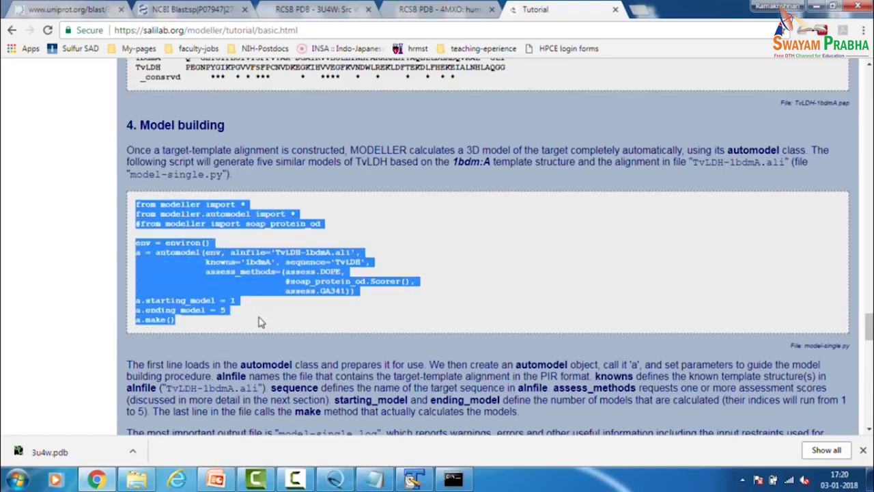
- Switch to Notepad, start a new document, paste in the copied model-building script and move the window clear for editing
left_click(376, 479)
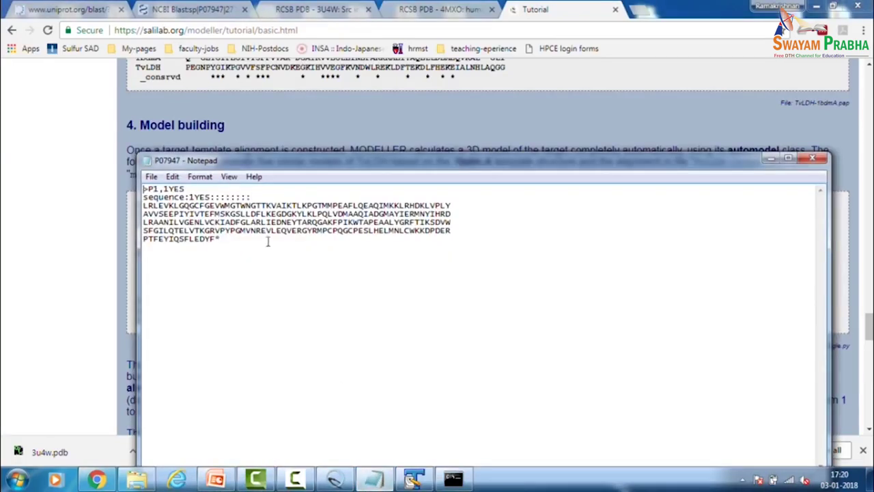
left_click(152, 177)
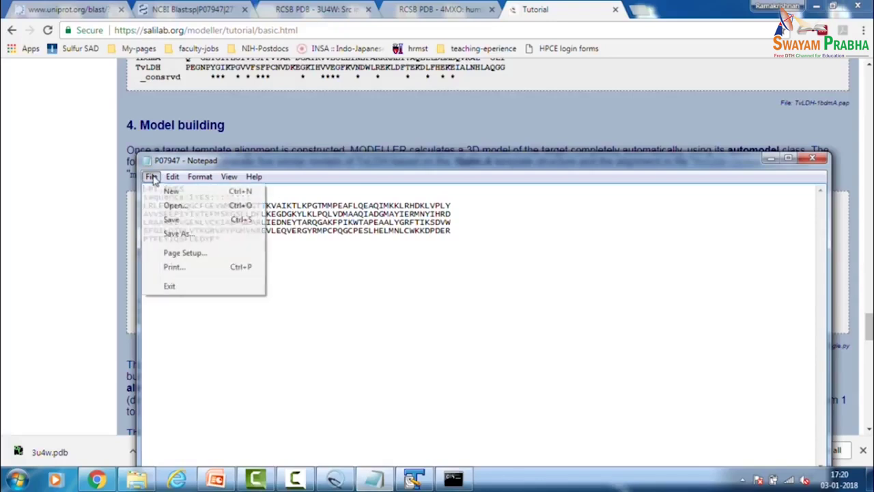
left_click(172, 192)
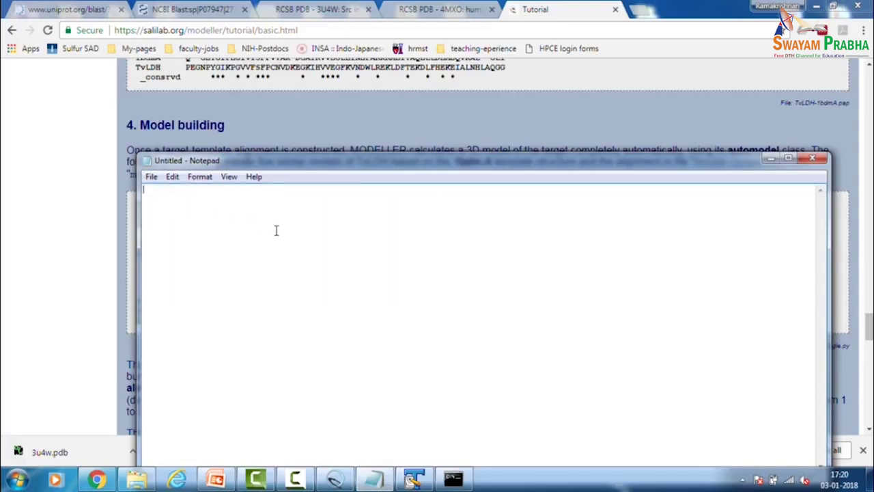
key("ctrl+v")
left_click_drag(244, 154, 253, 40)
left_click(253, 93)
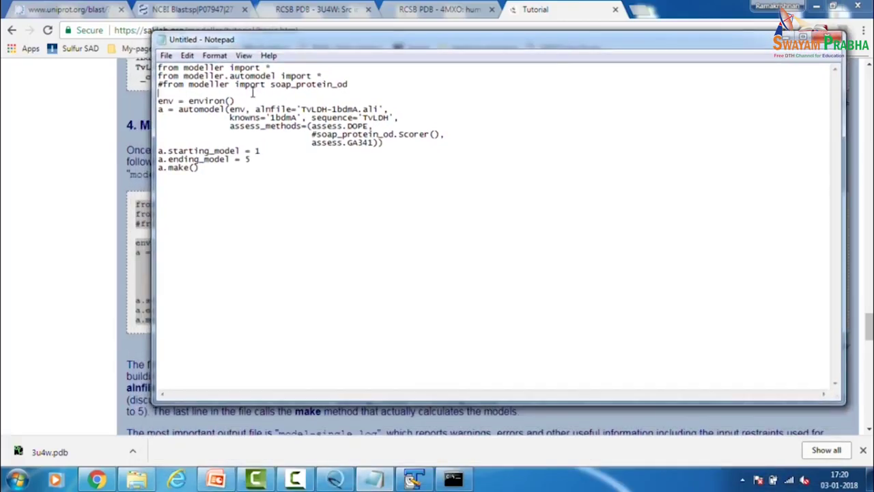
- Review the pasted script in Notepad from the import lines through the environ and automodel lines
key("ctrl+Home")
key("shift+Down")
key("shift+Down")
key("shift+Down")
key("shift+Down")
key("shift+Down")
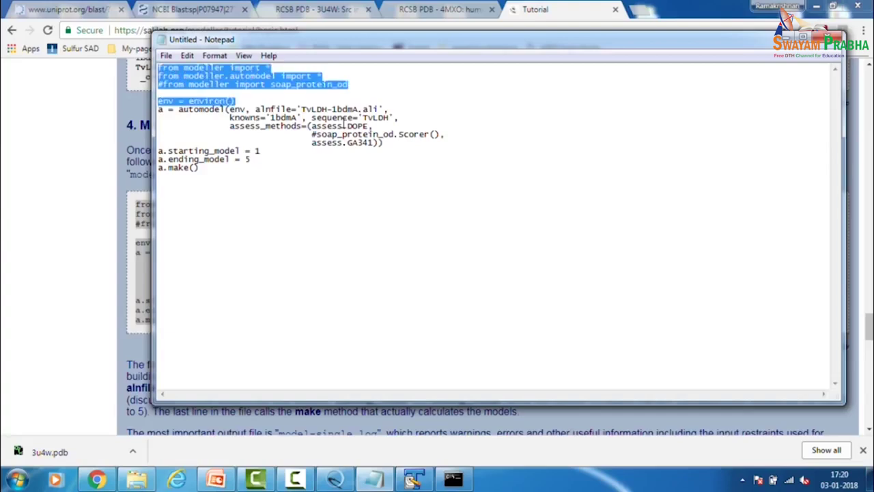
key("Down")
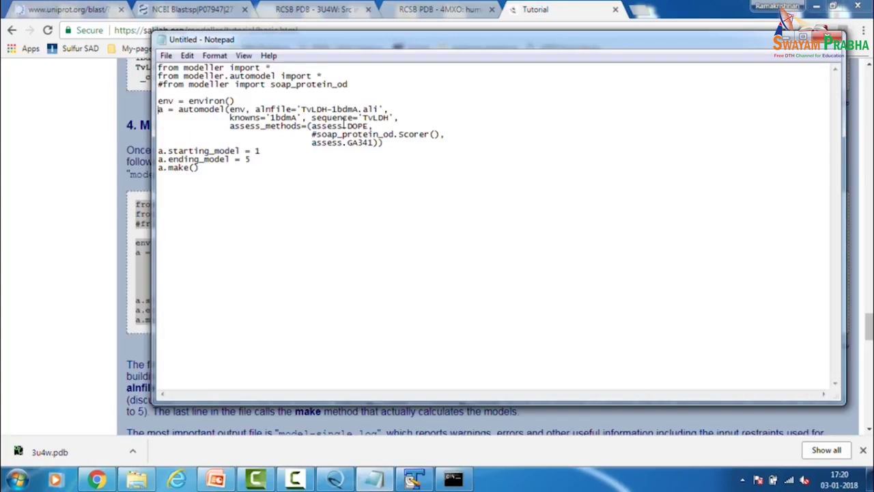
key("Right")
key("Right")
key("Left")
key("Left")
key("Left")
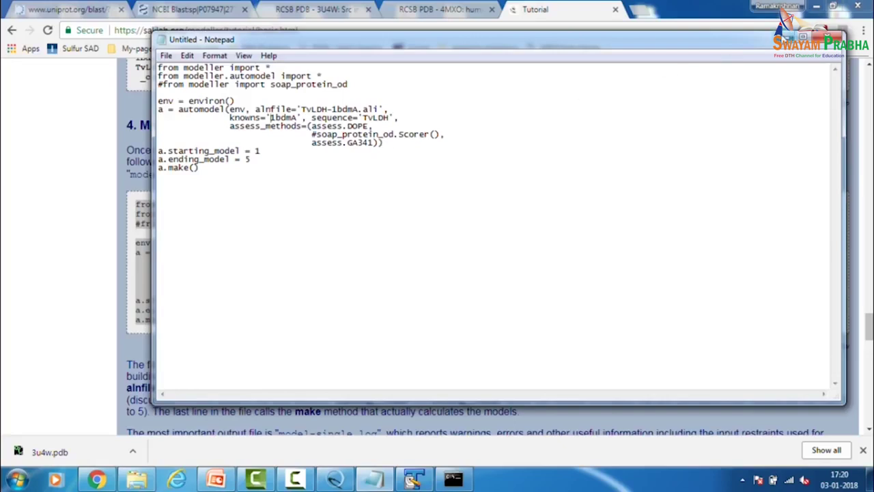
- Minimize Notepad and Chrome, and open the Target-template ALI file from the modeller-demo folder in TextPad
left_click(789, 38)
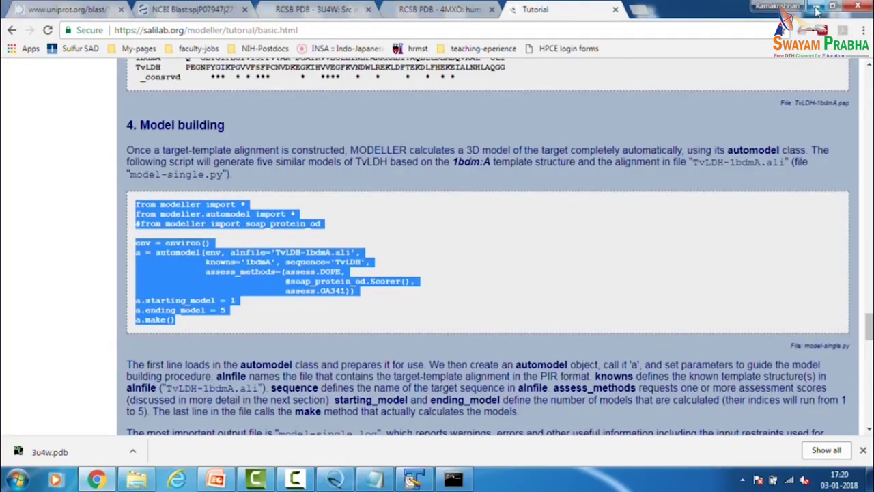
left_click(817, 6)
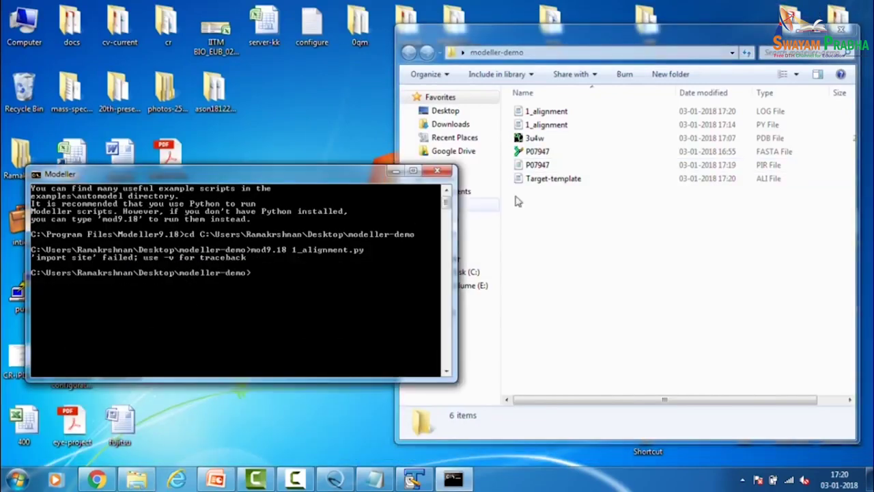
left_click(558, 180)
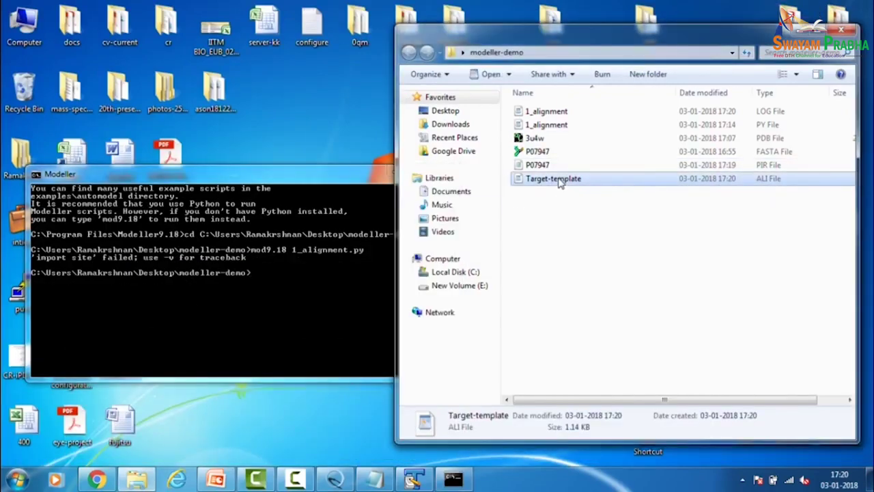
right_click(559, 180)
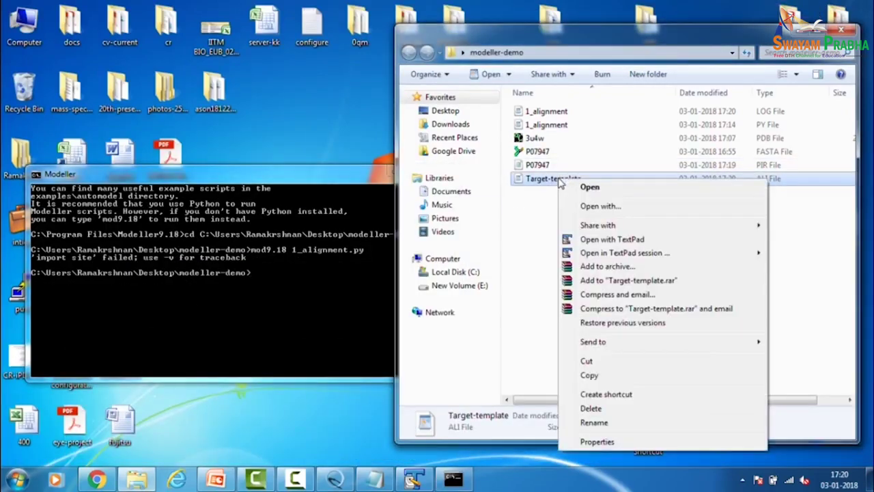
left_click(661, 242)
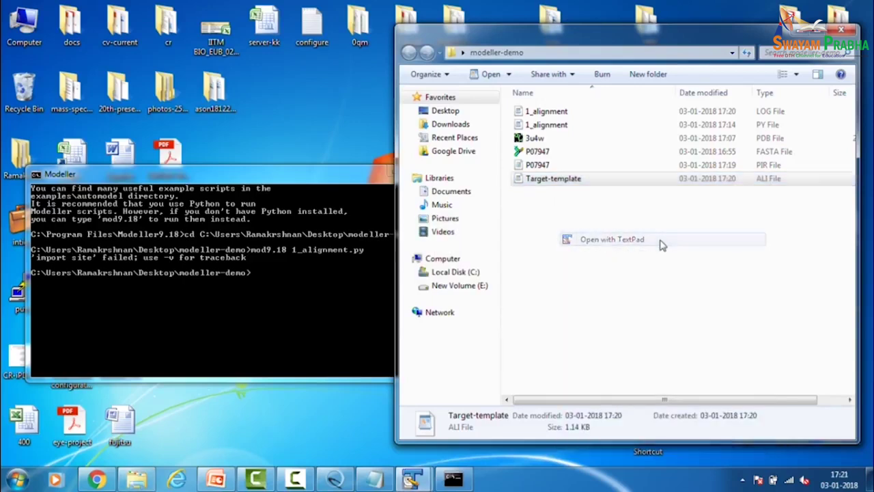
left_click(268, 254)
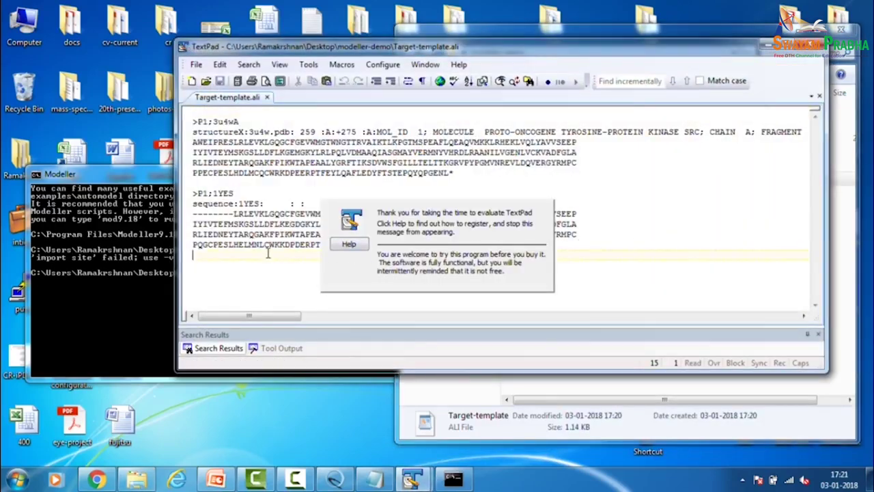
left_click(294, 185)
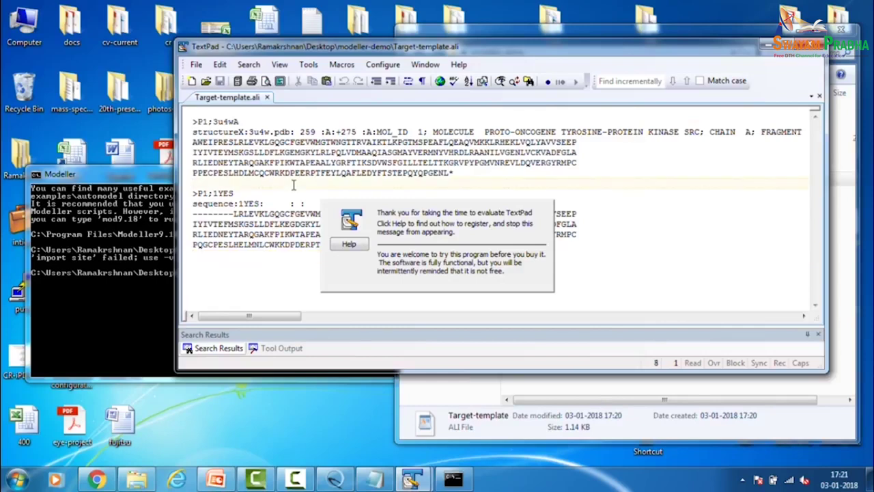
- Examine the Target-template.ali alignment from its start, highlighting the template and target codes after the P1 markers
key("Up")
key("Up")
key("Up")
key("Up")
key("Up")
key("Up")
key("Up")
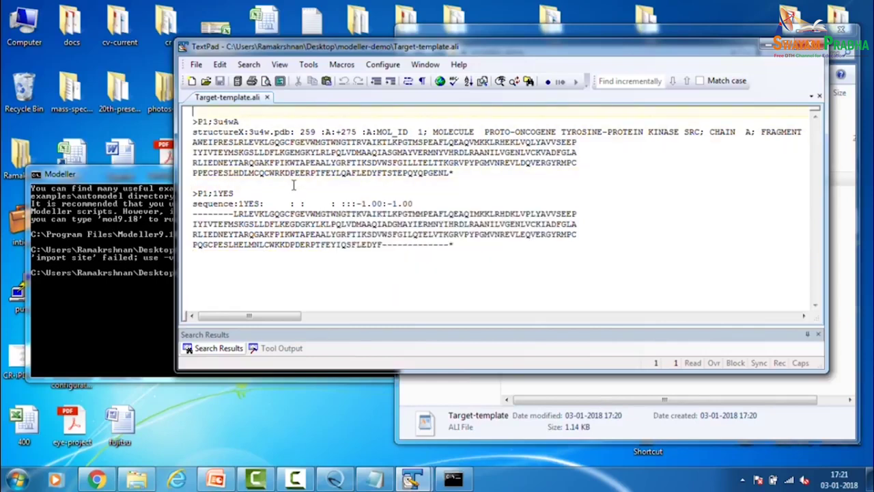
key("Right")
key("Right")
key("Right")
key("Right")
key("shift+Right")
key("shift+Right")
key("shift+Right")
key("shift+Right")
key("shift+Right")
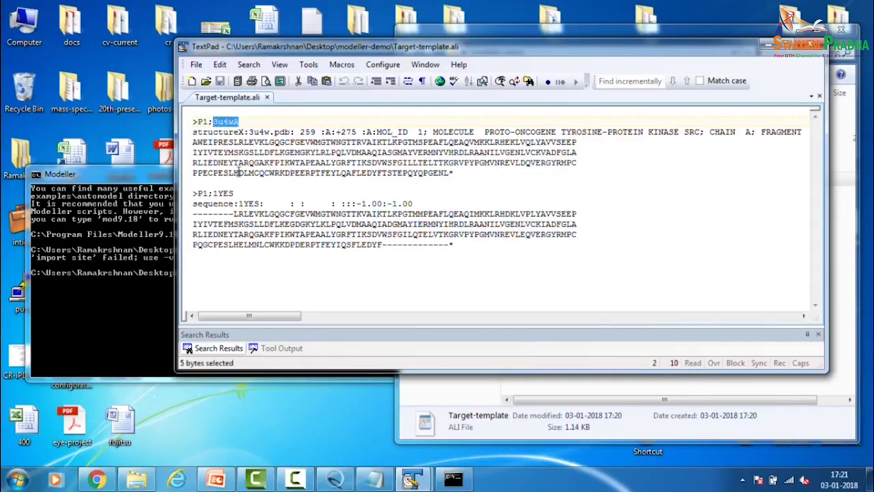
left_click_drag(214, 194, 235, 194)
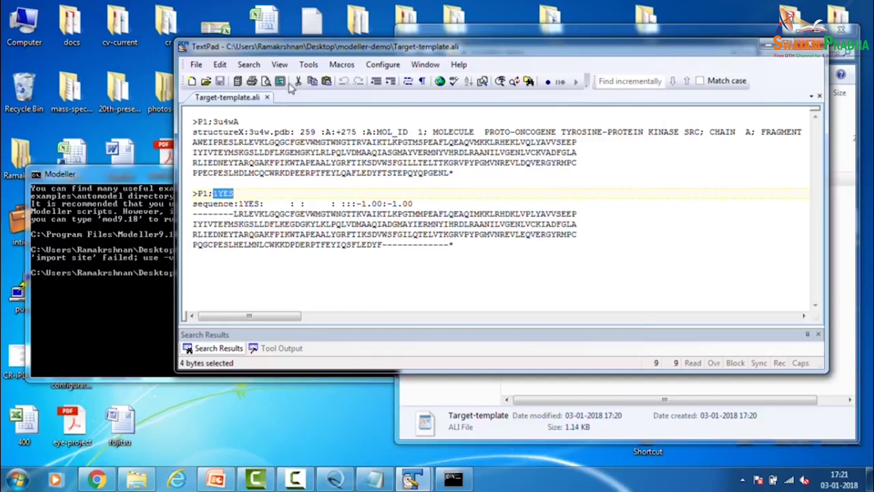
- Move the Target-template.ali window aside and copy the template code 3u4wA from its first header line
left_click_drag(281, 47, 131, 39)
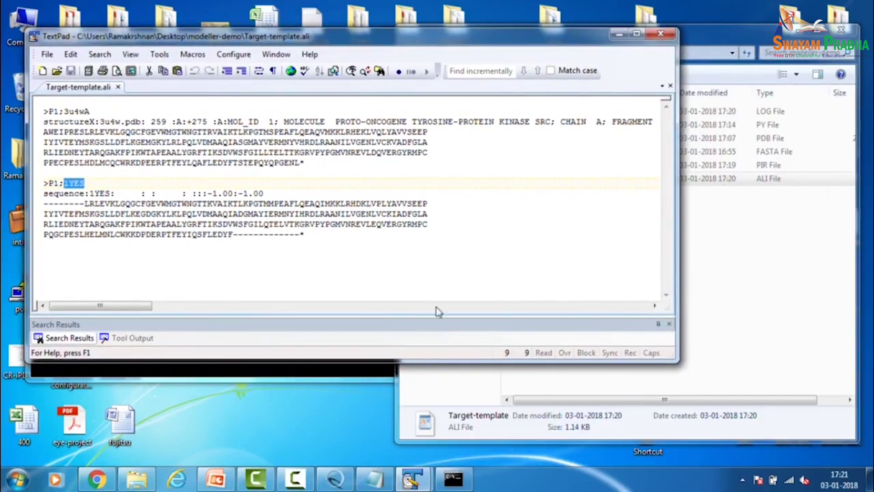
left_click_drag(64, 111, 94, 111)
key("ctrl+c")
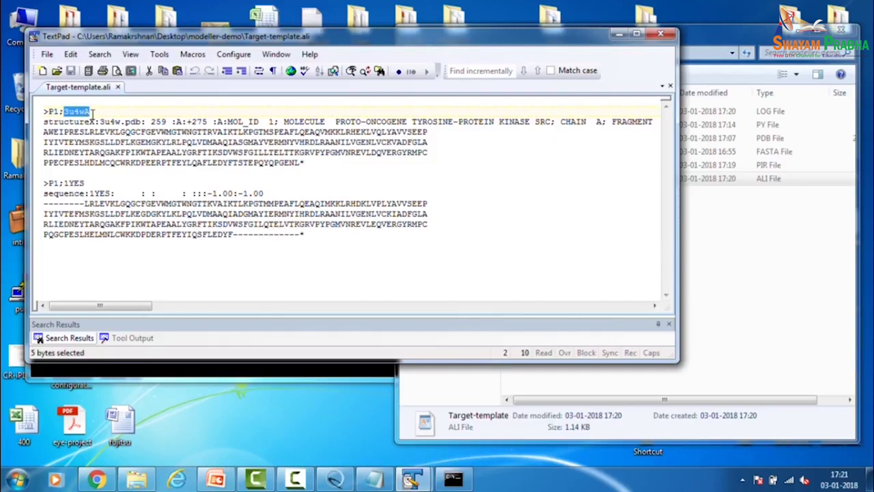
- Switch to the other TextPad window and view the 1_alignment.py script
left_click(418, 477)
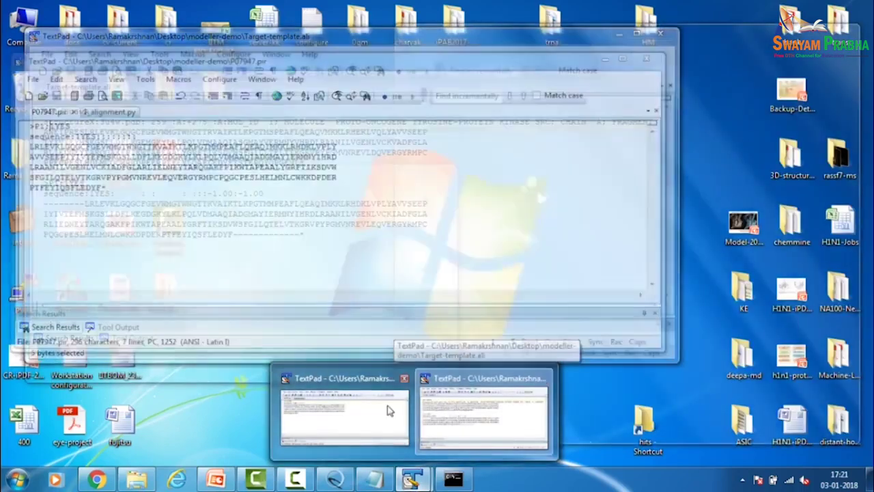
left_click(387, 409)
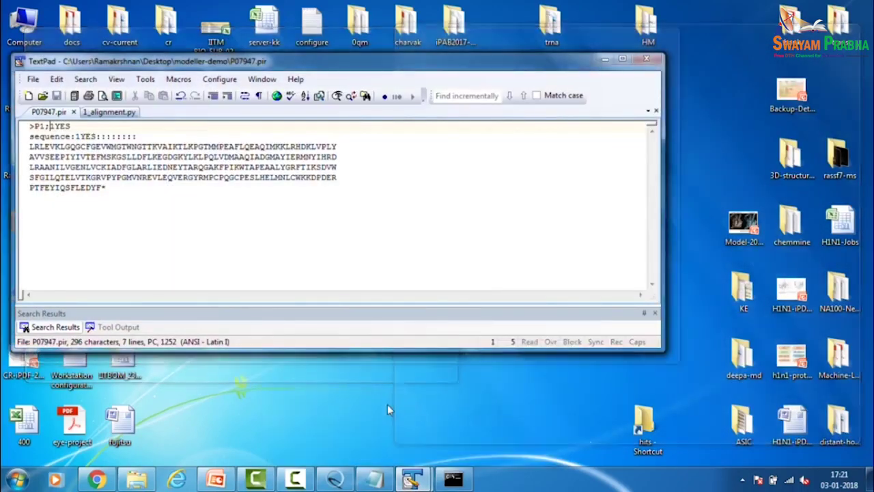
left_click(113, 112)
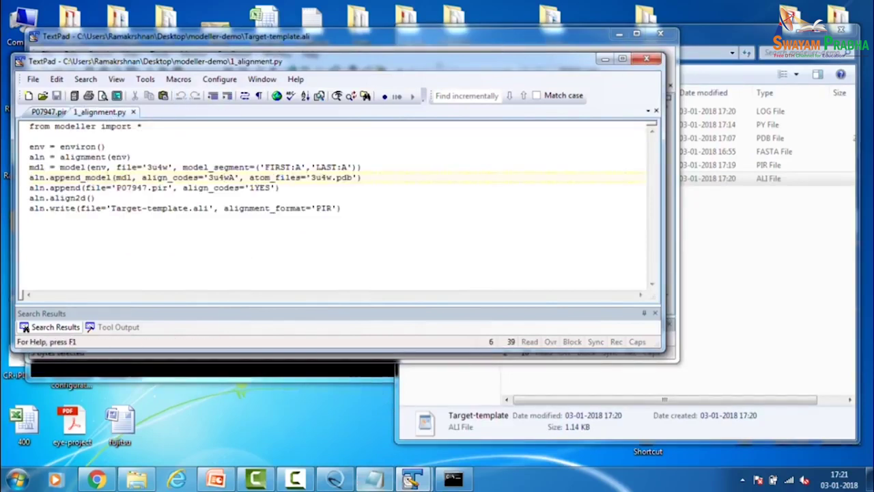
- Return to the model-building script in Notepad and replace the knowns value with the copied code 3u4wA
left_click(376, 480)
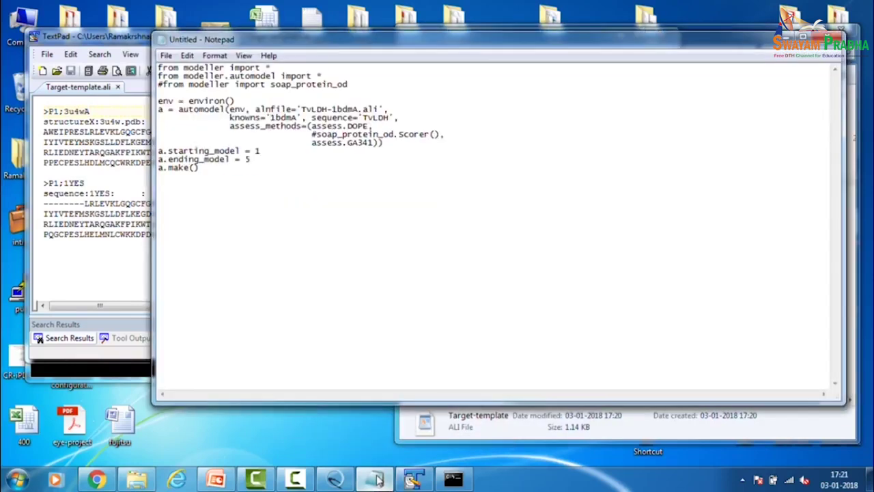
key("shift+Right")
key("shift+Right")
key("shift+Right")
key("shift+Right")
key("shift+Right")
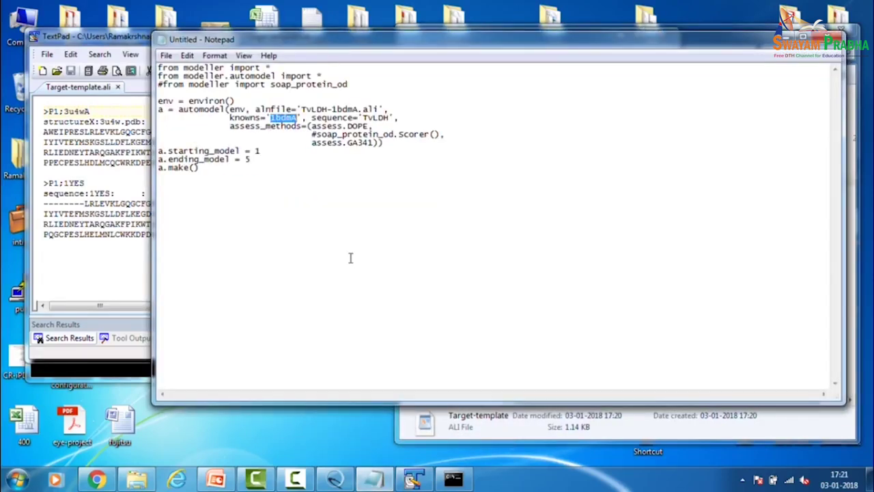
key("ctrl+v")
key("Left")
key("Left")
key("Left")
key("Left")
key("Left")
key("shift+Right")
key("shift+Right")
key("shift+Right")
key("shift+Right")
key("shift+Right")
- Set the sequence value in the automodel call to 1YES
key("Right")
key("Right")
key("Right")
key("shift+Right")
key("shift+Right")
key("shift+Right")
key("shift+Right")
key("shift+Right")
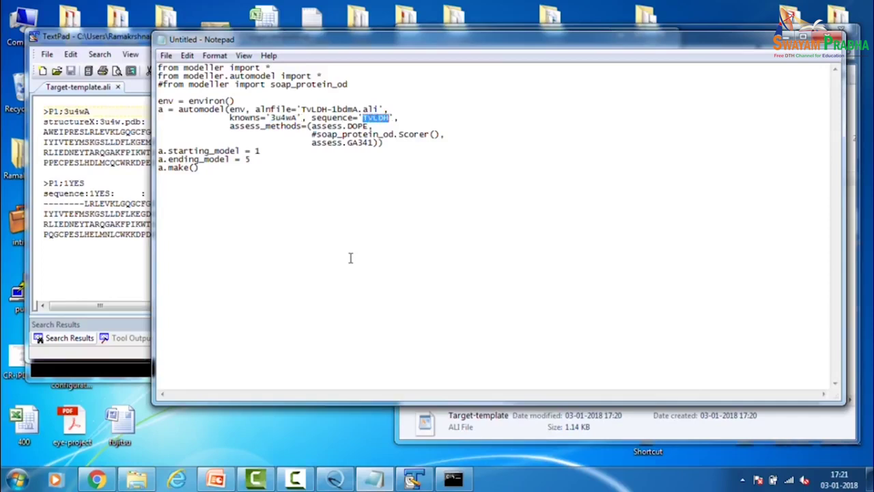
type("1YES")
- Look over the assess.DOPE assessment method and set a.ending_model to 10
left_click_drag(312, 121, 372, 127)
left_click(354, 127)
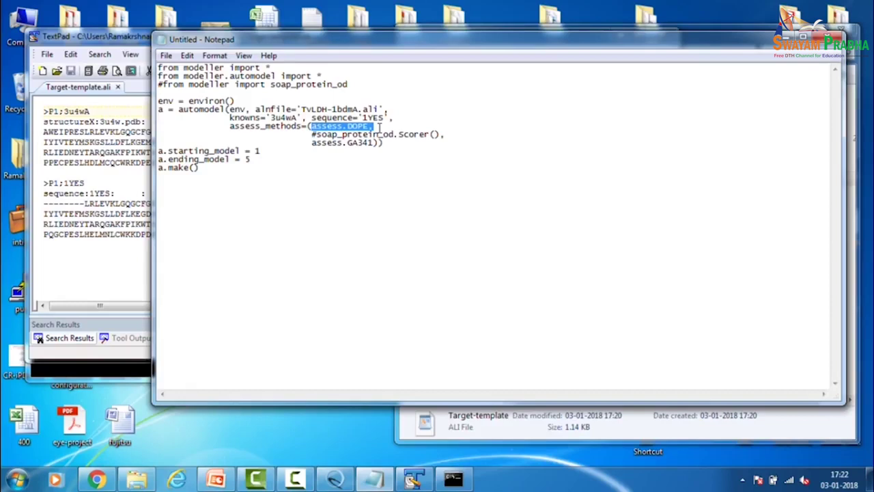
key("Right")
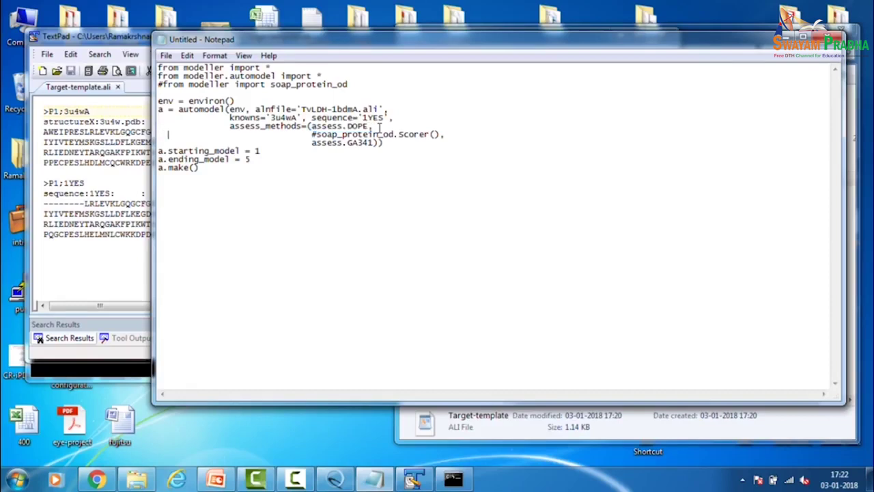
key("Right")
key("Right")
key("Right")
key("Right")
key("Right")
key("Right")
type("0")
- Save the script in the modeller-demo folder as 2_model_building.py, with the file name in double quotes
key("ctrl+s")
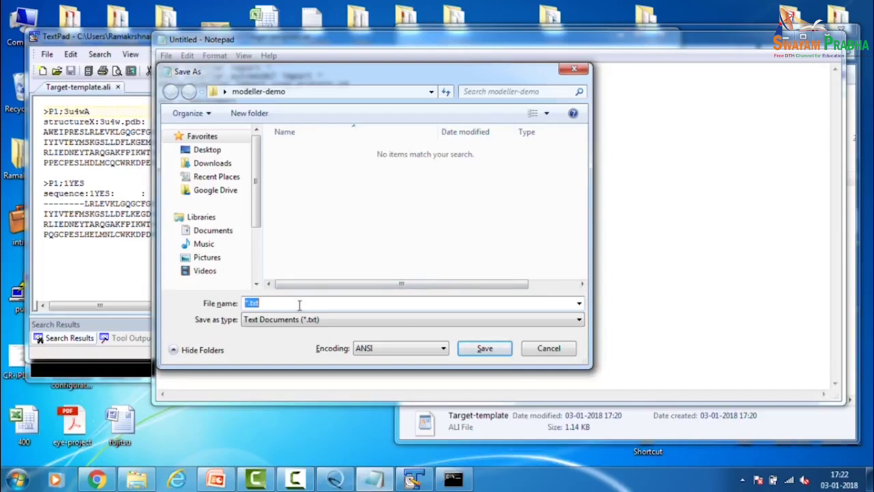
type("2_model_building.py\"")
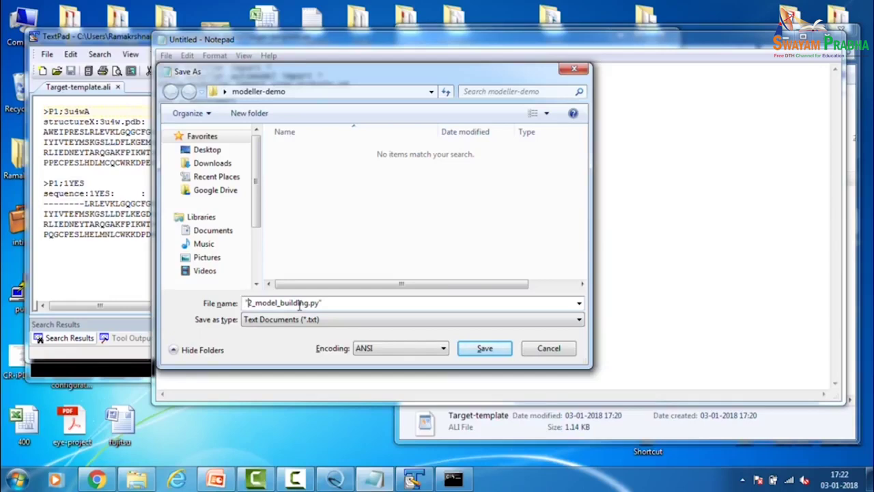
left_click(490, 351)
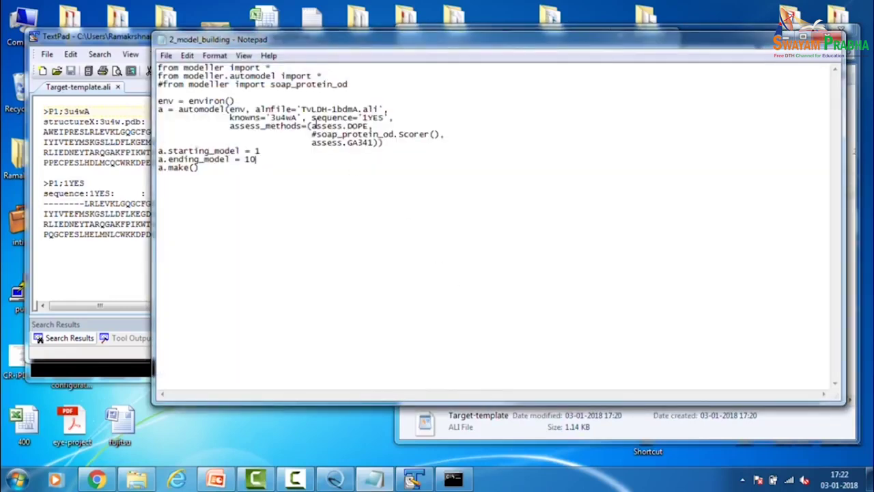
- Set the alnfile value in the automodel call to target-template.ali and shift the Notepad window aside
left_click_drag(300, 109, 379, 111)
left_click_drag(391, 43, 418, 80)
key("BackSpace")
type("targetr")
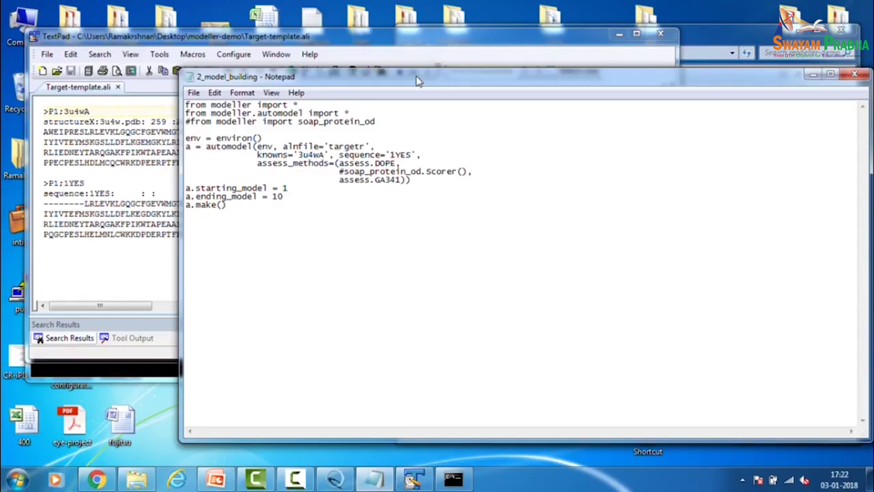
type("-ter")
key("BackSpace")
type("mplate.ali")
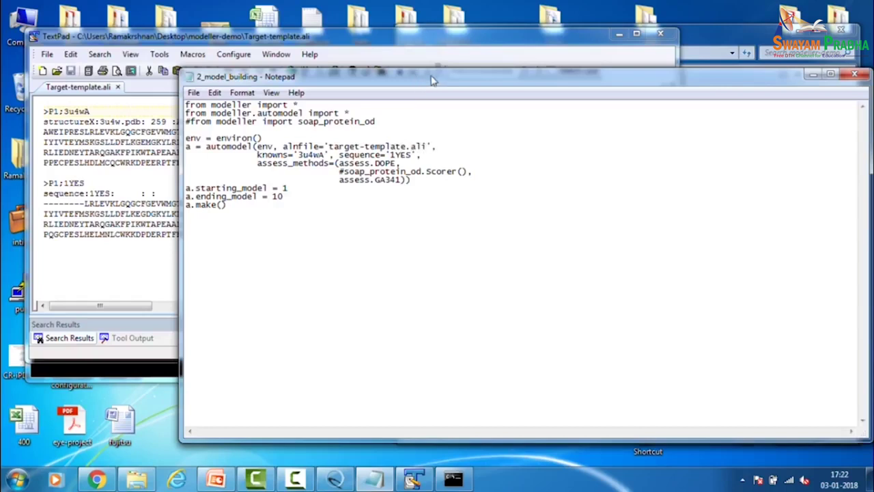
- Clear away the Target-template.ali alignment window and close the 2_model_building script, leaving the modeller-demo folder and Modeller console accessible
left_click(619, 34)
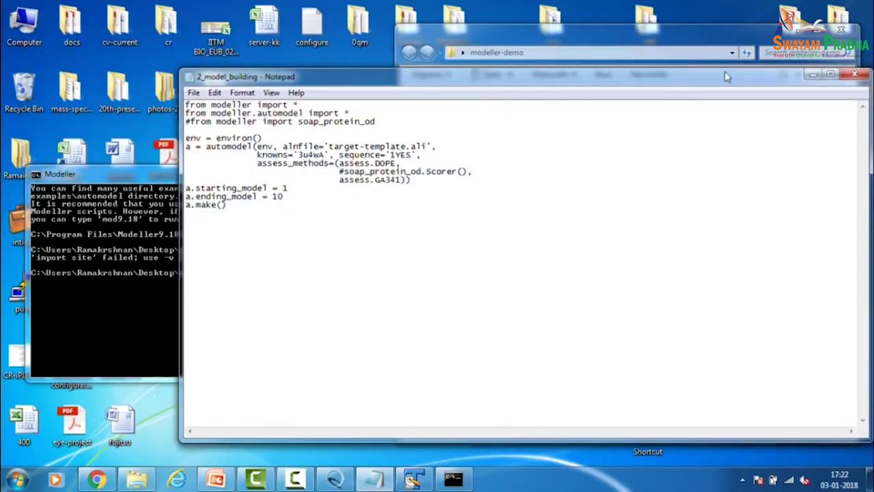
left_click(855, 74)
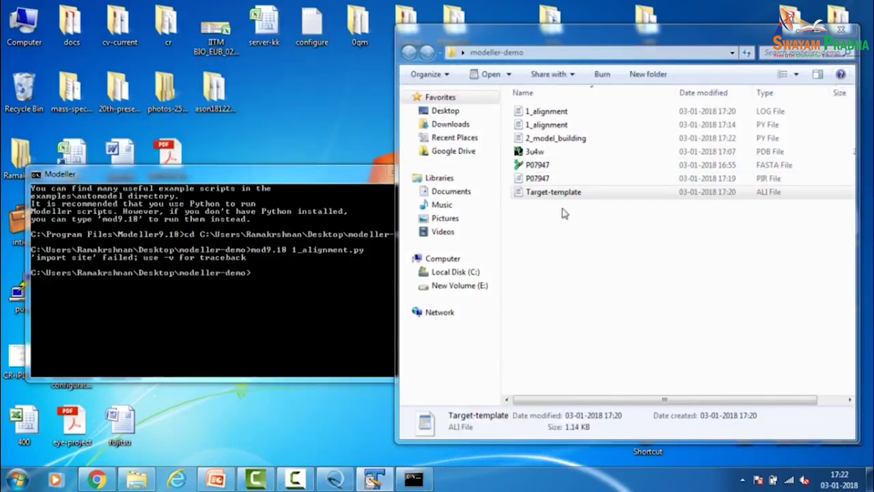
left_click(582, 195)
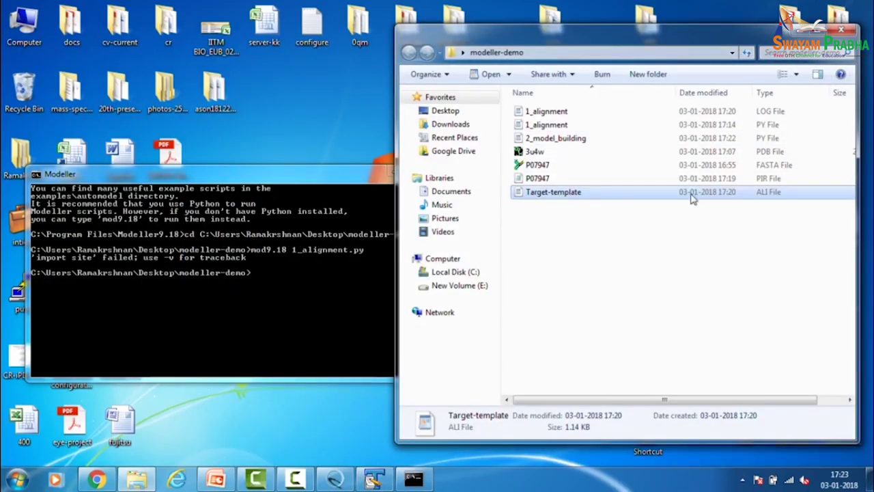
left_click(375, 481)
left_click(376, 480)
- Run 2_model_building.py with mod9.18 in the Modeller console, shift the console aside and select the 1_alignment log in the modeller-demo folder
left_click(326, 309)
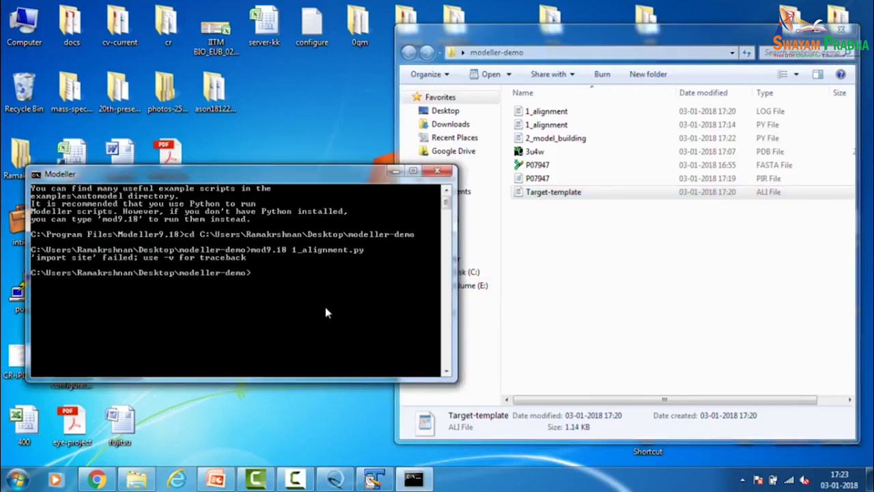
key("Up")
key("BackSpace")
key("BackSpace")
key("BackSpace")
key("BackSpace")
key("BackSpace")
key("BackSpace")
key("BackSpace")
key("BackSpace")
key("BackSpace")
key("BackSpace")
key("BackSpace")
key("BackSpace")
key("BackSpace")
key("BackSpace")
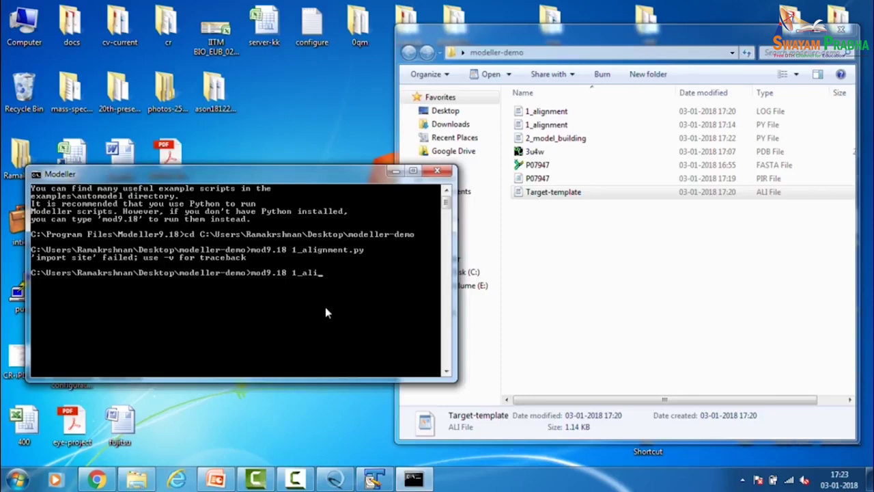
type("2")
key("Tab")
key("Return")
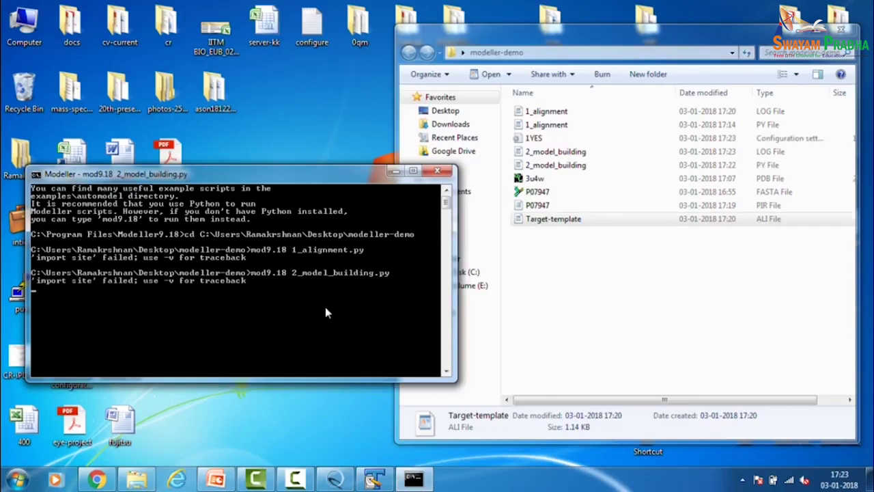
left_click_drag(311, 174, 310, 66)
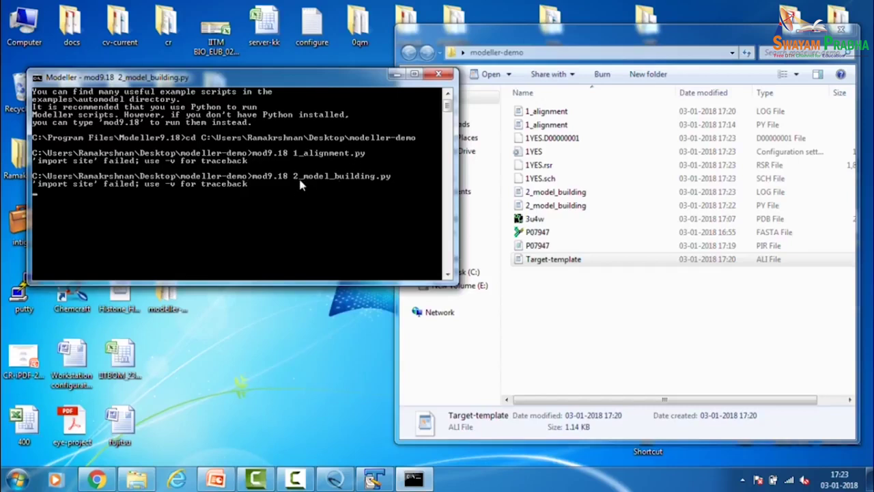
left_click(562, 112)
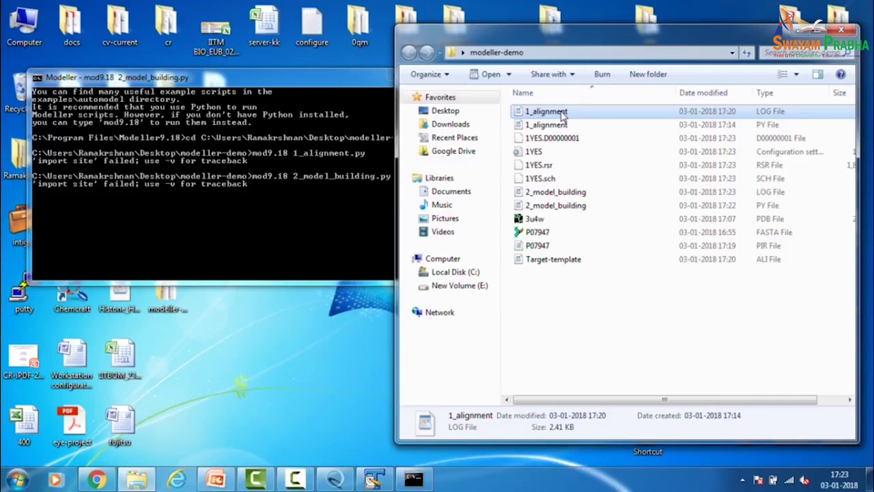